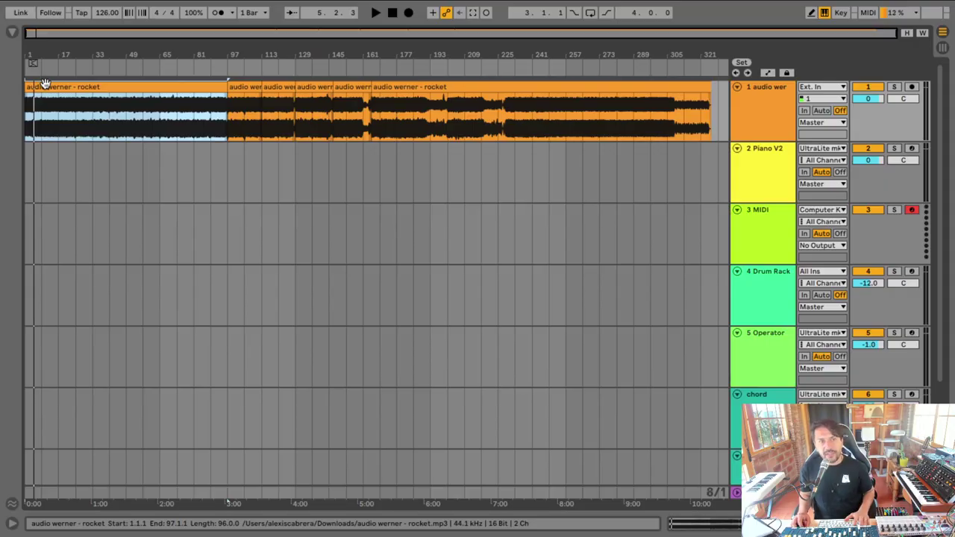
Step: Play the reference track's opening section, listen to the groove, and stop playback
{"action": "key", "text": "space"}
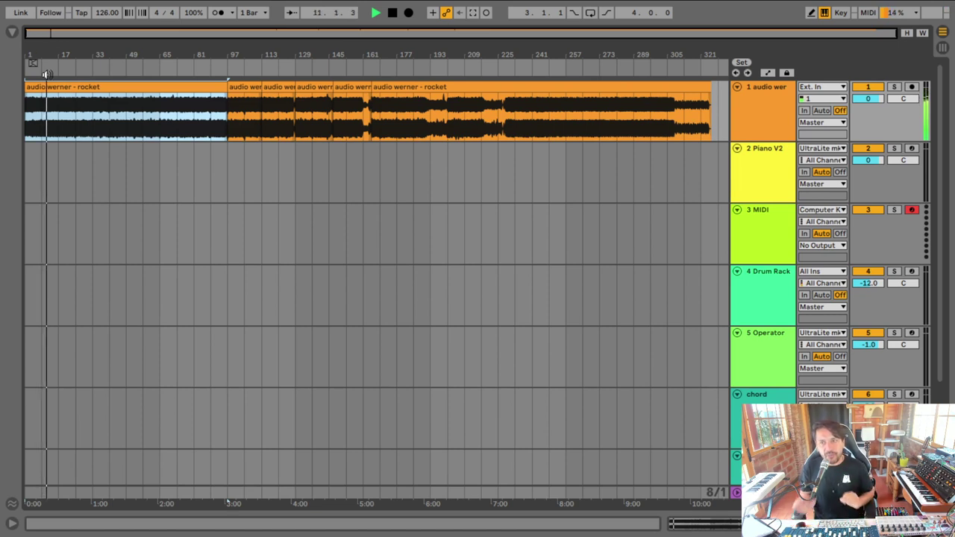
{"action": "key", "text": "space"}
Step: Show the empty MIDI track's devices and audition 808OHH1_Tape.wav in the HiHat sample folder
{"action": "double_click", "coordinate": [761, 209]}
{"action": "left_click", "coordinate": [9, 33]}
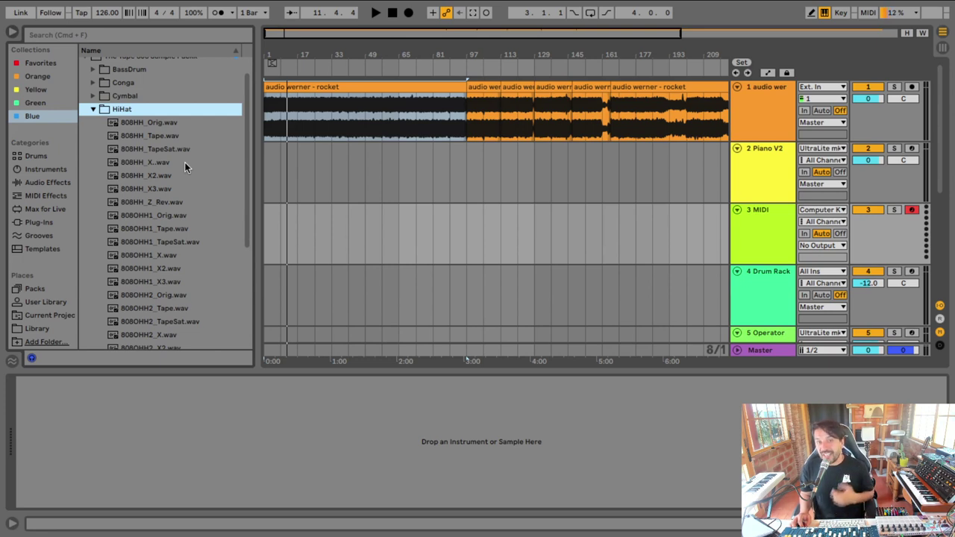
{"action": "left_click", "coordinate": [154, 228]}
{"action": "scroll", "coordinate": [157, 224], "scroll_direction": "down", "scroll_amount": 1}
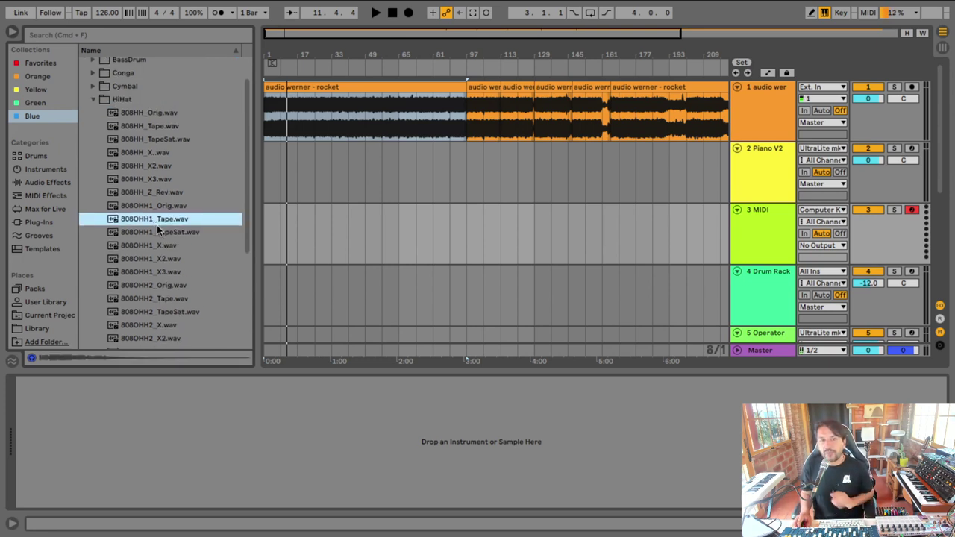
{"action": "scroll", "coordinate": [156, 224], "scroll_direction": "down", "scroll_amount": 5}
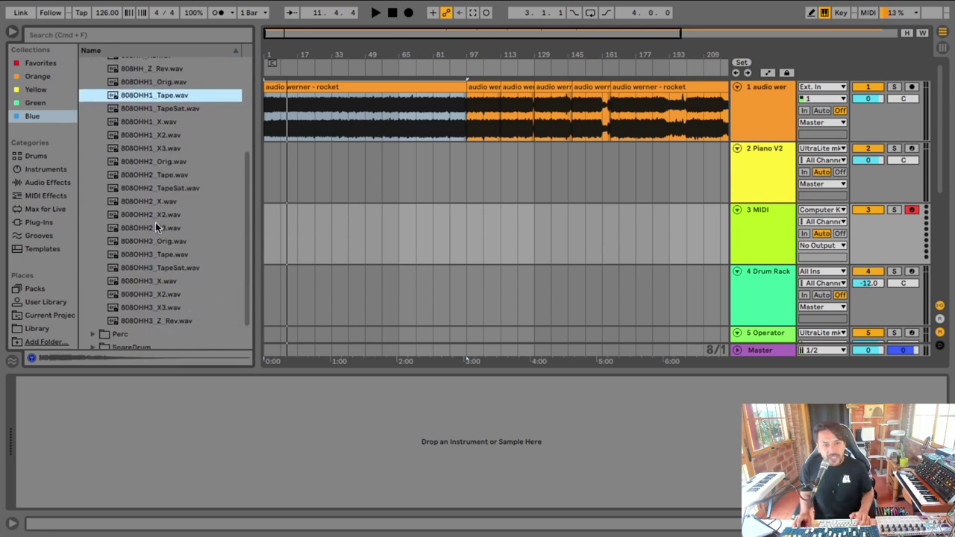
{"action": "scroll", "coordinate": [155, 222], "scroll_direction": "down", "scroll_amount": 1}
Step: Audition samples in the Cymbal folder and load 808CY_2_Orig.wav onto the empty MIDI track
{"action": "scroll", "coordinate": [155, 222], "scroll_direction": "up", "scroll_amount": 7}
{"action": "left_click", "coordinate": [92, 115]}
{"action": "left_click", "coordinate": [165, 210]}
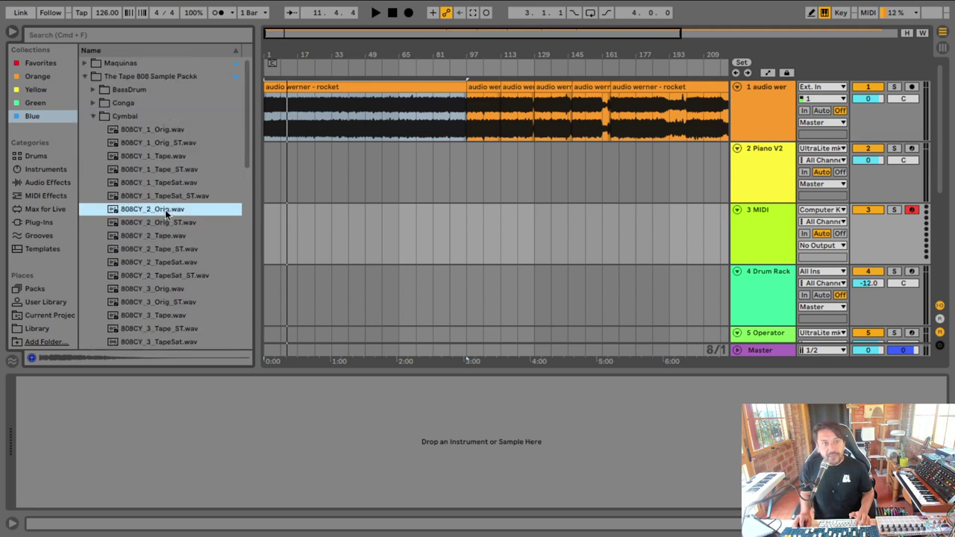
{"action": "left_click", "coordinate": [164, 130]}
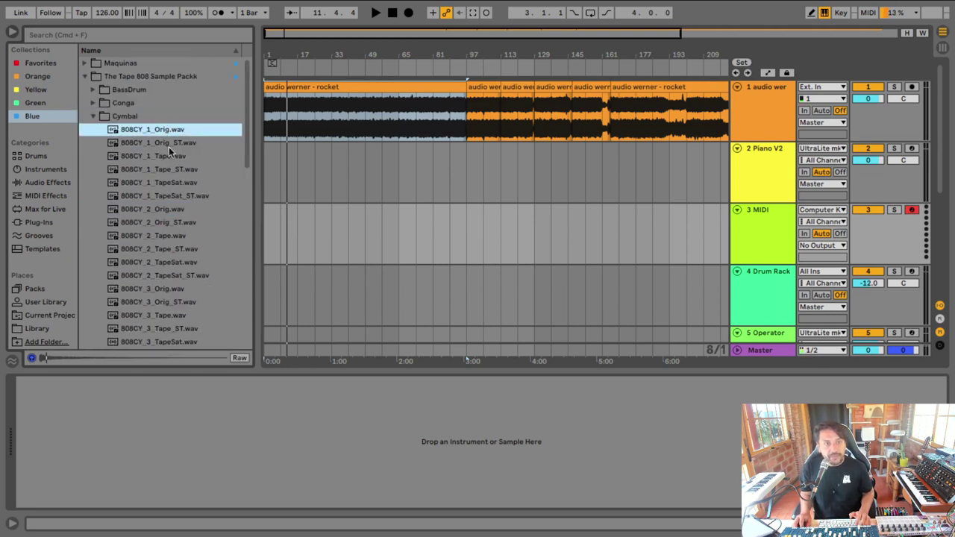
{"action": "left_click", "coordinate": [170, 211]}
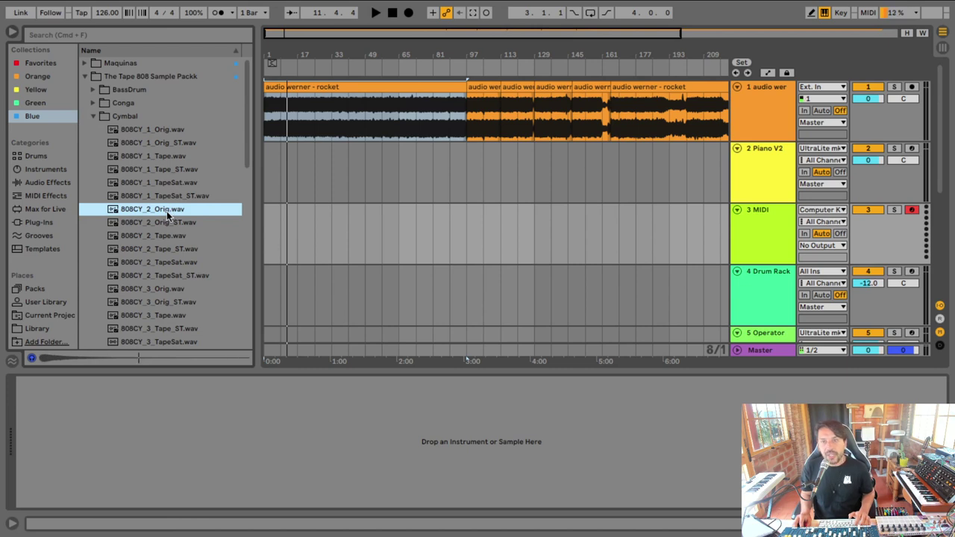
{"action": "double_click", "coordinate": [166, 211]}
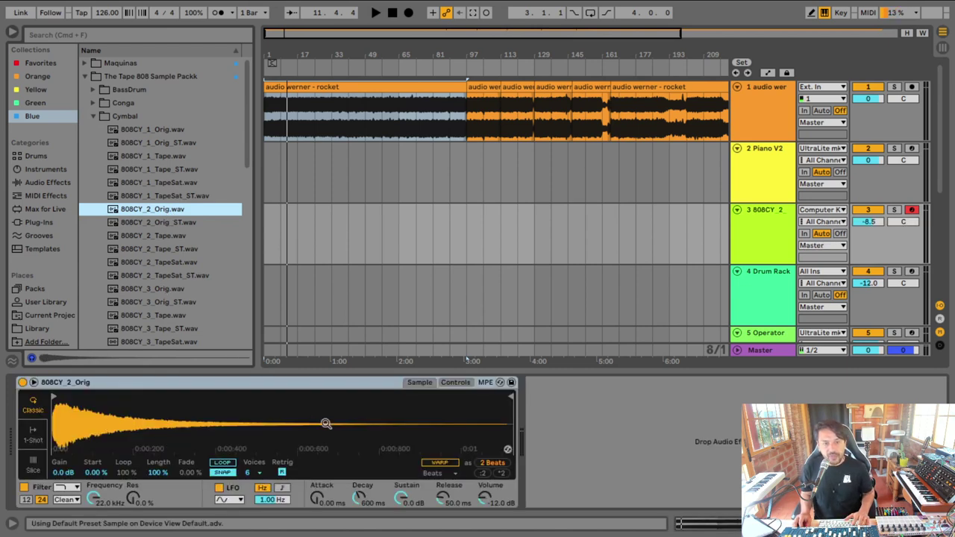
Step: Move the cymbal sample's start point slightly later to trim its beginning, auditioning the sound before and after
{"action": "key", "text": "a"}
{"action": "key", "text": "a"}
{"action": "key", "text": "a"}
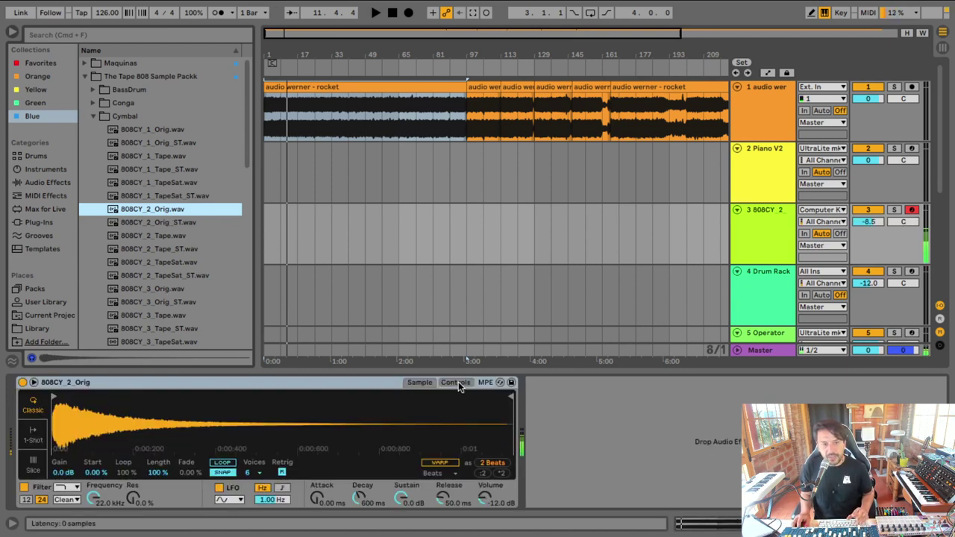
{"action": "left_click_drag", "start_coordinate": [53, 397], "coordinate": [60, 398]}
{"action": "key", "text": "a"}
{"action": "key", "text": "a"}
{"action": "key", "text": "a"}
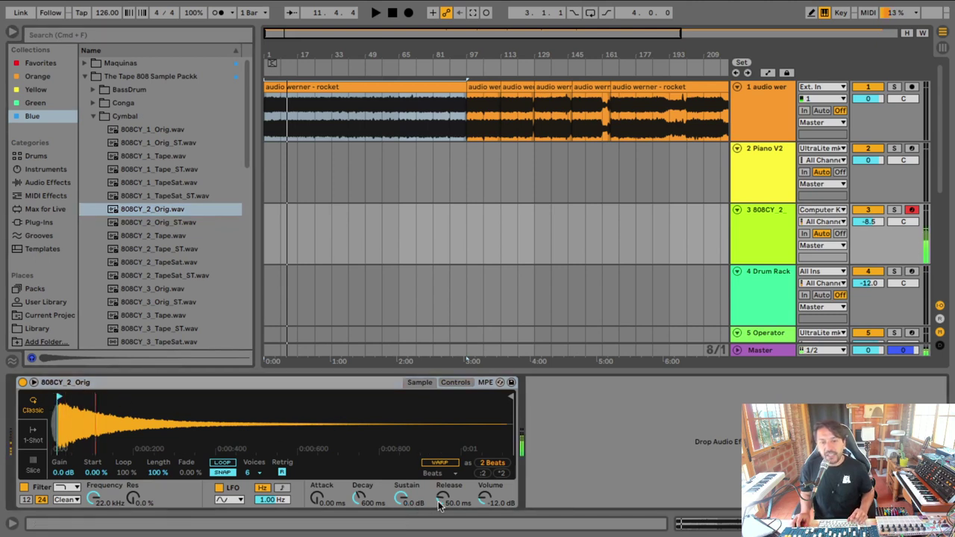
Step: Shape the cymbal envelope with 318 ms decay, -24 dB sustain and 206 ms release, and transpose the sample by 12 st
{"action": "mouse_move", "coordinate": [440, 500]}
{"action": "left_mouse_down"}
{"action": "mouse_move", "coordinate": [441, 475]}
{"action": "mouse_move", "coordinate": [422, 522]}
{"action": "mouse_move", "coordinate": [444, 507]}
{"action": "left_mouse_up"}
{"action": "left_click_drag", "start_coordinate": [359, 496], "coordinate": [360, 505]}
{"action": "key", "text": "space"}
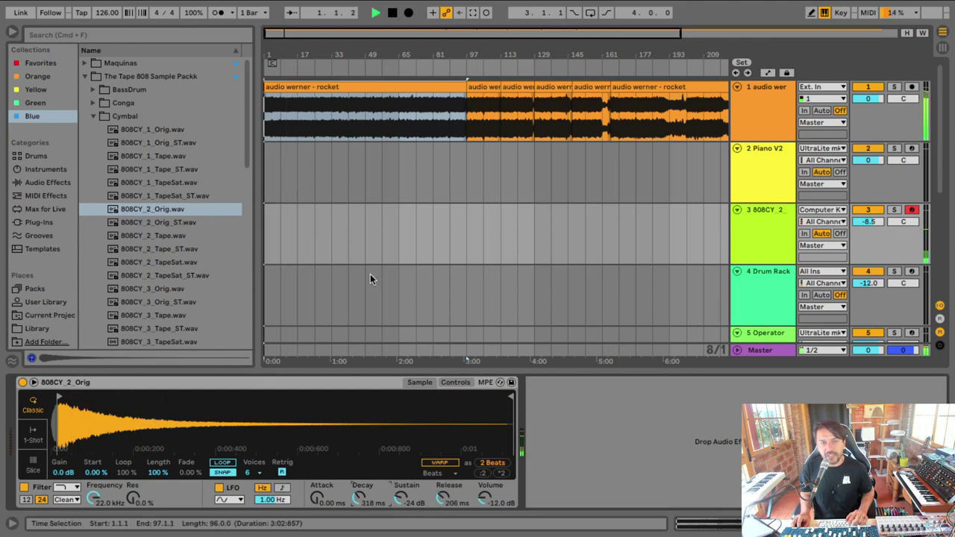
{"action": "key", "text": "space"}
{"action": "left_click", "coordinate": [455, 382]}
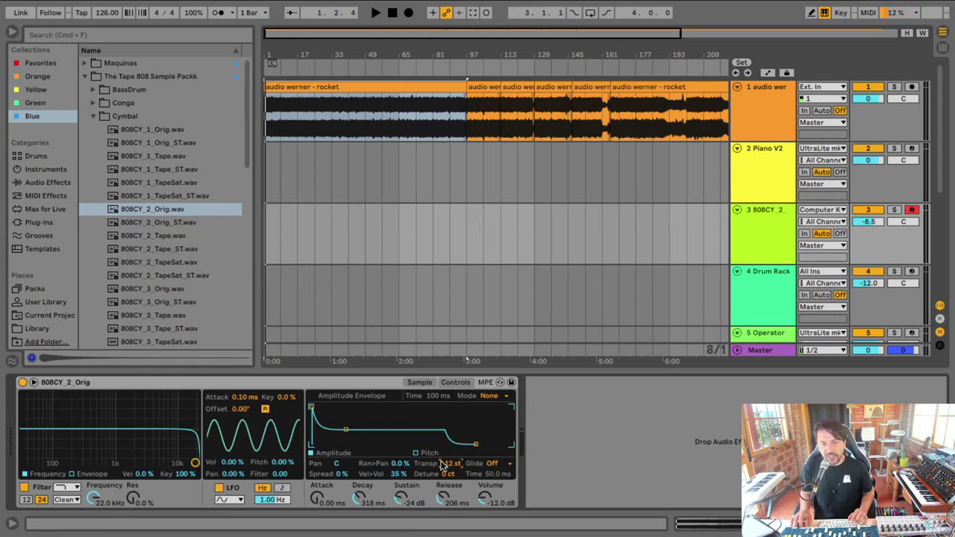
{"action": "key", "text": "a"}
Step: Switch the sampler's filter to high-pass at 1.00 kHz with 65% resonance, and audition the cymbal repeatedly
{"action": "left_click", "coordinate": [73, 488]}
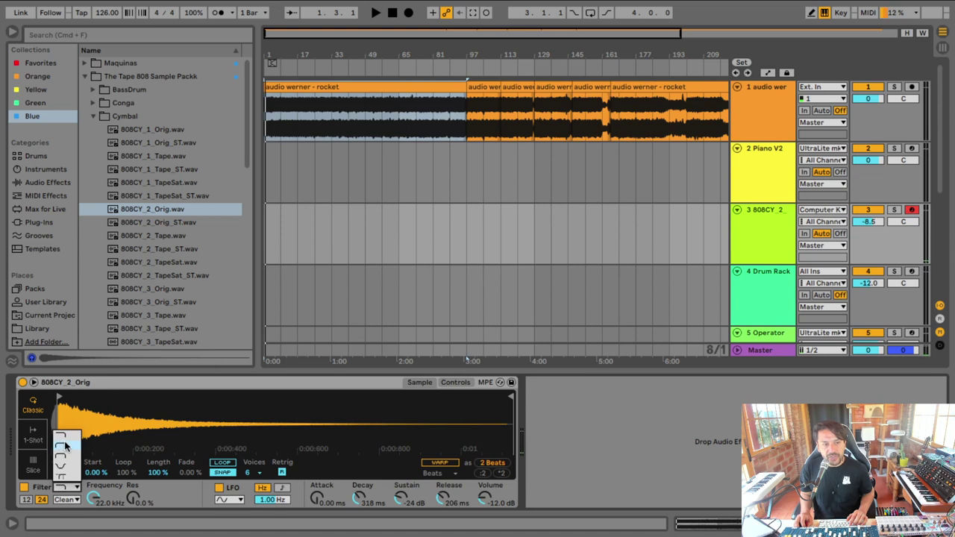
{"action": "left_click", "coordinate": [65, 445]}
{"action": "mouse_move", "coordinate": [93, 499]}
{"action": "left_mouse_down"}
{"action": "mouse_move", "coordinate": [93, 522]}
{"action": "mouse_move", "coordinate": [93, 493]}
{"action": "mouse_move", "coordinate": [132, 491]}
{"action": "mouse_move", "coordinate": [86, 493]}
{"action": "left_mouse_up"}
{"action": "key", "text": "a"}
{"action": "key", "text": "a"}
{"action": "key", "text": "a"}
{"action": "key", "text": "a"}
{"action": "key", "text": "a"}
{"action": "key", "text": "a"}
{"action": "key", "text": "a"}
{"action": "key", "text": "a"}
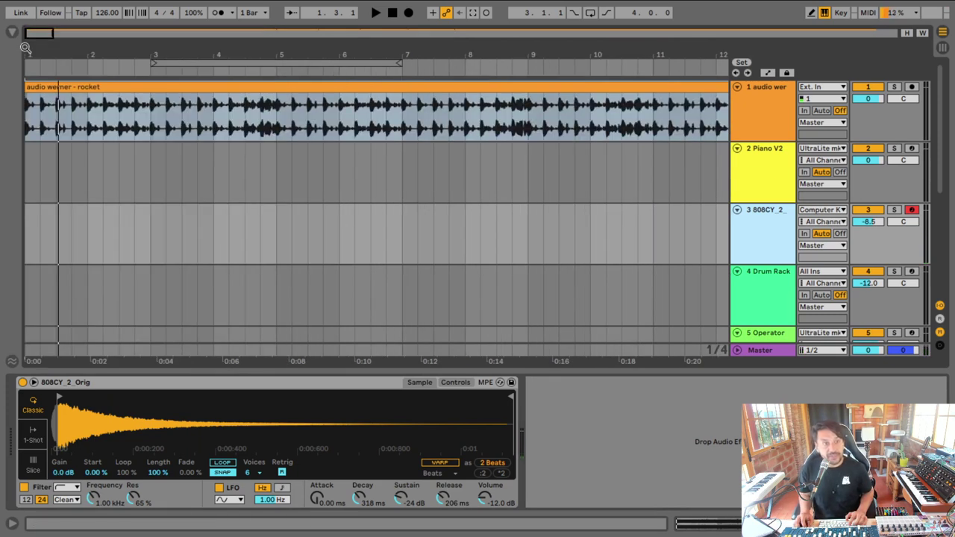
Step: Play the reference's first bar and create an empty one-bar MIDI clip at bar 1 on the cymbal track
{"action": "left_click", "coordinate": [24, 48]}
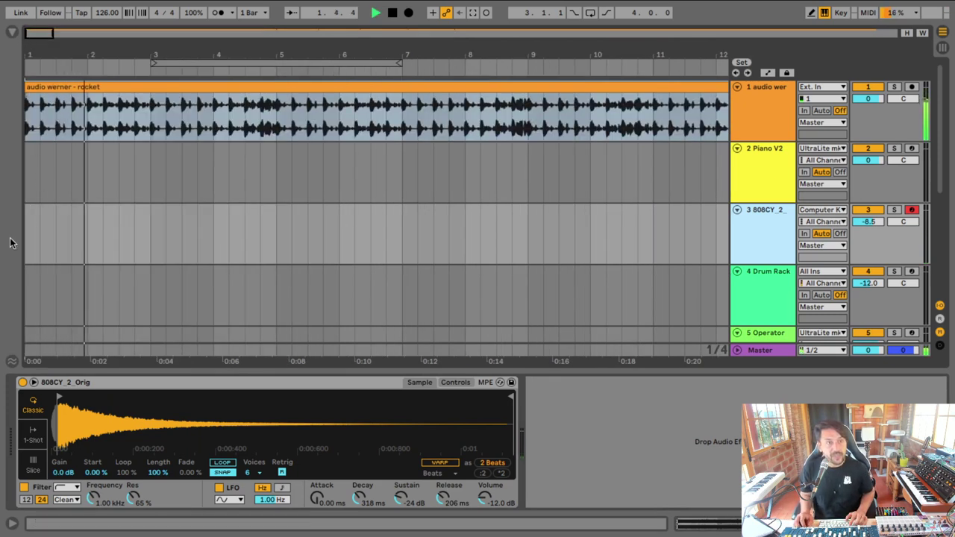
{"action": "key", "text": "space"}
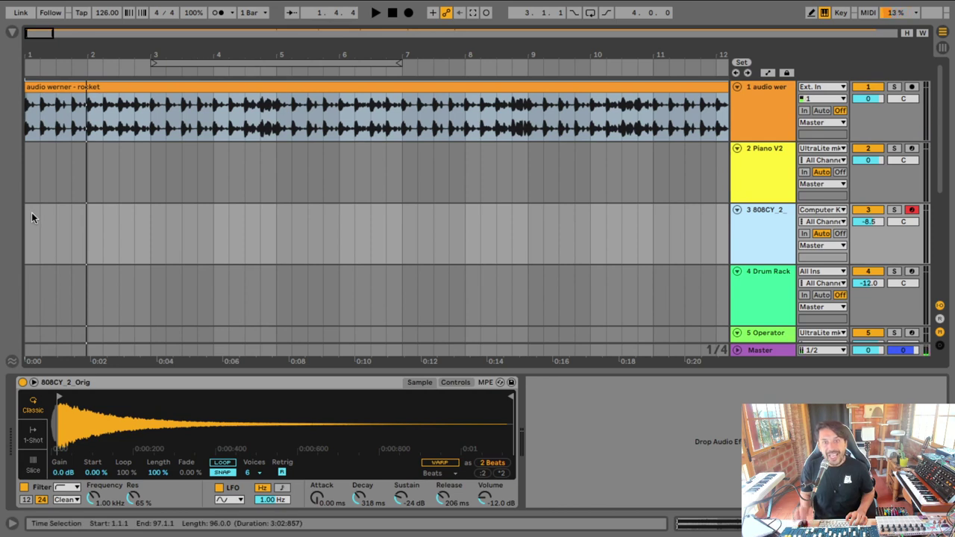
{"action": "left_click_drag", "start_coordinate": [25, 209], "coordinate": [82, 216]}
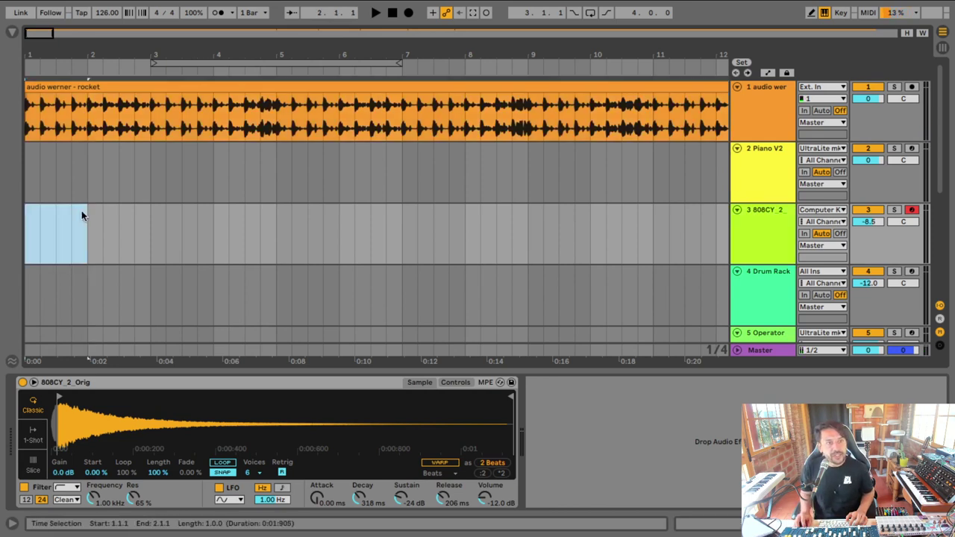
{"action": "key", "text": "ctrl+shift+m"}
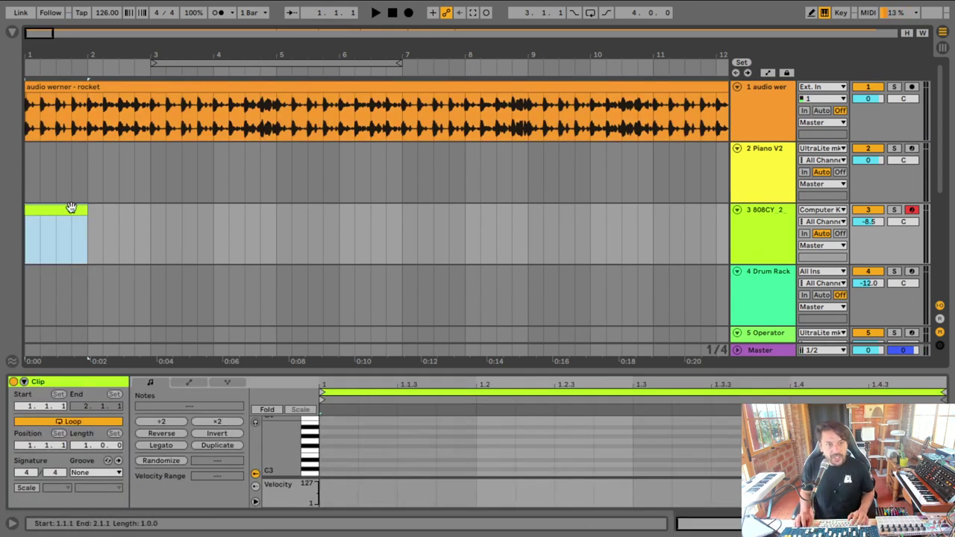
Step: Draw sixteenth C3 notes at 1.1.1 and 1.1.3, plus a continuous run from 1.2.1 through 1.3.1
{"action": "left_click", "coordinate": [401, 384]}
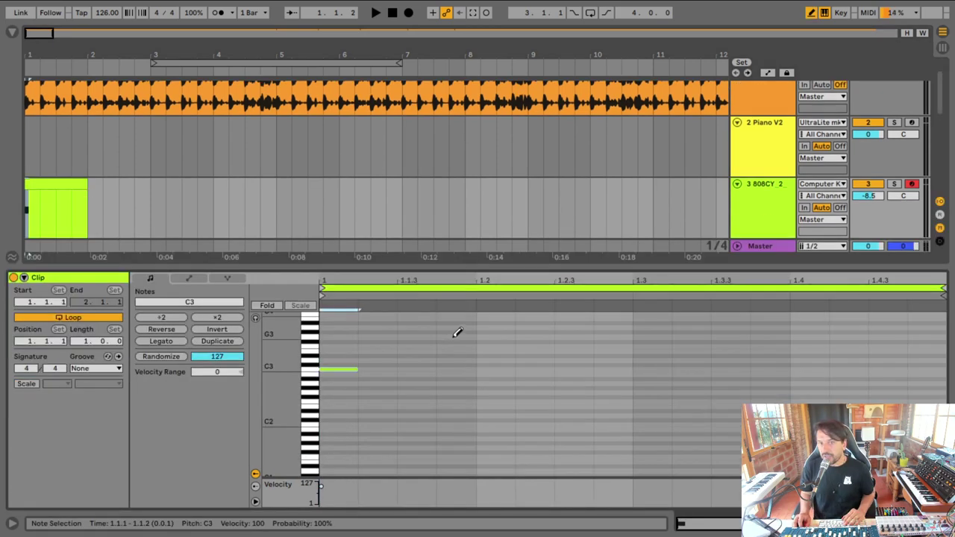
{"action": "key", "text": "space"}
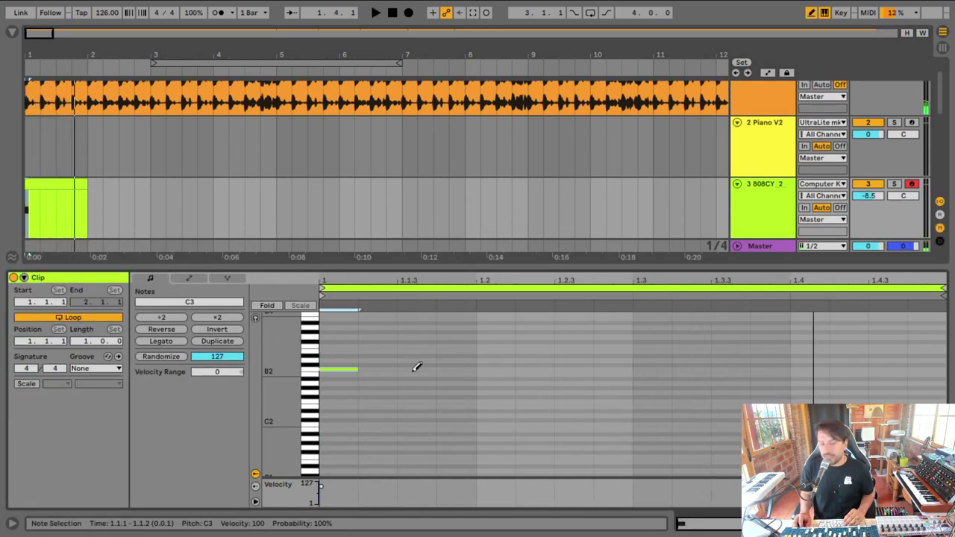
{"action": "left_click", "coordinate": [414, 368]}
{"action": "mouse_move", "coordinate": [492, 365]}
{"action": "left_mouse_down"}
{"action": "mouse_move", "coordinate": [651, 371]}
{"action": "mouse_move", "coordinate": [617, 370]}
{"action": "left_mouse_up"}
{"action": "key", "text": "space"}
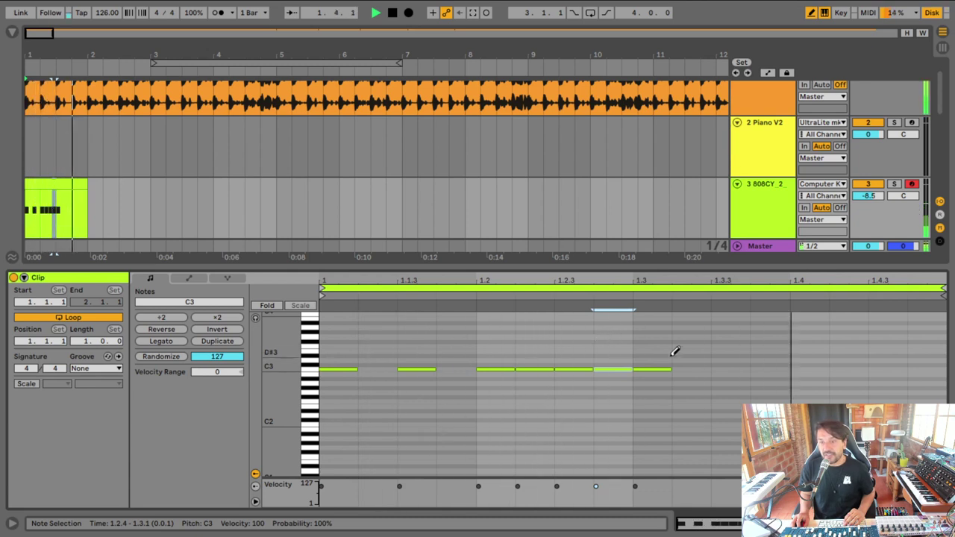
Step: Add C3 notes at 1.3.3, 1.4.1 and 1.4.3 to complete the bar, and leave draw mode
{"action": "left_click", "coordinate": [742, 367]}
{"action": "left_click", "coordinate": [816, 367]}
{"action": "left_click", "coordinate": [892, 367]}
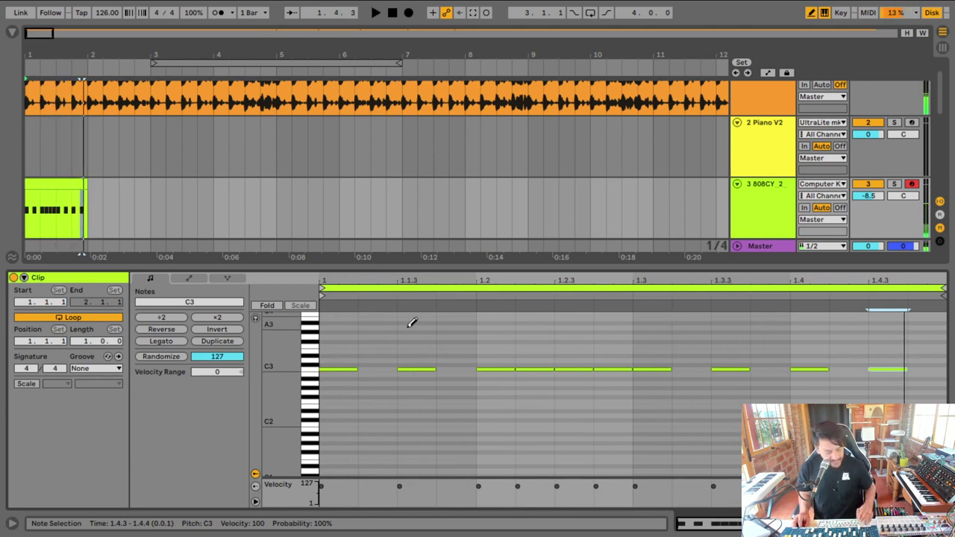
{"action": "key", "text": "b"}
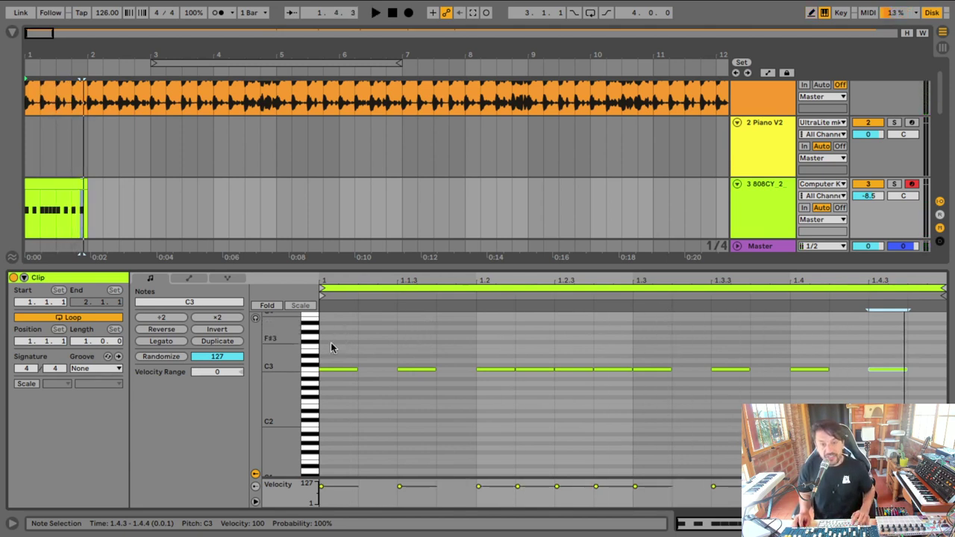
Step: Duplicate the bar's C3 notes into bar 2 and set the clip's loop length to 2 bars
{"action": "mouse_move", "coordinate": [326, 353]}
{"action": "left_mouse_down"}
{"action": "mouse_move", "coordinate": [829, 418]}
{"action": "mouse_move", "coordinate": [946, 416]}
{"action": "left_mouse_up"}
{"action": "key", "text": "ctrl+d"}
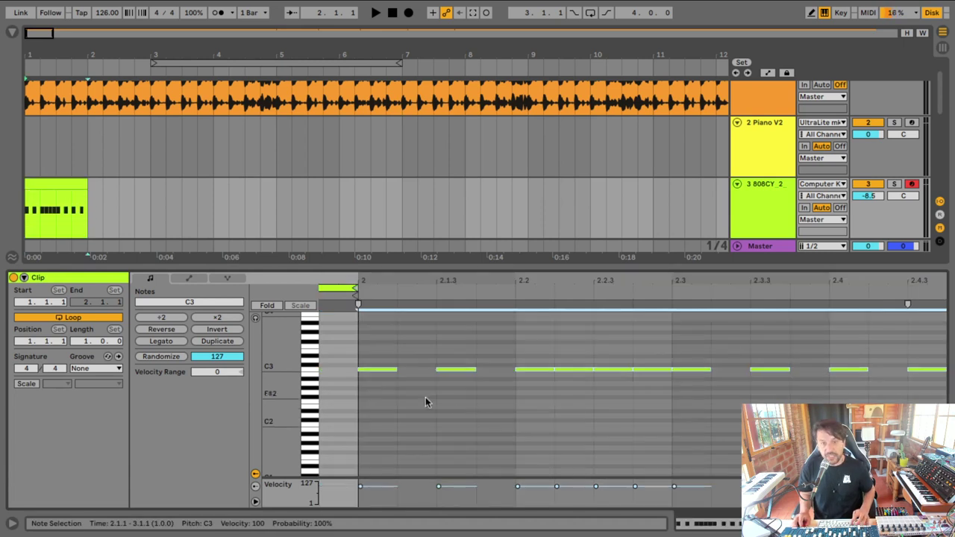
{"action": "left_click", "coordinate": [84, 341]}
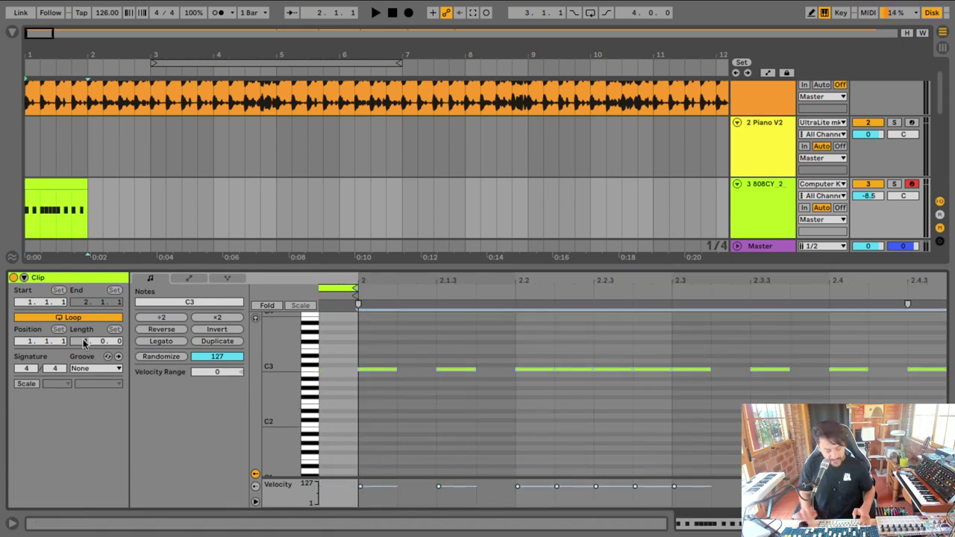
{"action": "key", "text": "Up"}
Step: Extend the looped cymbal clip to 8.4.1, add a C3 note at 2.3.2, and play the pattern with the reference
{"action": "left_click", "coordinate": [726, 416]}
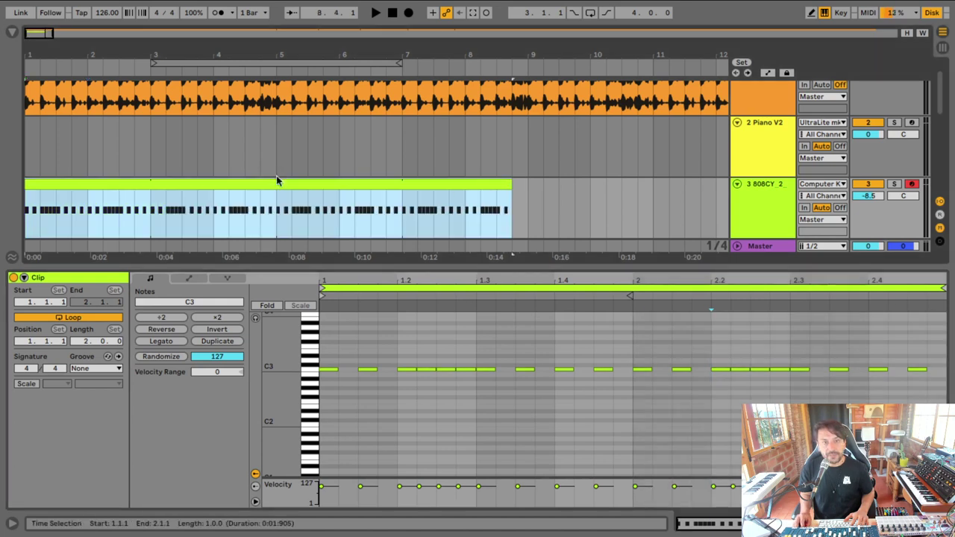
{"action": "key", "text": "space"}
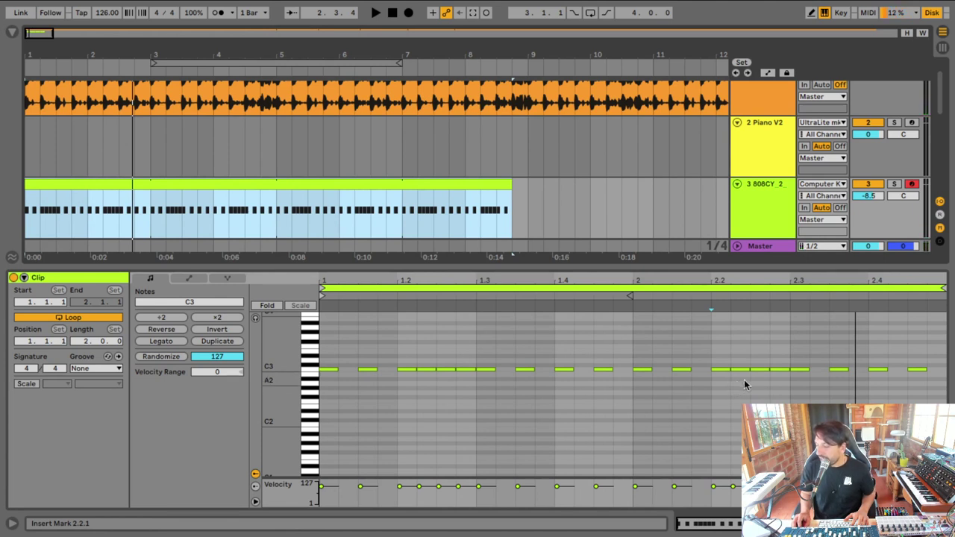
{"action": "left_click", "coordinate": [821, 370]}
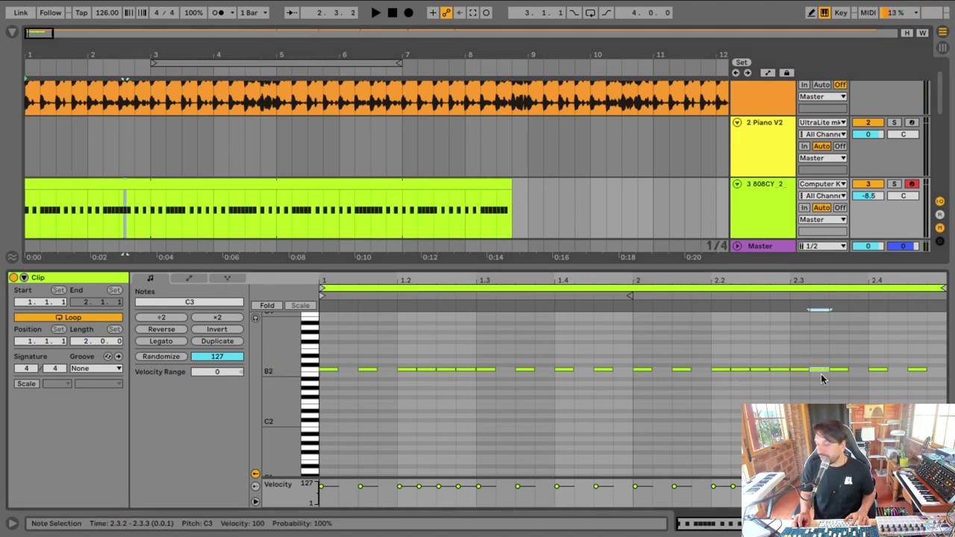
{"action": "key", "text": "space"}
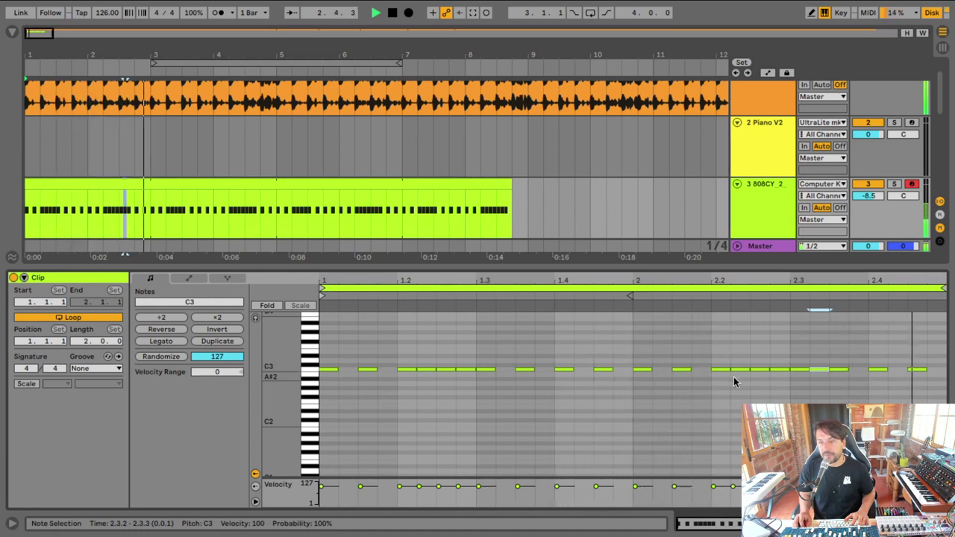
{"action": "key", "text": "space"}
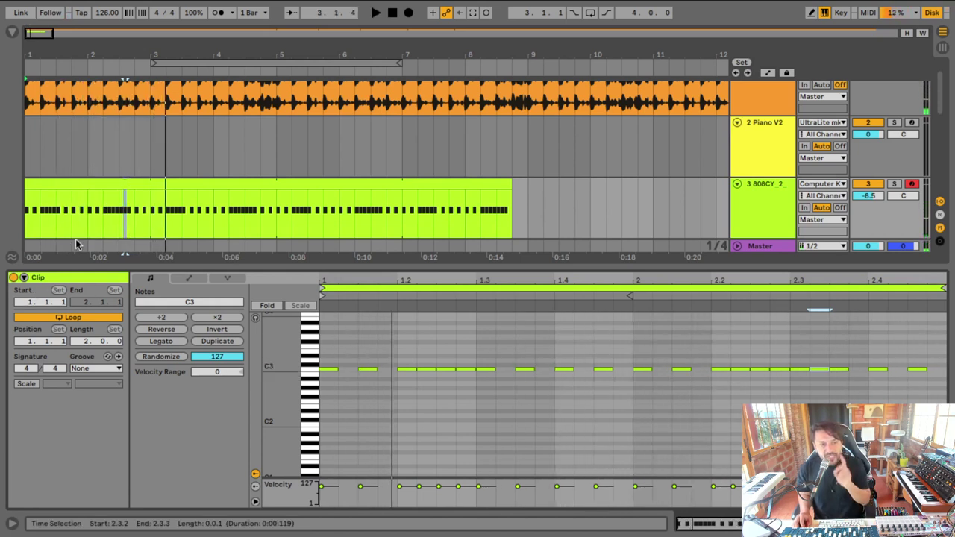
Step: Apply the 909-16th-S3 groove to the cymbal clip and hide the browser
{"action": "left_click", "coordinate": [9, 253]}
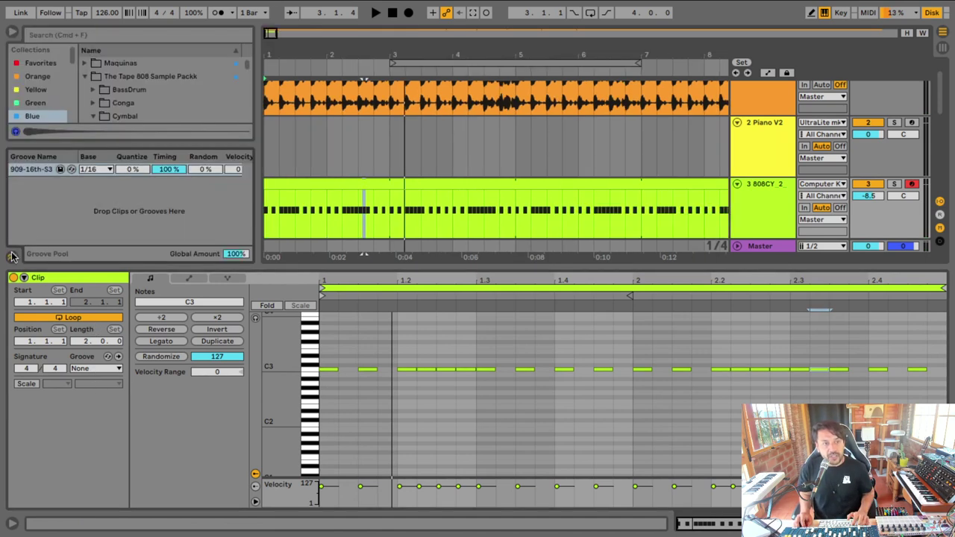
{"action": "left_click", "coordinate": [96, 368]}
{"action": "left_click", "coordinate": [108, 388]}
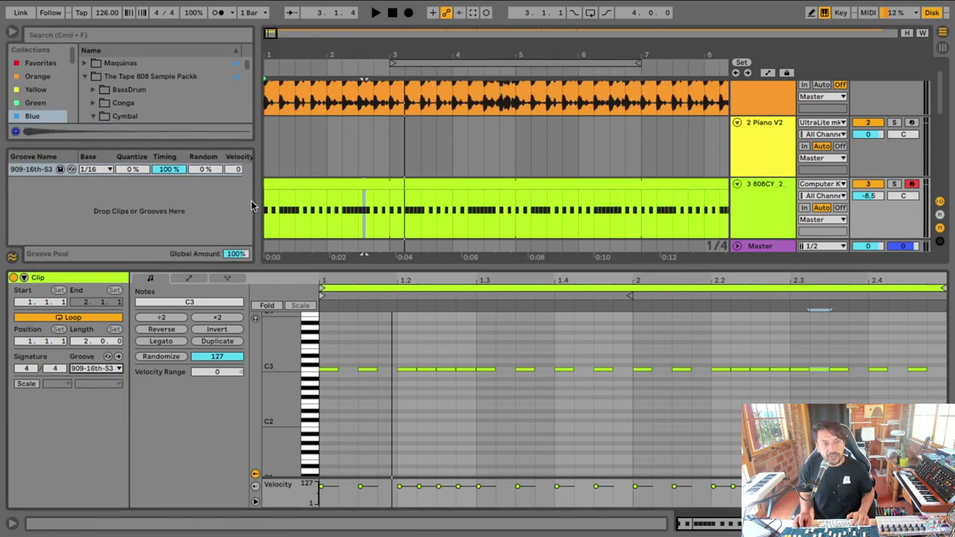
{"action": "key", "text": "alt+super+b"}
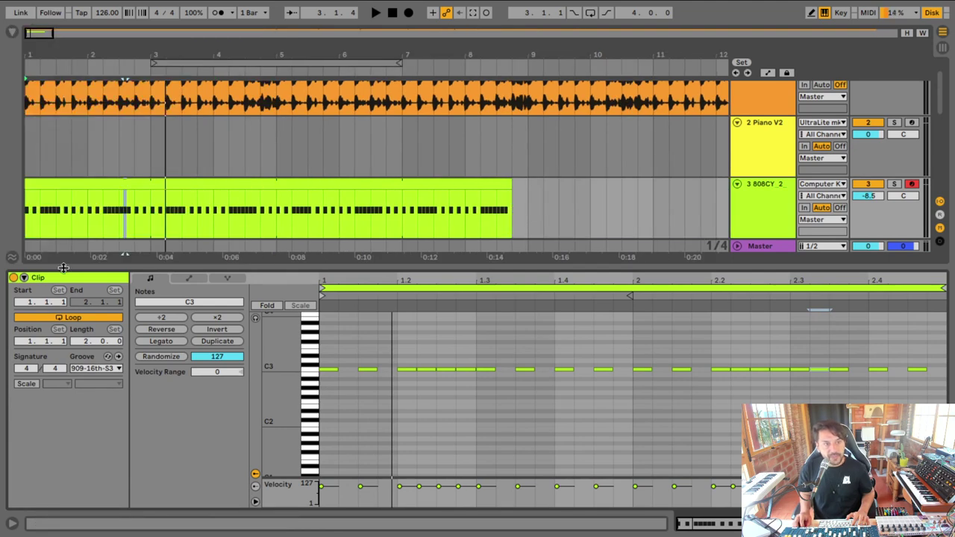
Step: Resize the clip editor, fold the piano roll to the used notes only, and play the grooved pattern
{"action": "left_click_drag", "start_coordinate": [63, 267], "coordinate": [50, 395]}
{"action": "left_click_drag", "start_coordinate": [128, 368], "coordinate": [129, 273]}
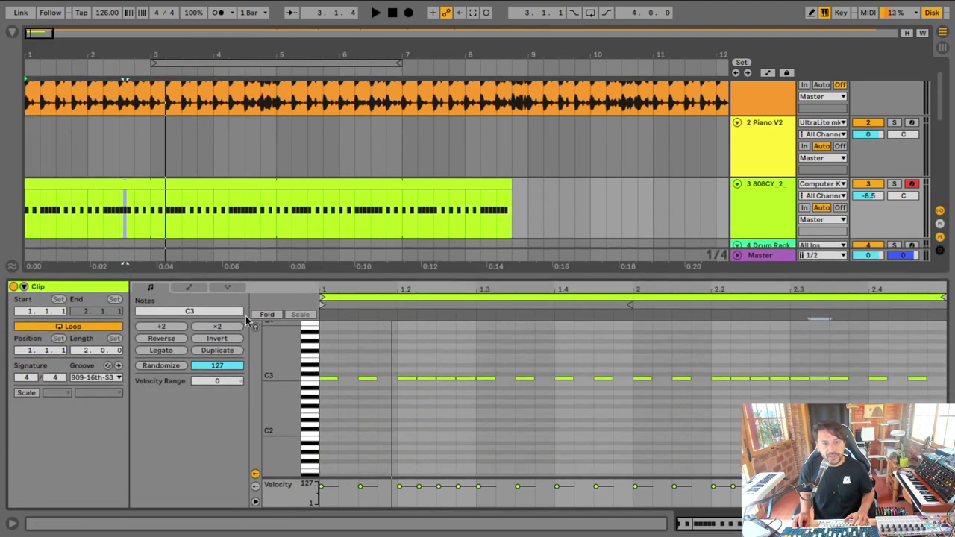
{"action": "left_click", "coordinate": [266, 314]}
{"action": "key", "text": "space"}
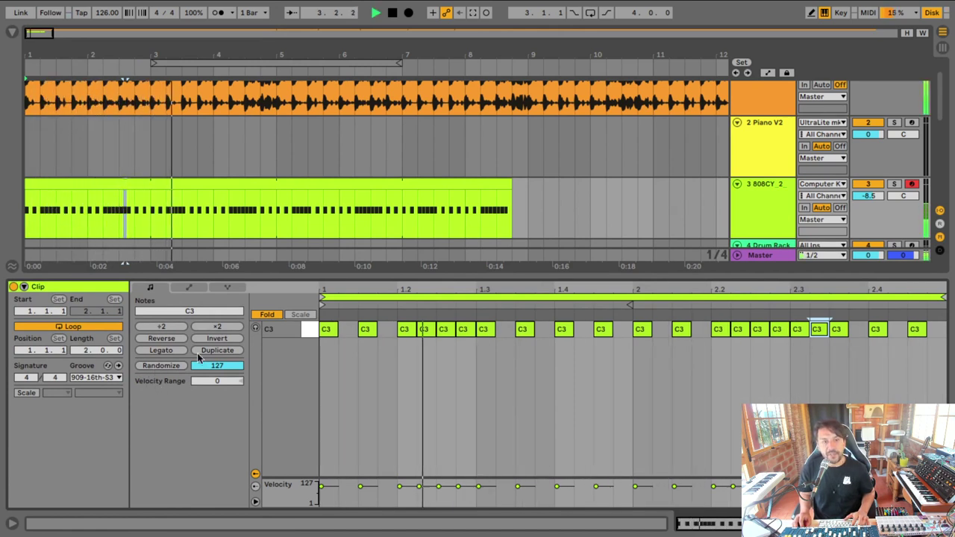
Step: Hide the clip editor and replay the arrangement from the start of the reference clip
{"action": "key", "text": "ctrl+alt+l"}
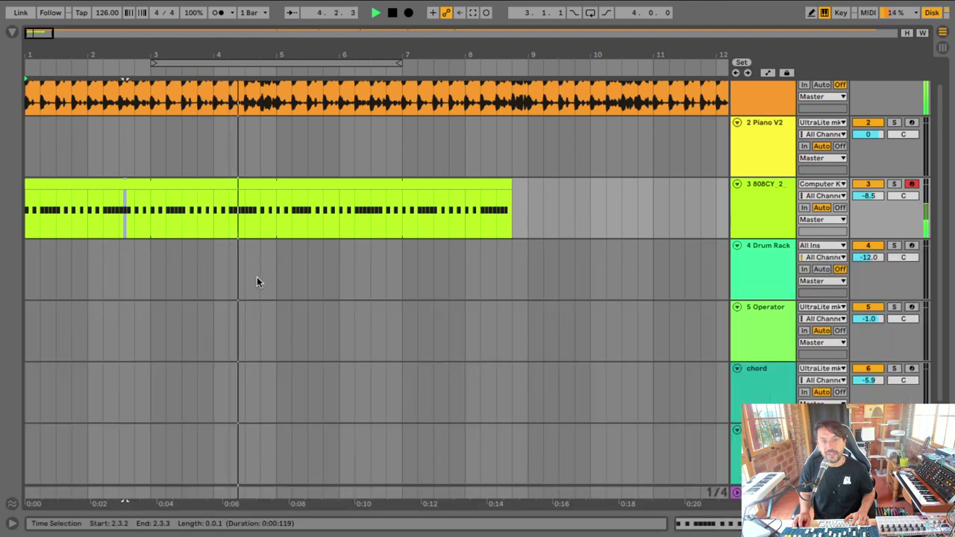
{"action": "key", "text": "space"}
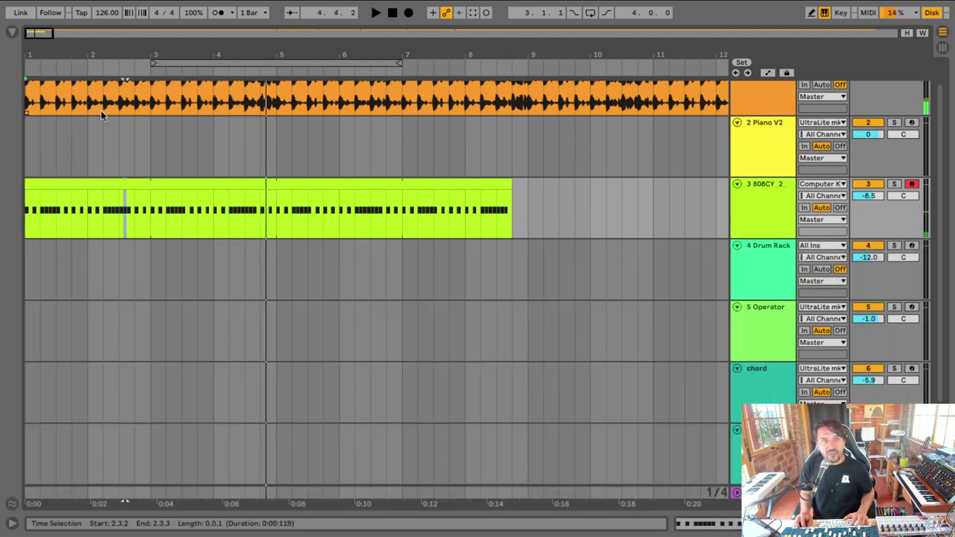
{"action": "scroll", "coordinate": [112, 131], "scroll_direction": "up", "scroll_amount": 2}
{"action": "left_click", "coordinate": [78, 86]}
{"action": "key", "text": "space"}
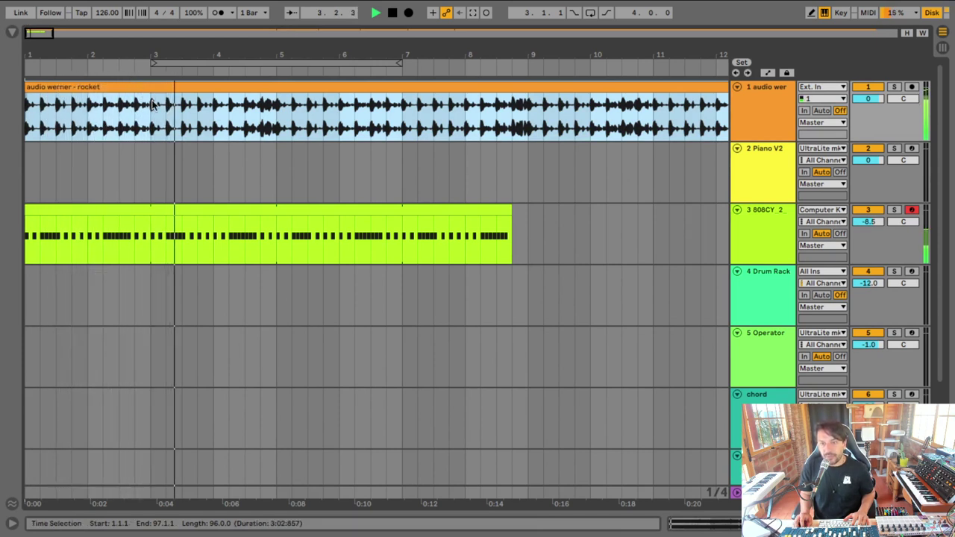
Step: Show the Drum Rack track's devices and audition its loaded 202per percussion pads
{"action": "double_click", "coordinate": [767, 271]}
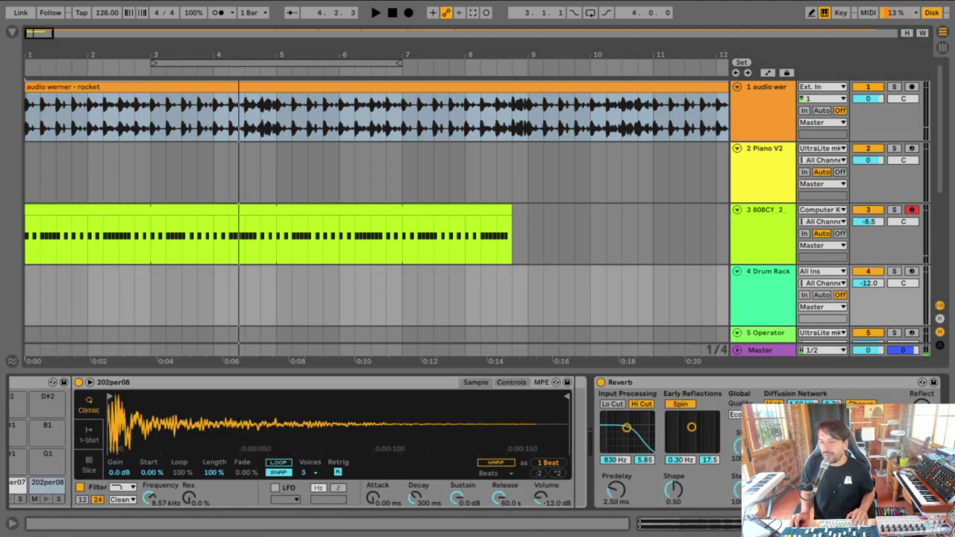
{"action": "scroll", "coordinate": [41, 464], "scroll_direction": "left", "scroll_amount": 3}
{"action": "left_click", "coordinate": [65, 499]}
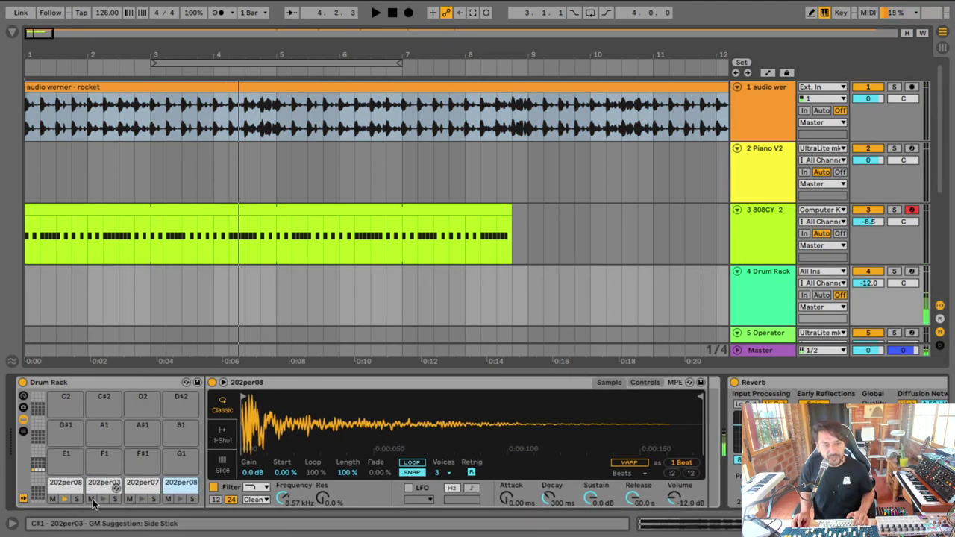
{"action": "left_click", "coordinate": [142, 499]}
{"action": "left_click", "coordinate": [180, 499]}
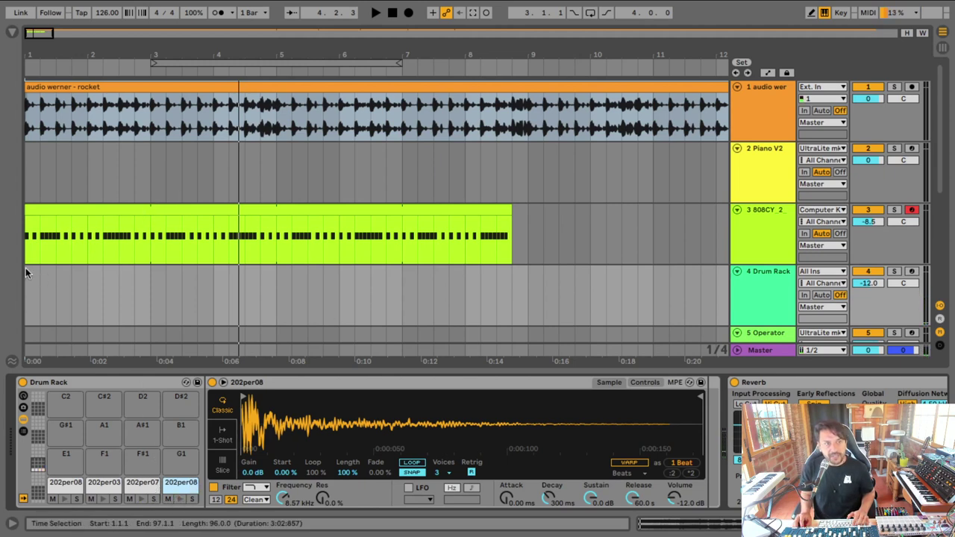
Step: Insert a one-bar MIDI clip at bar 1 on the Drum Rack track and add a C1 note at 1.1.3
{"action": "left_click_drag", "start_coordinate": [26, 267], "coordinate": [76, 271]}
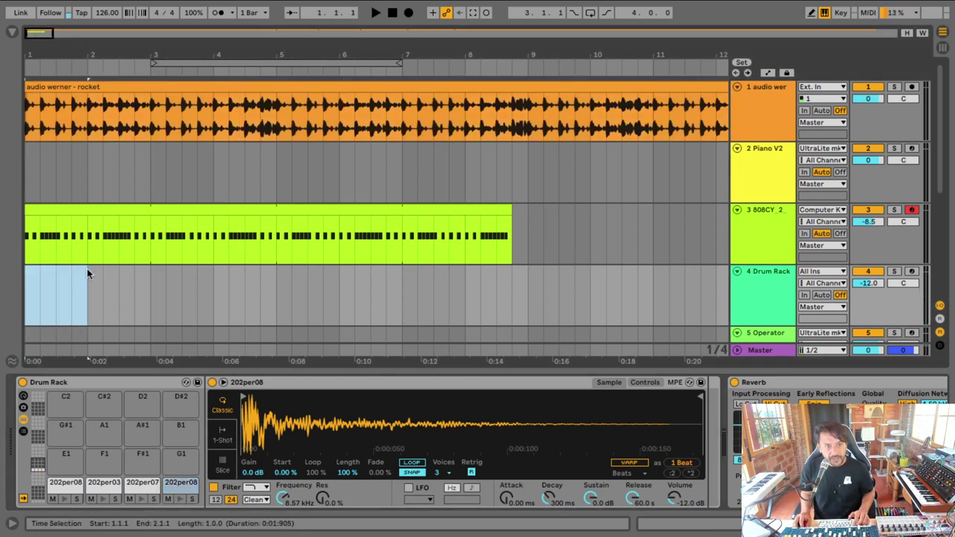
{"action": "key", "text": "ctrl+shift+m"}
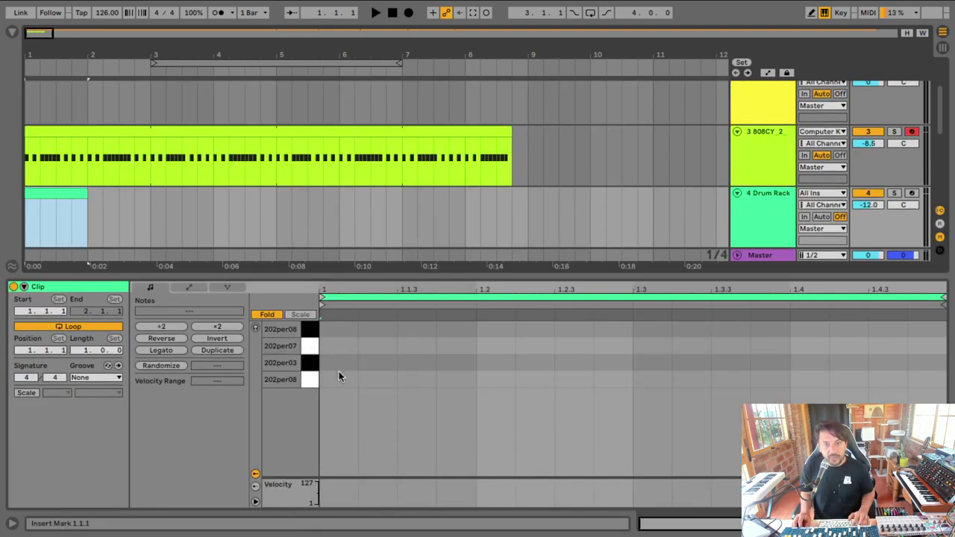
{"action": "double_click", "coordinate": [420, 378]}
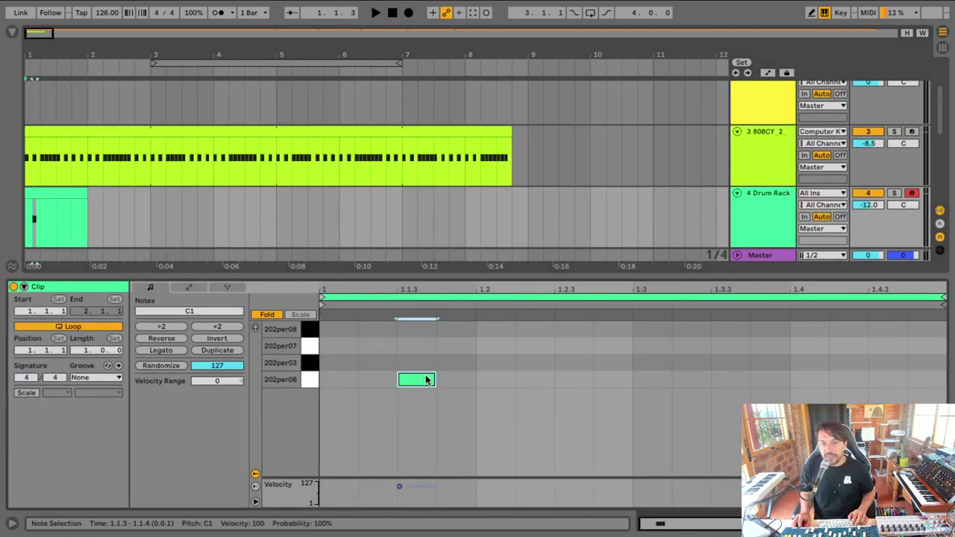
{"action": "left_click", "coordinate": [307, 379]}
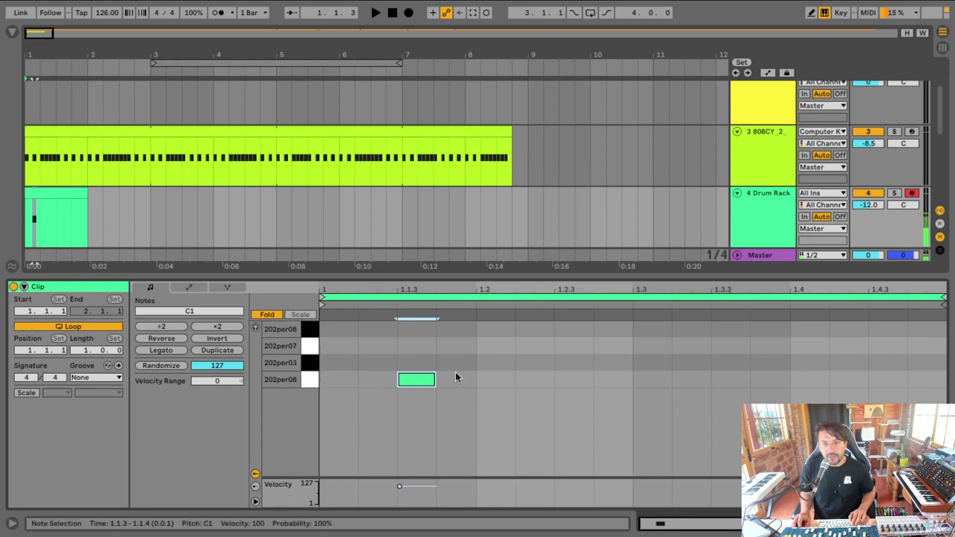
Step: Add C#1 at 1.2.3, D#1 at 1.3.3 and C#1 at 1.4.3, then extend the looped clip to 7.1.1 and play it
{"action": "double_click", "coordinate": [571, 362]}
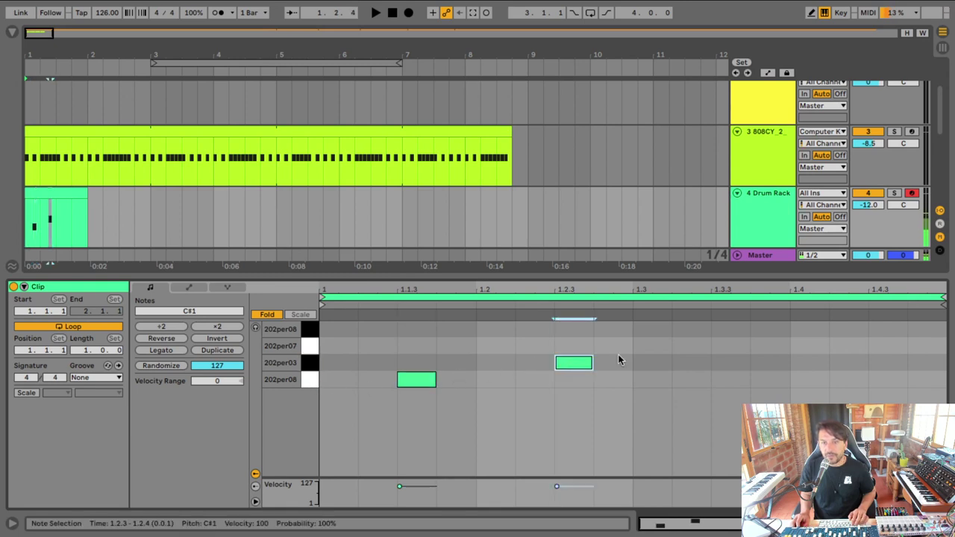
{"action": "double_click", "coordinate": [725, 329]}
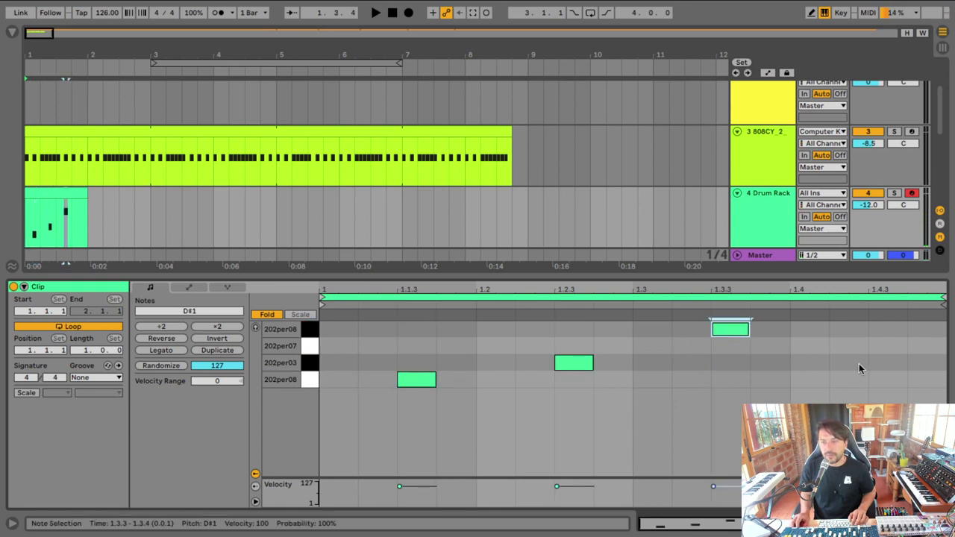
{"action": "double_click", "coordinate": [885, 362]}
{"action": "key", "text": "space"}
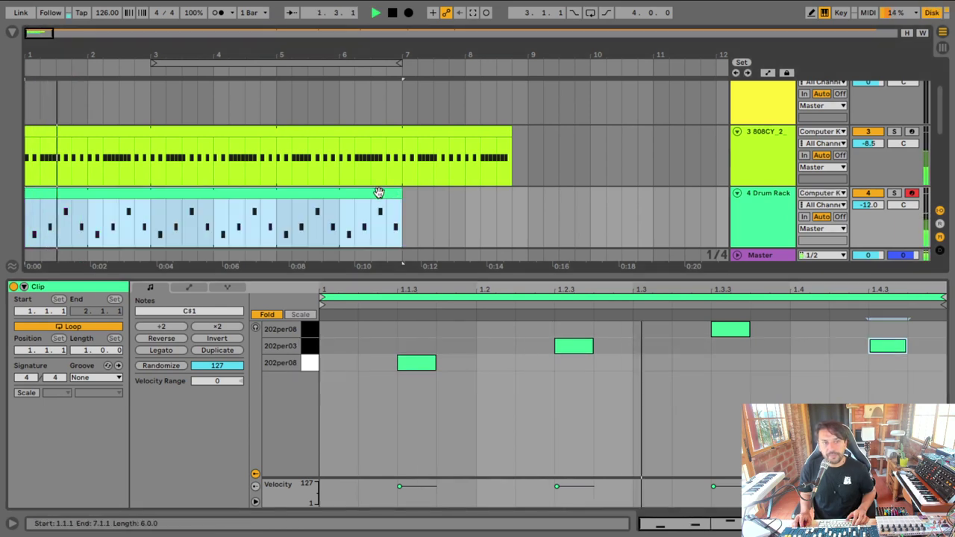
{"action": "key", "text": "space"}
Step: Unfold the drum rows, move the C#1 note at 1.4.3 to 1.4.4, add a D1 note at 1.4.3, and play the pattern
{"action": "left_click", "coordinate": [899, 349]}
{"action": "left_click", "coordinate": [270, 315]}
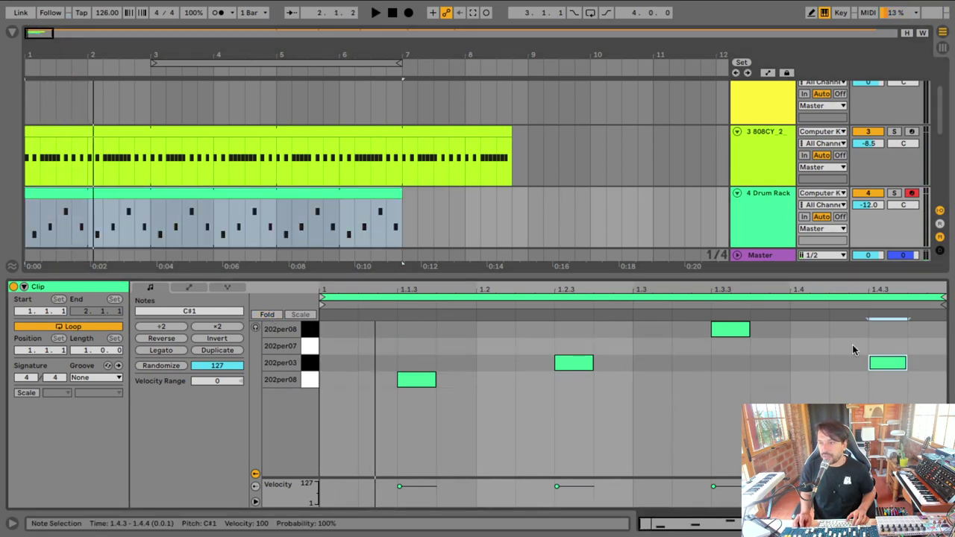
{"action": "left_click_drag", "start_coordinate": [895, 362], "coordinate": [939, 365]}
{"action": "double_click", "coordinate": [877, 347]}
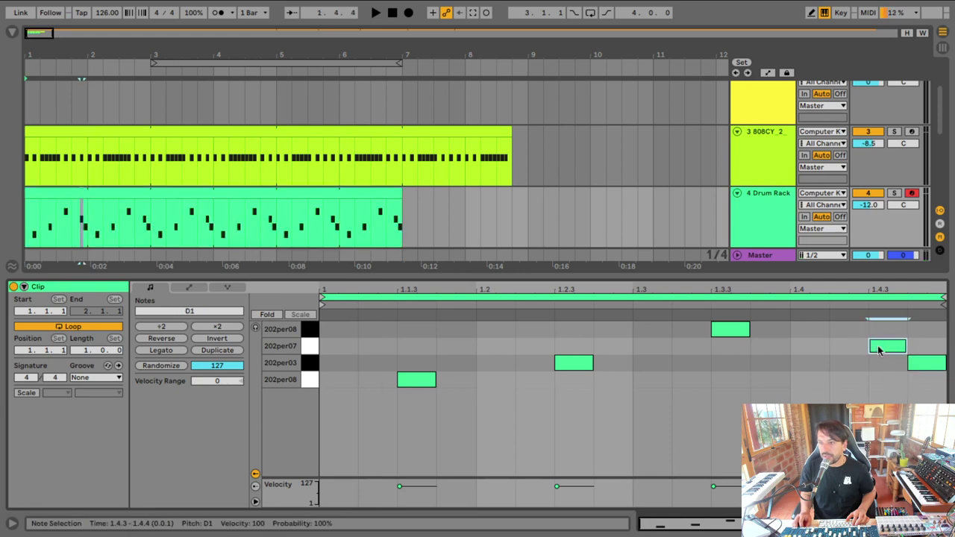
{"action": "key", "text": "space"}
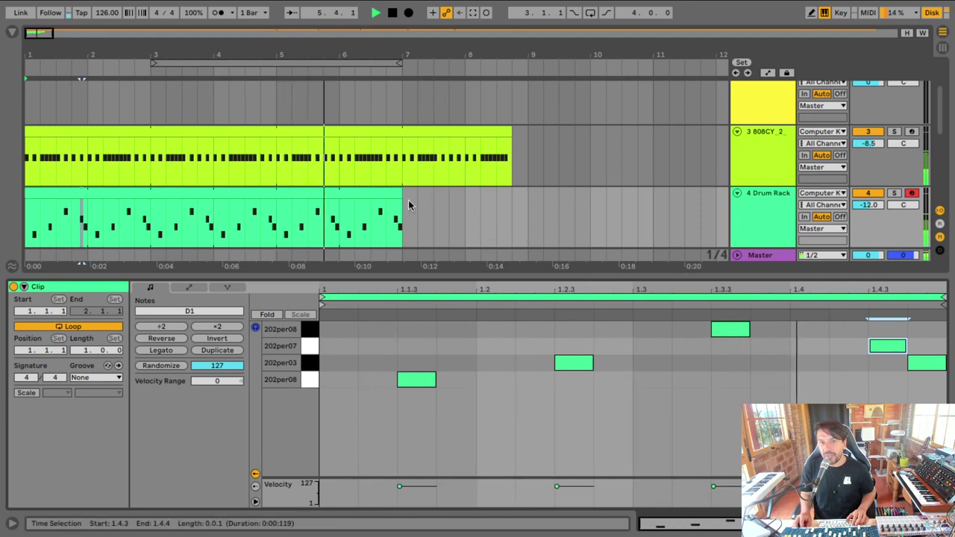
Step: Hide the clip editor and make the 808 cymbal and Drum Rack clips both end at 9.1.1
{"action": "left_click_drag", "start_coordinate": [399, 193], "coordinate": [676, 197]}
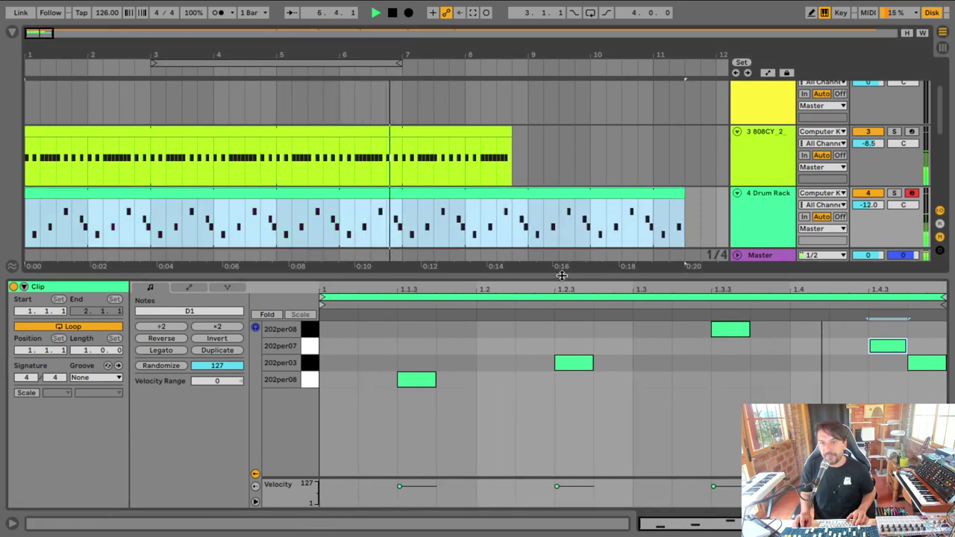
{"action": "key", "text": "ctrl+alt+l"}
{"action": "left_click_drag", "start_coordinate": [466, 38], "coordinate": [465, 7]}
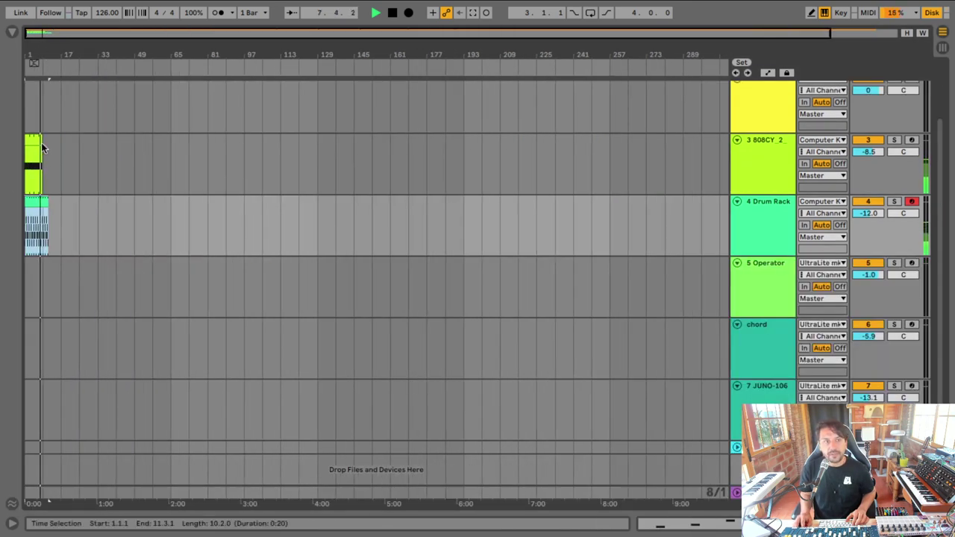
{"action": "left_click_drag", "start_coordinate": [38, 140], "coordinate": [41, 139]}
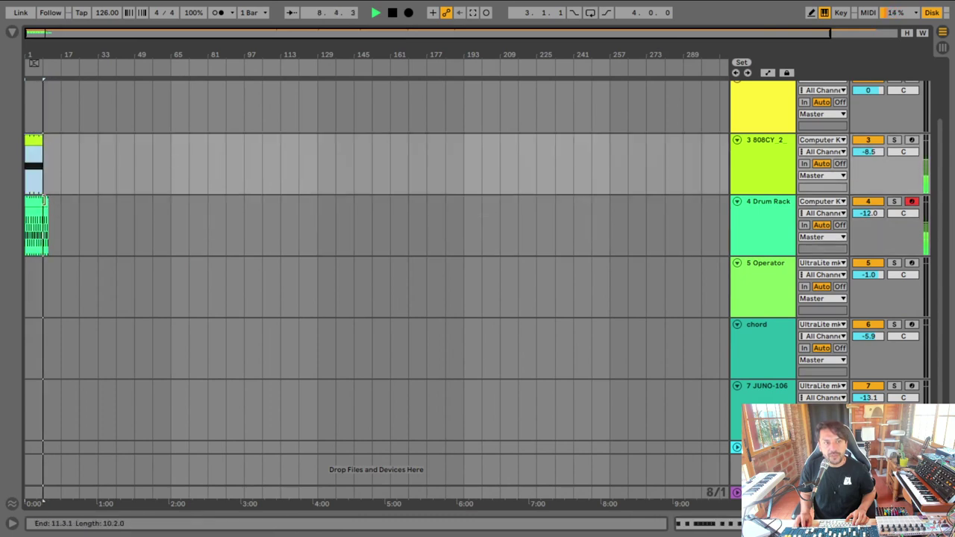
{"action": "left_click_drag", "start_coordinate": [46, 200], "coordinate": [39, 201]}
{"action": "scroll", "coordinate": [46, 142], "scroll_direction": "up", "scroll_amount": 3}
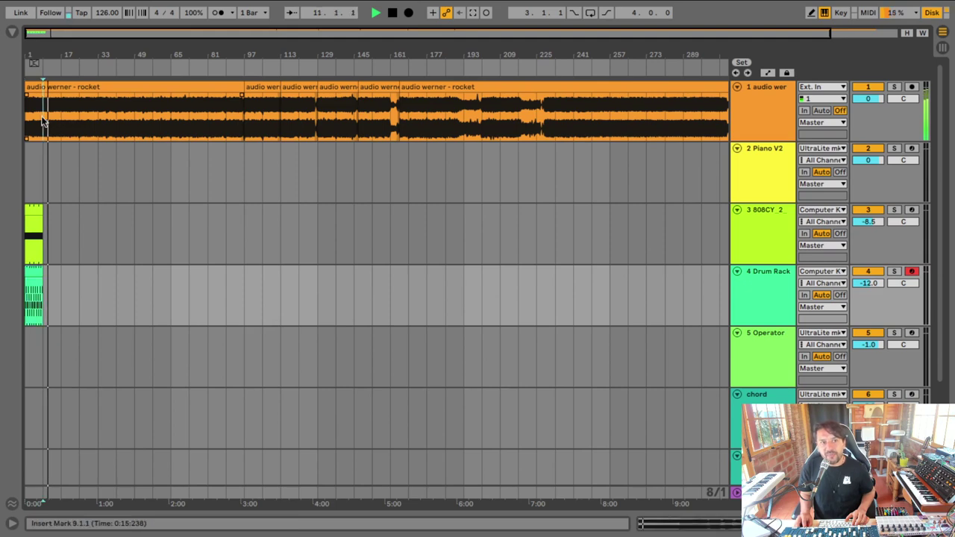
Step: Select the reference track from 9.1.1 to 17.1.1, show the Drum Rack's devices, and review the Drum Rack clip in the arrangement
{"action": "left_click_drag", "start_coordinate": [47, 112], "coordinate": [61, 113]}
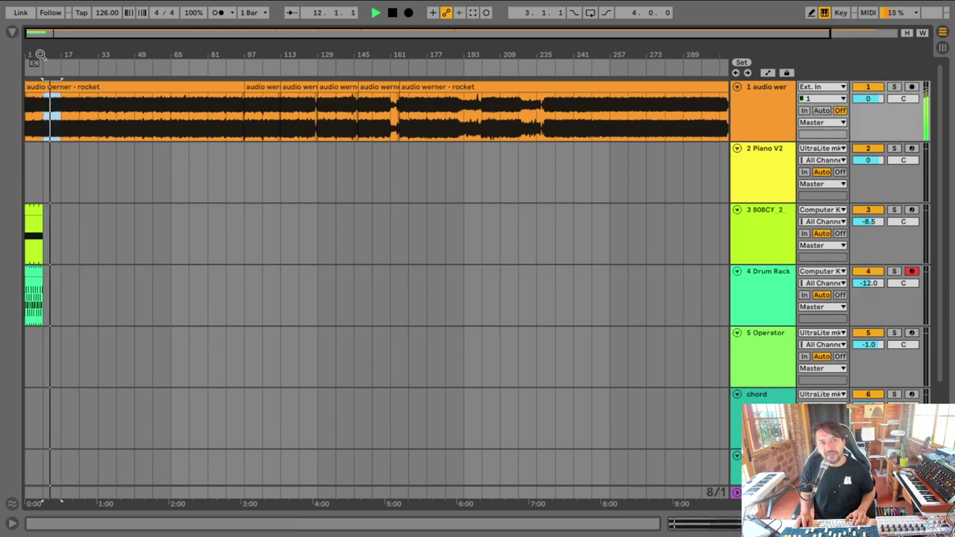
{"action": "left_click_drag", "start_coordinate": [41, 53], "coordinate": [41, 111]}
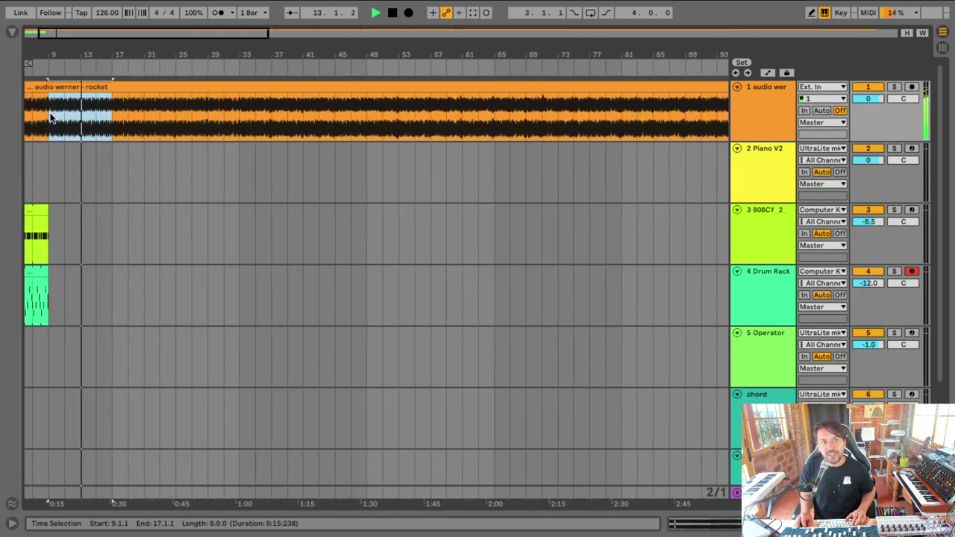
{"action": "double_click", "coordinate": [771, 273]}
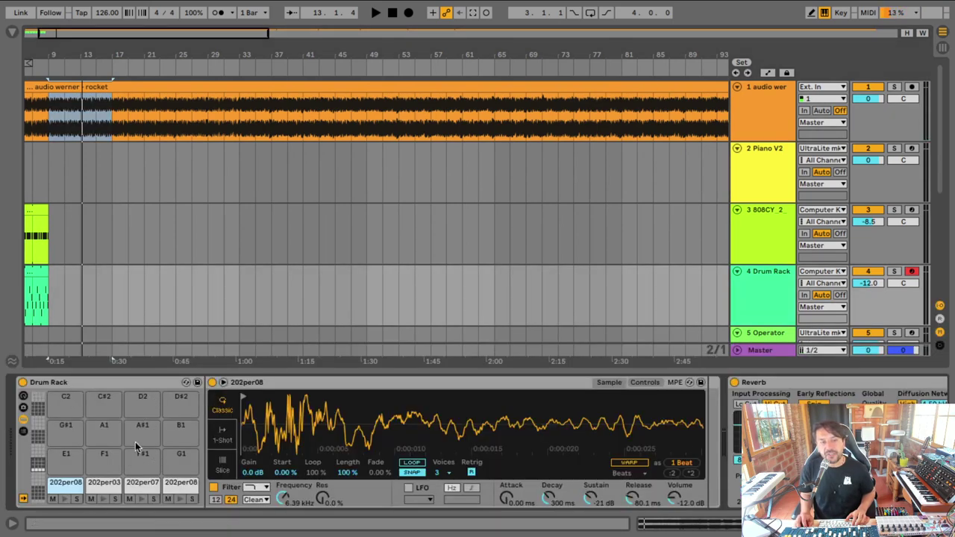
{"action": "mouse_move", "coordinate": [43, 271]}
{"action": "left_mouse_down"}
{"action": "mouse_move", "coordinate": [96, 271]}
{"action": "mouse_move", "coordinate": [49, 272]}
{"action": "left_mouse_up"}
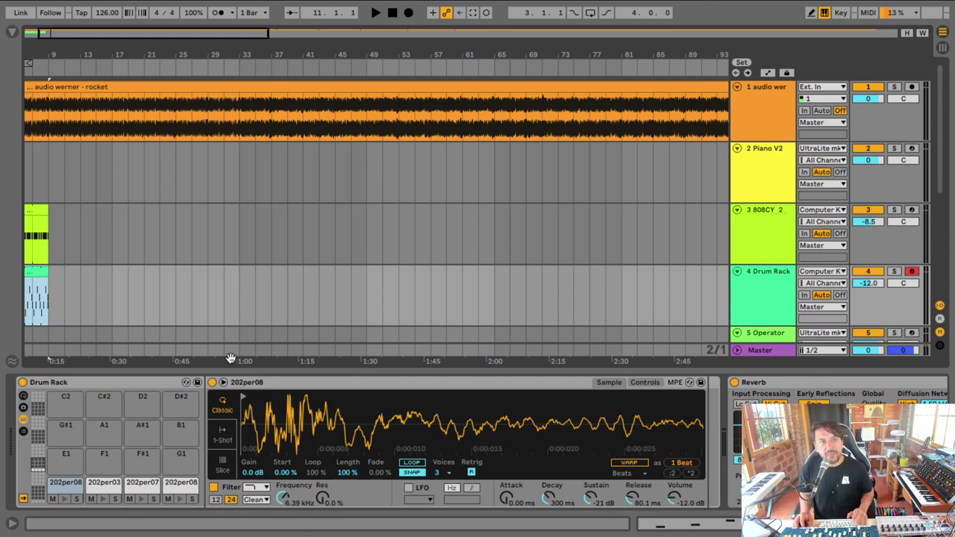
{"action": "left_click_drag", "start_coordinate": [44, 54], "coordinate": [65, 87]}
{"action": "left_click_drag", "start_coordinate": [42, 56], "coordinate": [43, 86]}
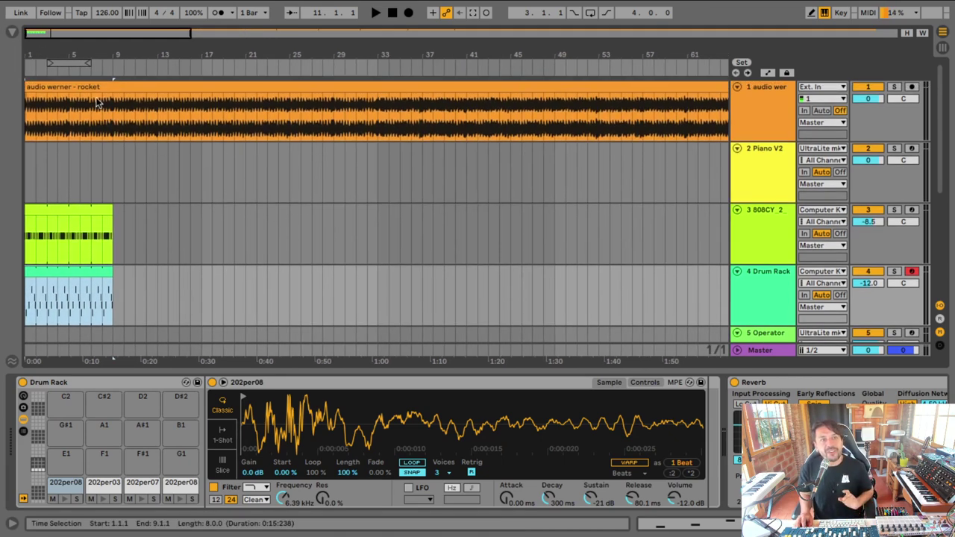
Step: Play the arrangement from the reference clip's start, mute the 808 cymbal and Drum Rack tracks, and play the reference alone
{"action": "left_click", "coordinate": [71, 93]}
{"action": "key", "text": "space"}
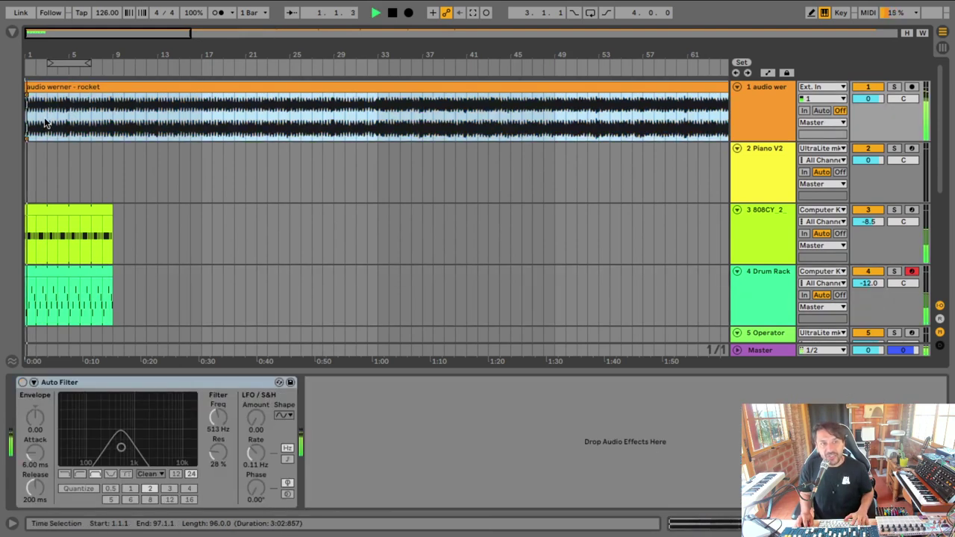
{"action": "left_click", "coordinate": [874, 210]}
{"action": "left_click", "coordinate": [873, 271]}
{"action": "key", "text": "space"}
{"action": "key", "text": "space"}
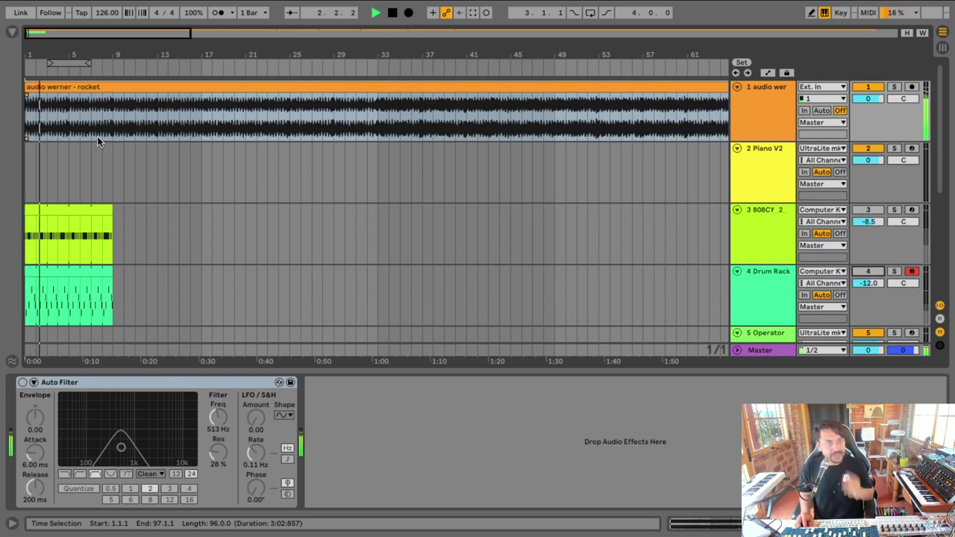
{"action": "key", "text": "space"}
Step: Place the insert mark at 2.1.1 on the chord track and arm the JUNO-106 track for recording
{"action": "scroll", "coordinate": [87, 154], "scroll_direction": "down", "scroll_amount": 1}
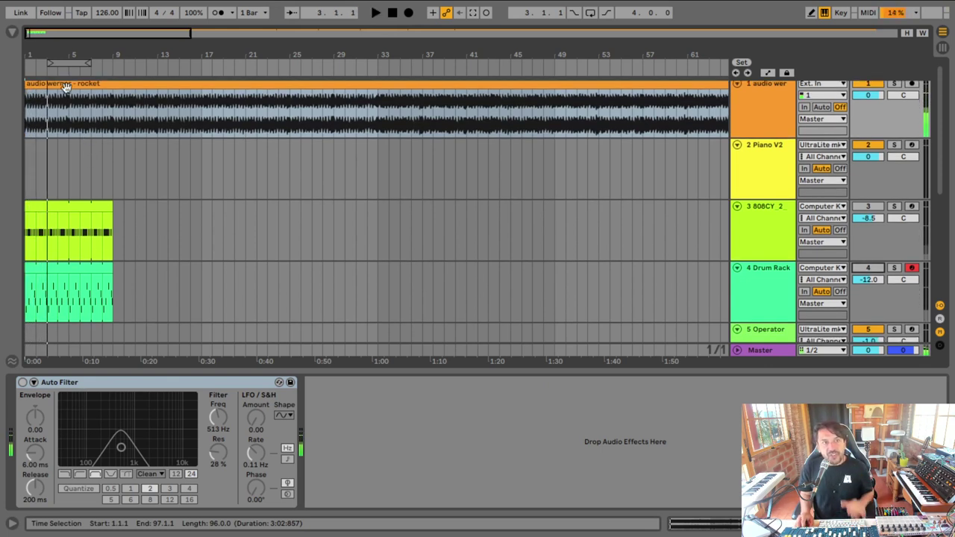
{"action": "left_click_drag", "start_coordinate": [39, 52], "coordinate": [55, 187]}
{"action": "scroll", "coordinate": [55, 49], "scroll_direction": "down", "scroll_amount": 3}
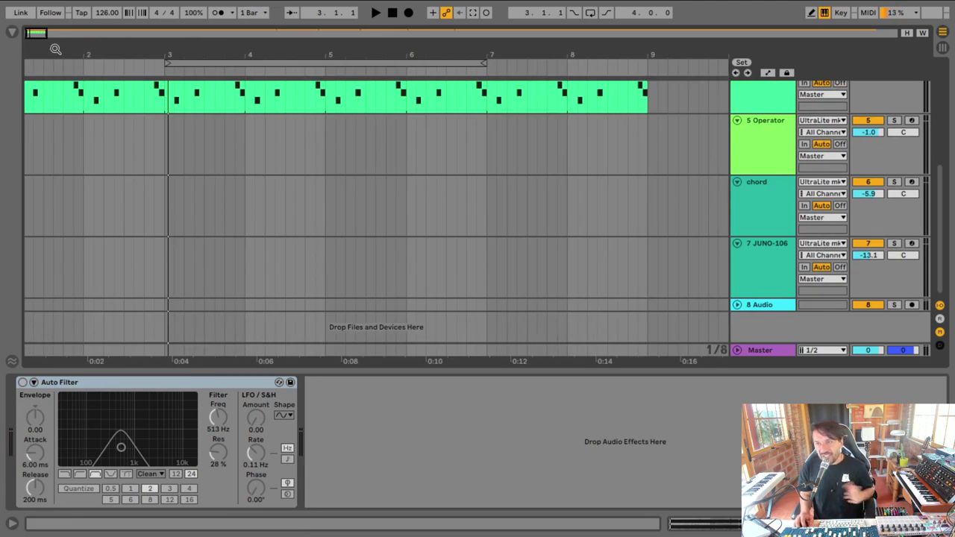
{"action": "left_click", "coordinate": [762, 185]}
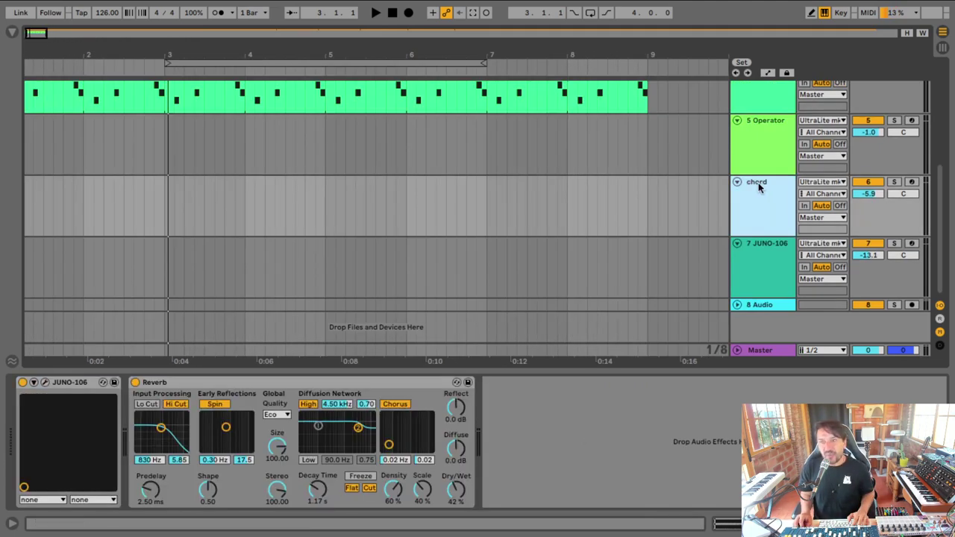
{"action": "left_click", "coordinate": [85, 186]}
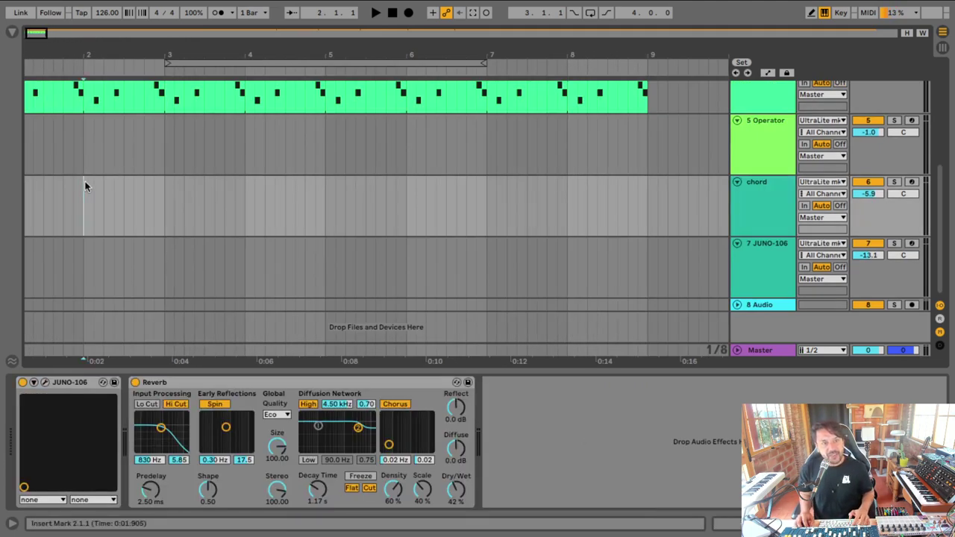
{"action": "left_click", "coordinate": [911, 244]}
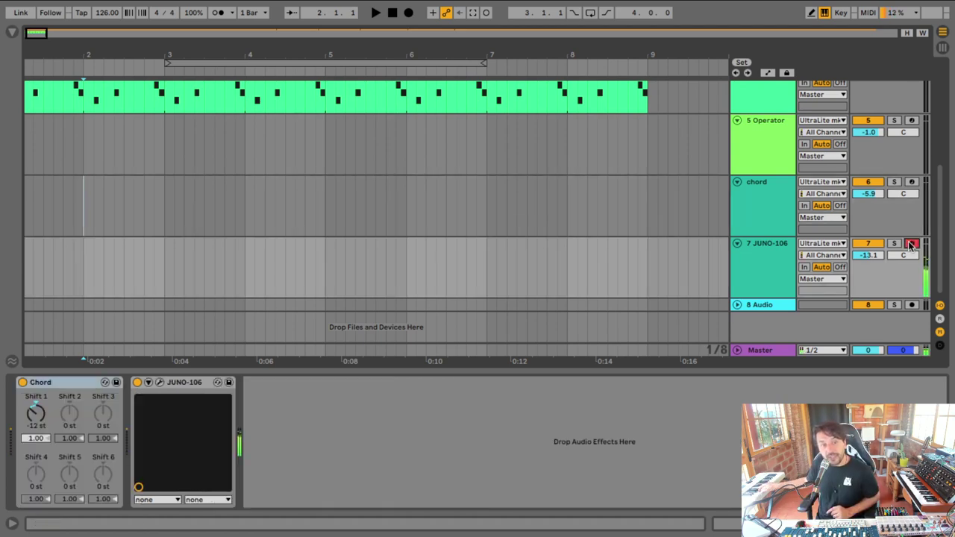
Step: Open the JUNO-106 plug-in, raise its ENV-1 attack, move its window clear of the tracks, and set the chord track's insert mark to 1.1.1
{"action": "left_click", "coordinate": [159, 382]}
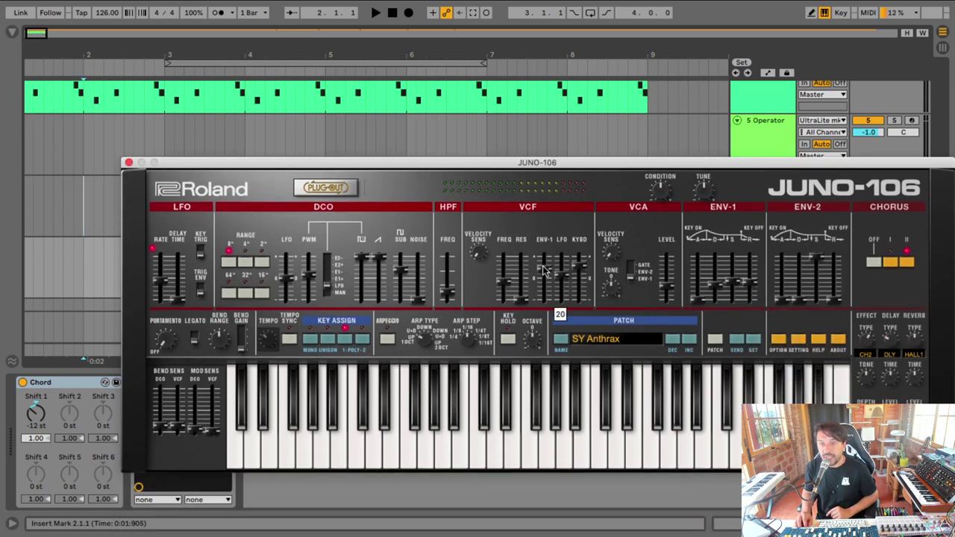
{"action": "left_click_drag", "start_coordinate": [697, 297], "coordinate": [697, 271]}
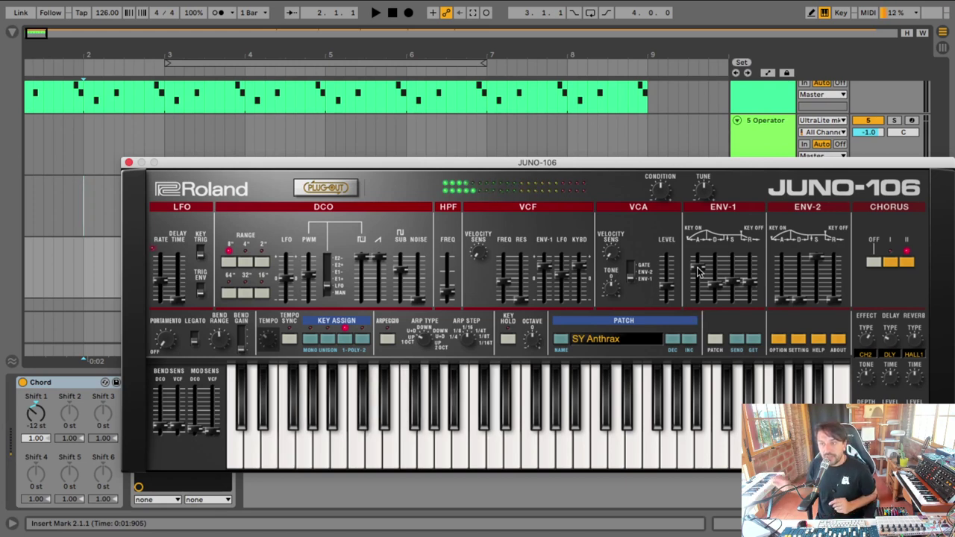
{"action": "left_click_drag", "start_coordinate": [472, 161], "coordinate": [520, 371]}
{"action": "left_click", "coordinate": [24, 192]}
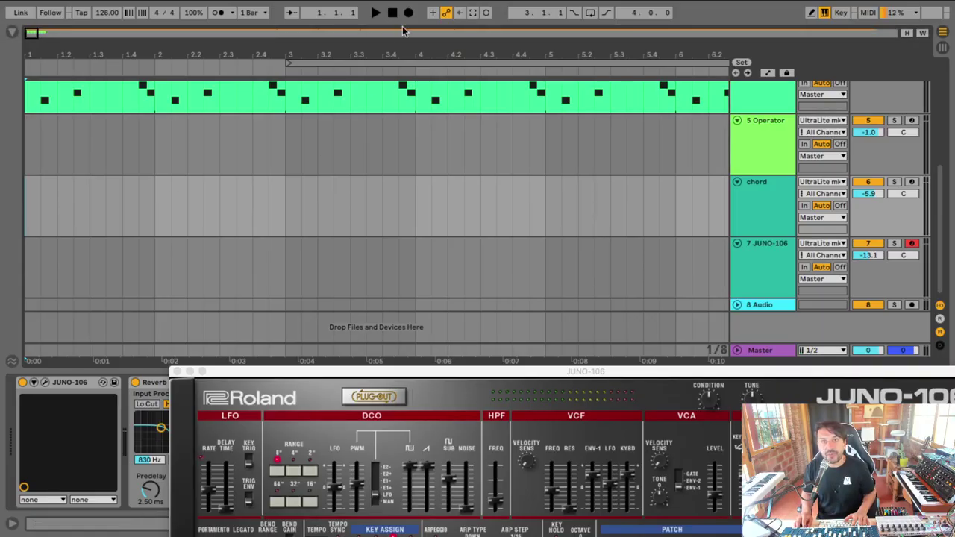
Step: Record a chord clip on the JUNO-106 track from 1.1.1, raise the synth's VCF resonance slightly and set the VCF frequency to 71
{"action": "left_click", "coordinate": [409, 13]}
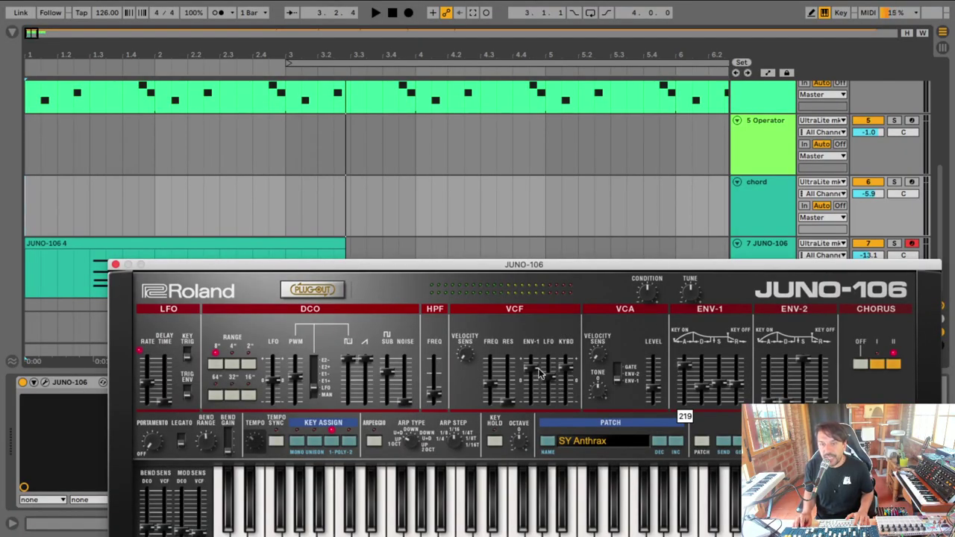
{"action": "mouse_move", "coordinate": [533, 369]}
{"action": "left_click_drag", "start_coordinate": [508, 402], "coordinate": [510, 396]}
{"action": "mouse_move", "coordinate": [491, 383]}
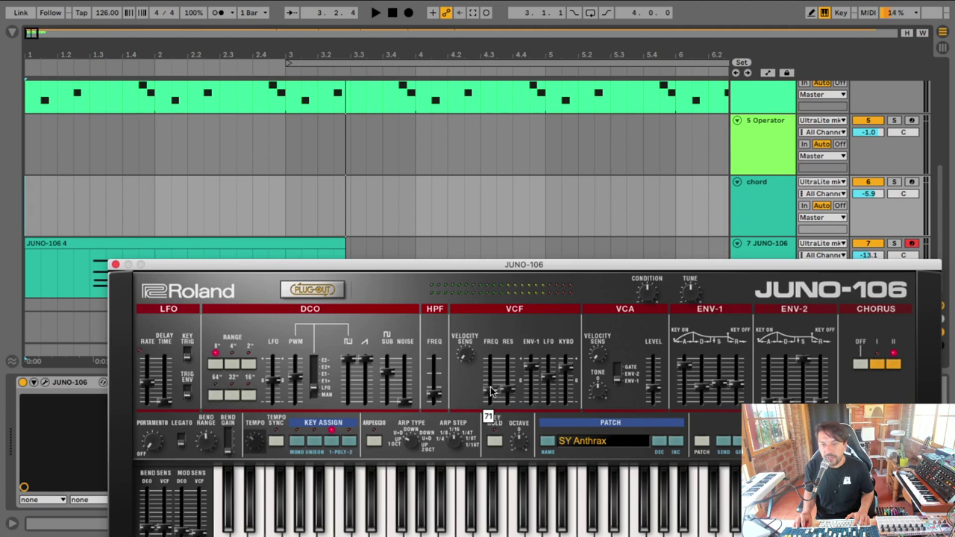
Step: Set the JUNO-106's LFO rate to 5, playing the recorded chord from 1.3.1 before and after the change
{"action": "left_click", "coordinate": [90, 257]}
{"action": "key", "text": "space"}
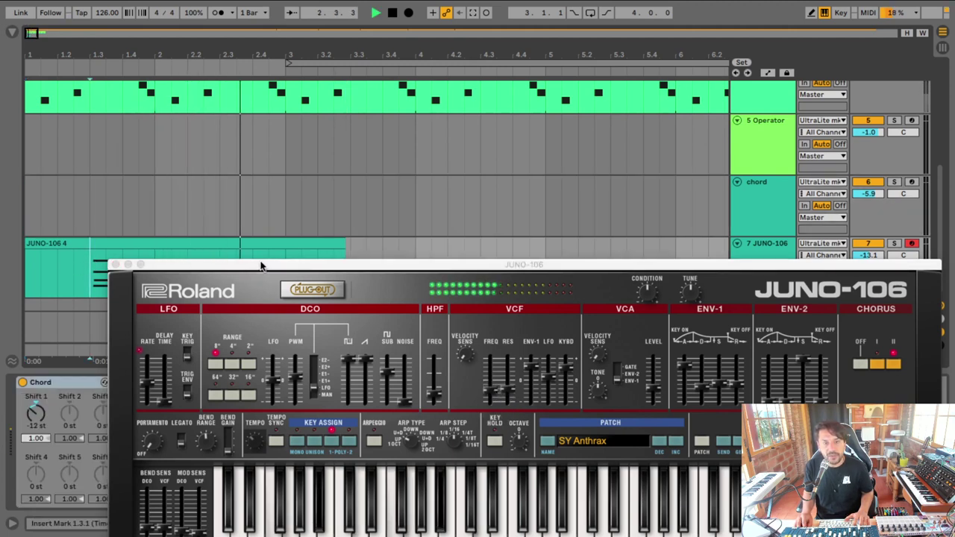
{"action": "key", "text": "space"}
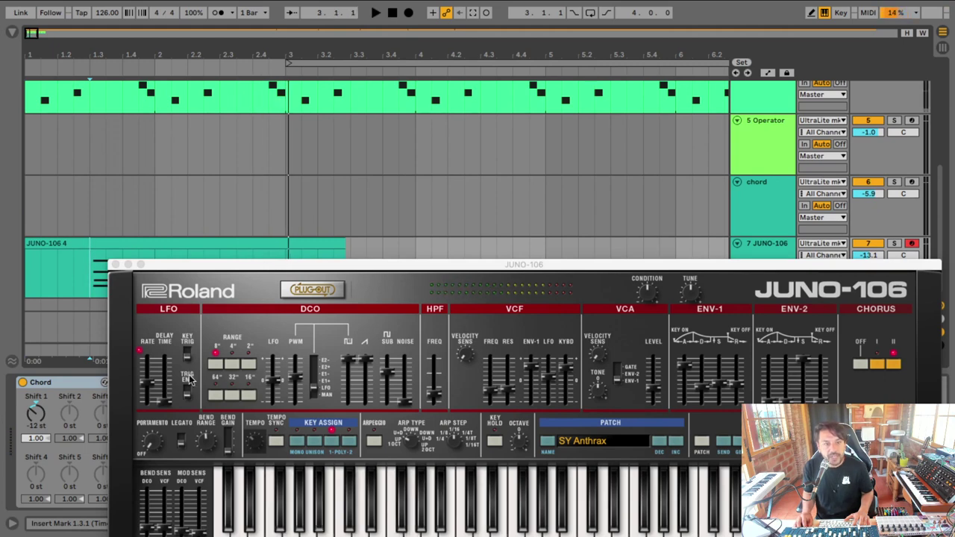
{"action": "left_click_drag", "start_coordinate": [147, 380], "coordinate": [146, 397]}
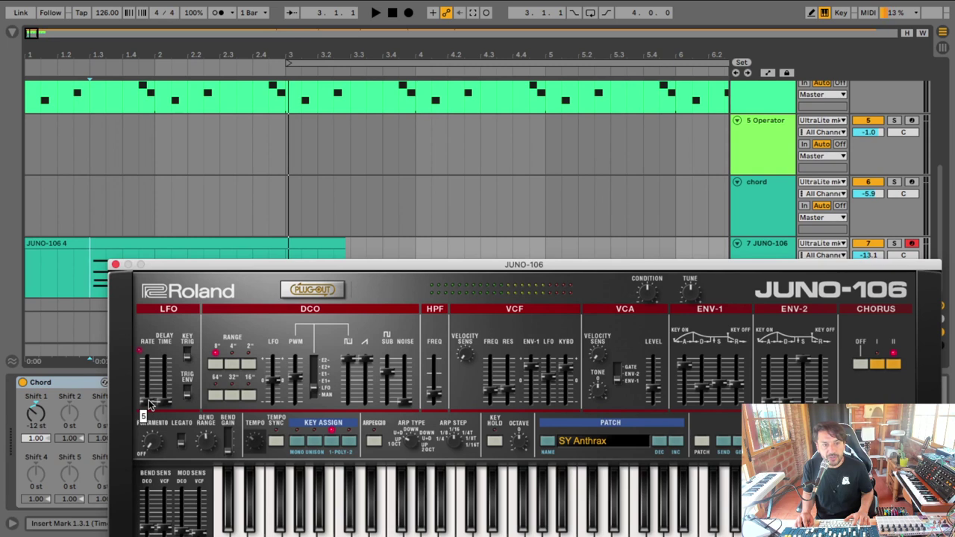
{"action": "key", "text": "space"}
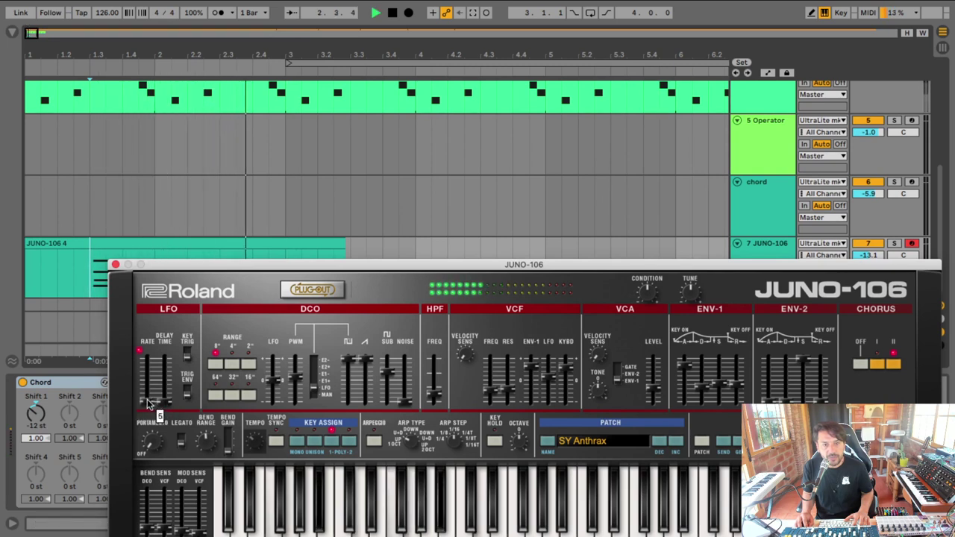
{"action": "key", "text": "space"}
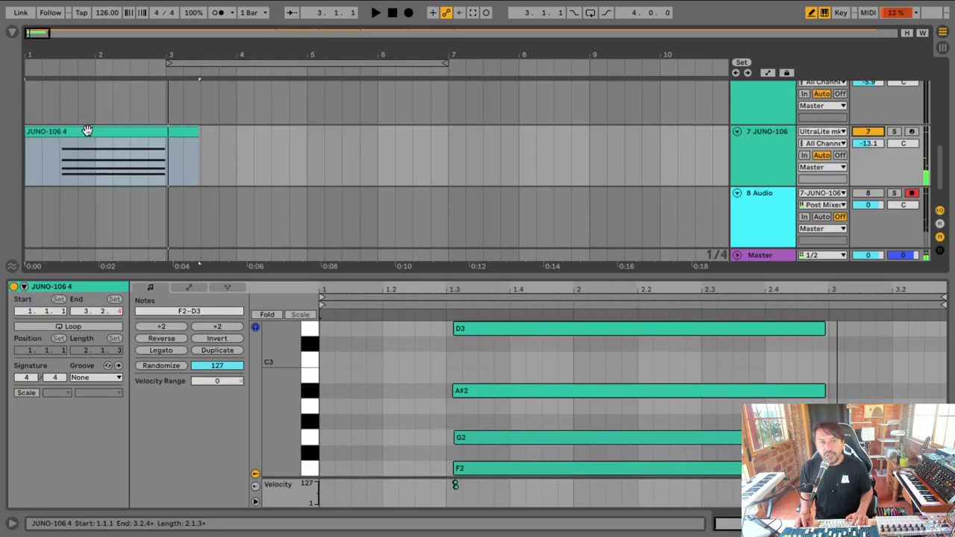
Step: Shift the JUNO-106 chord clip to 1.3.1, trim its start to 2.1.1 and play it
{"action": "left_click", "coordinate": [107, 139]}
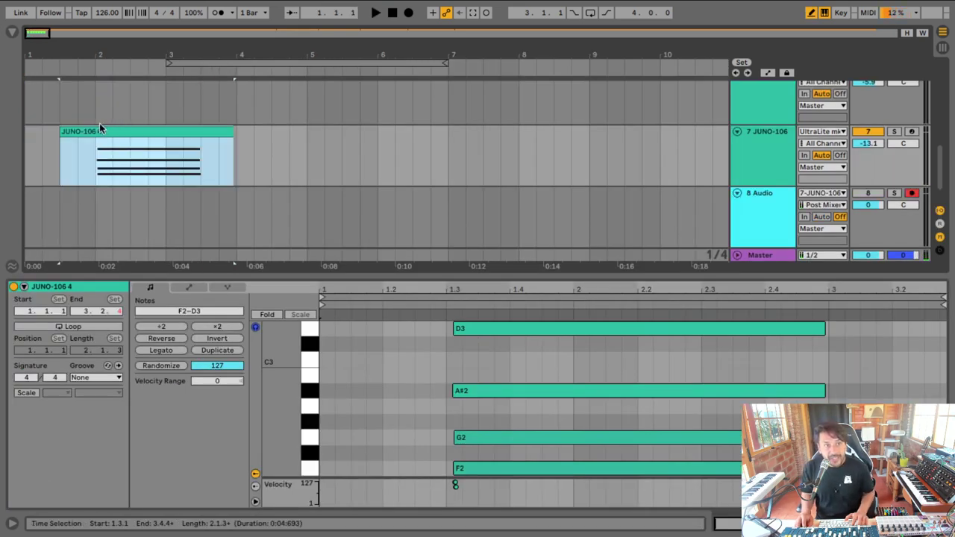
{"action": "left_click_drag", "start_coordinate": [60, 131], "coordinate": [95, 131]}
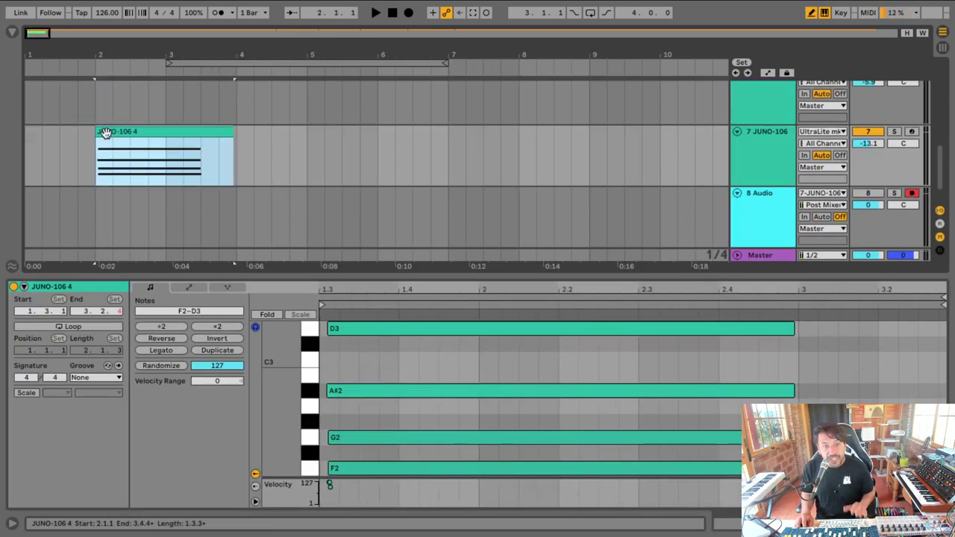
{"action": "key", "text": "space"}
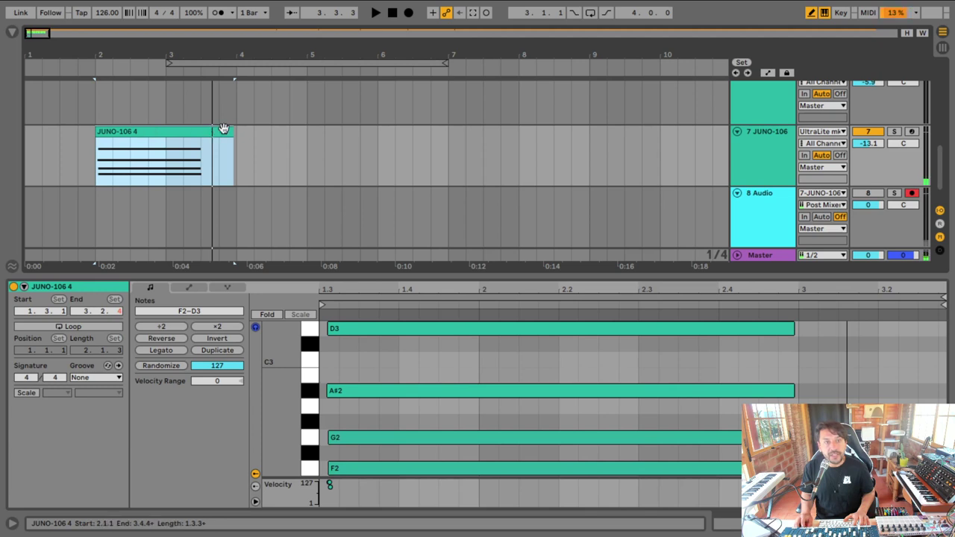
Step: Shorten the JUNO-106 chord clip so it ends at about 2.4.3, playing it to check where the release falls
{"action": "left_click_drag", "start_coordinate": [232, 133], "coordinate": [152, 136]}
{"action": "key", "text": "space"}
{"action": "key", "text": "space"}
{"action": "left_click_drag", "start_coordinate": [147, 130], "coordinate": [157, 131]}
{"action": "key", "text": "space"}
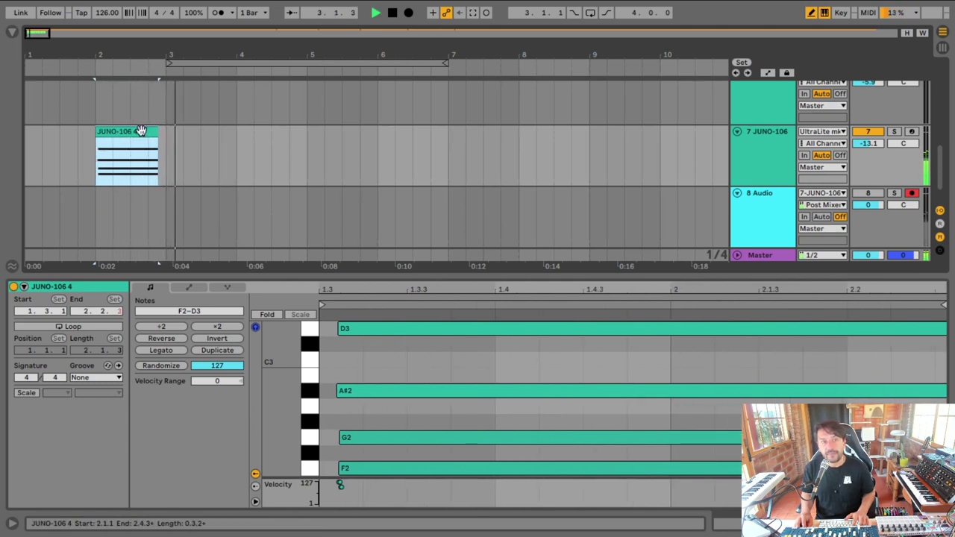
{"action": "key", "text": "space"}
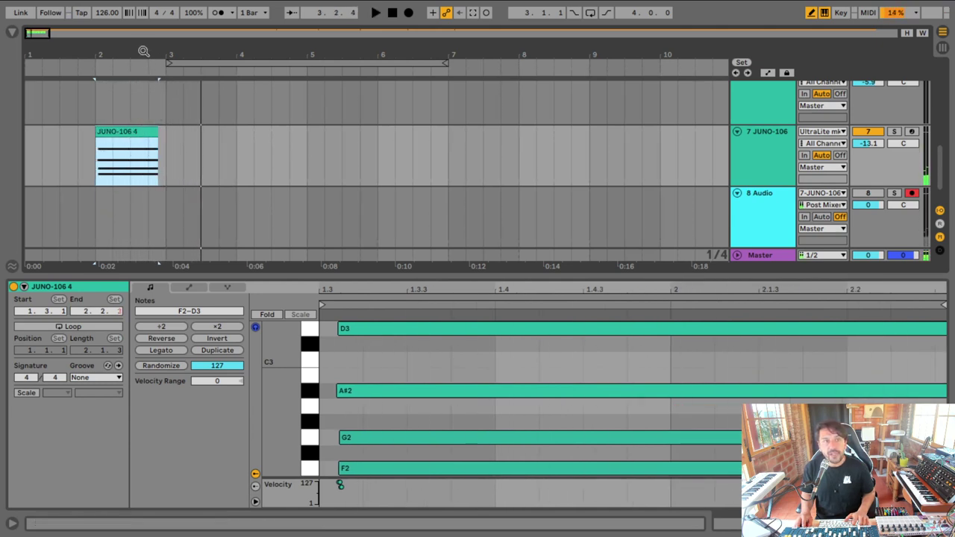
Step: Record the JUNO-106 output as audio on the 8 Audio track from 2.1.1, and trim the recorded clip's end to 3.1.1
{"action": "left_click", "coordinate": [95, 211]}
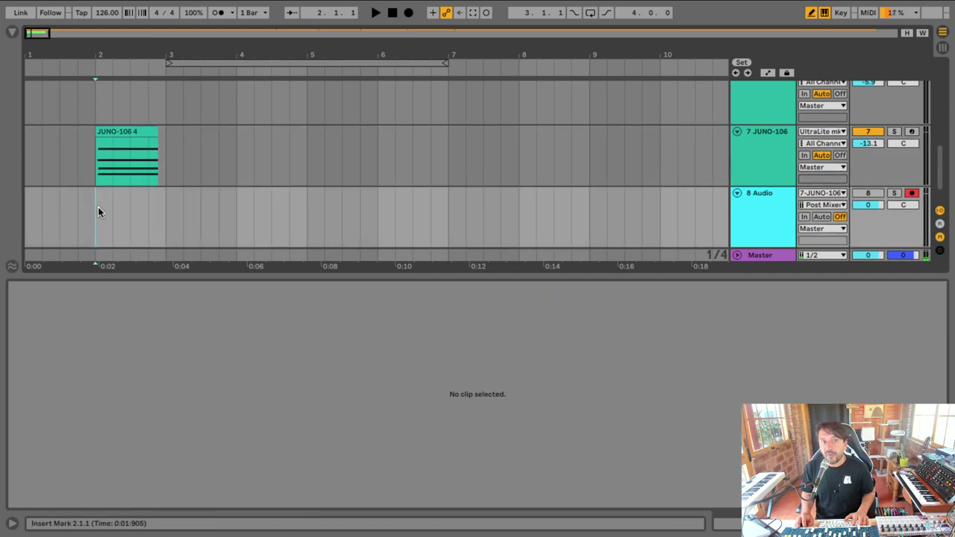
{"action": "left_click", "coordinate": [408, 14]}
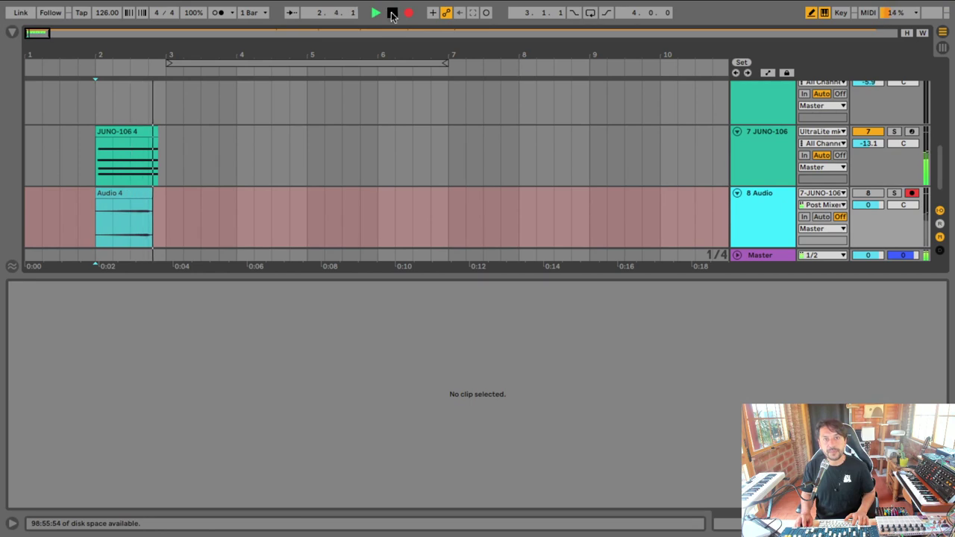
{"action": "left_click", "coordinate": [392, 12]}
{"action": "left_click", "coordinate": [377, 13]}
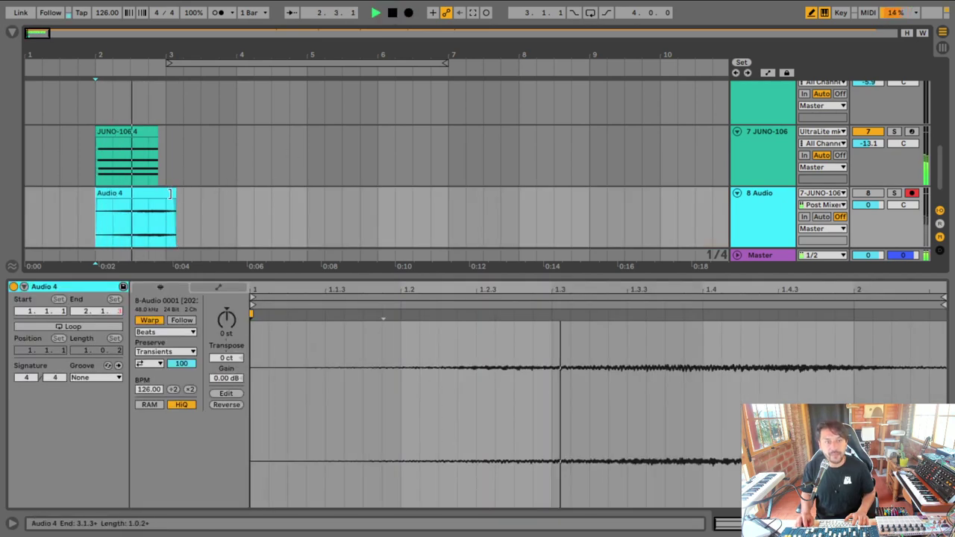
{"action": "key", "text": "space"}
{"action": "left_click_drag", "start_coordinate": [175, 198], "coordinate": [166, 195]}
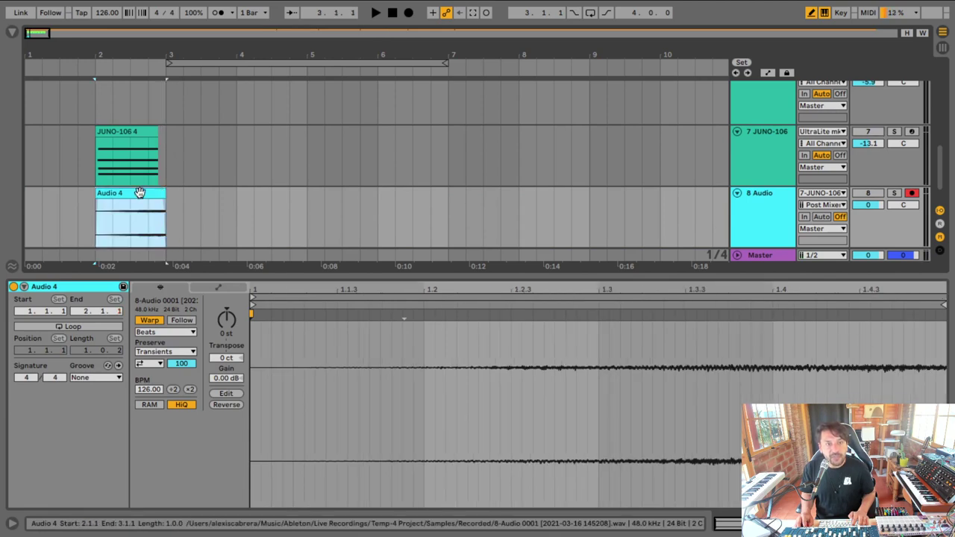
Step: Open the recorded audio clip's waveform and set its editor grid to a fixed 1/16
{"action": "double_click", "coordinate": [140, 194]}
{"action": "right_click", "coordinate": [305, 370]}
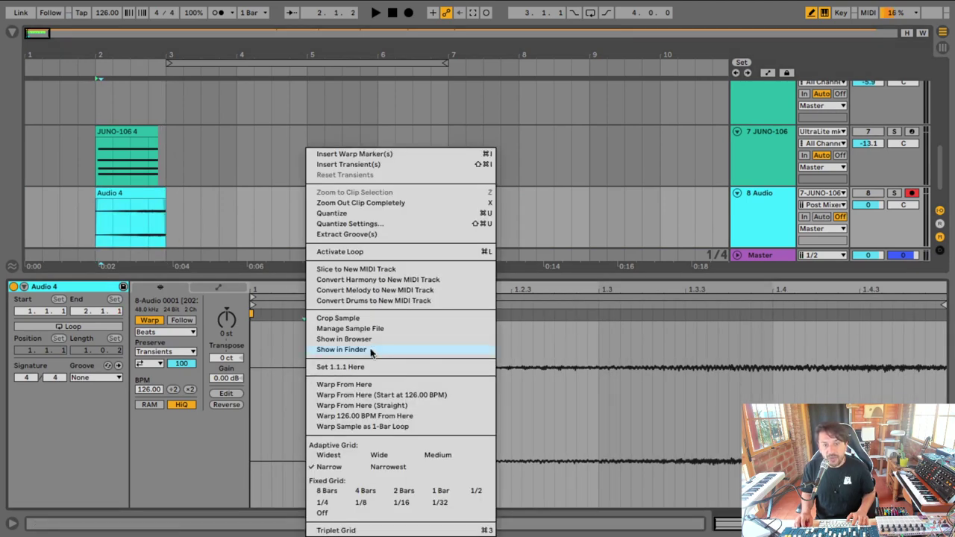
{"action": "left_click", "coordinate": [405, 509]}
{"action": "right_click", "coordinate": [406, 450]}
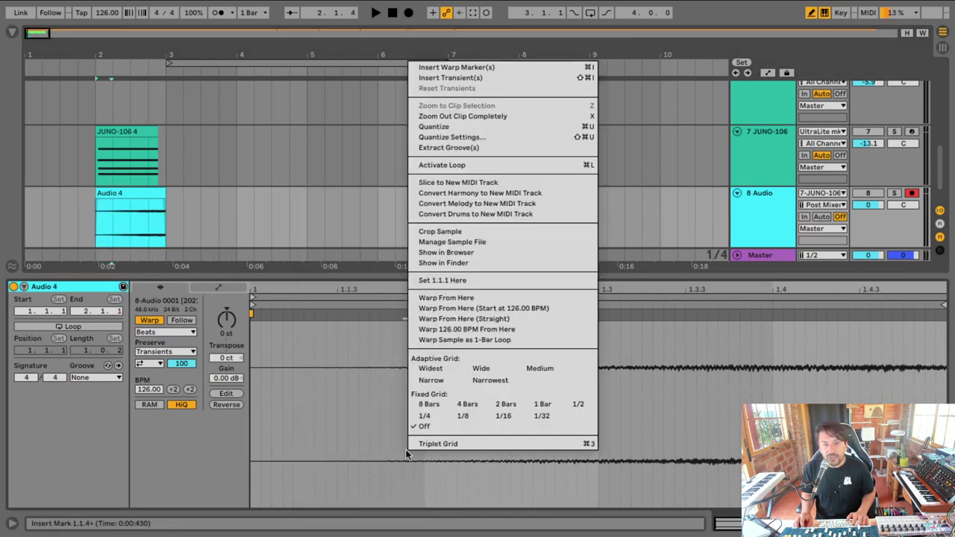
{"action": "left_click", "coordinate": [503, 416]}
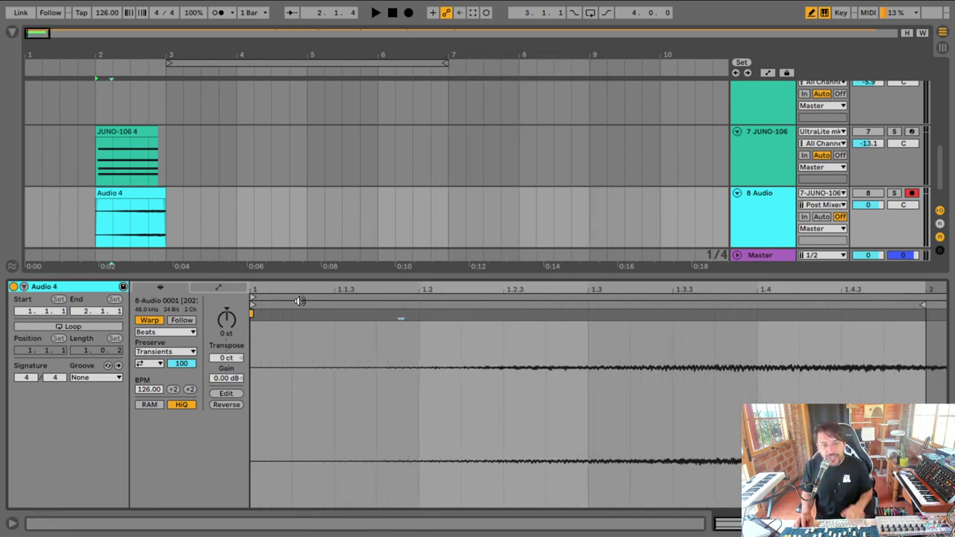
Step: Draw cuts to zero in the audio clip's gain envelope at 1.1.1, 1.2.1, 1.3.1, 1.4.2 and 1.4.4, and play the result
{"action": "left_click", "coordinate": [217, 287]}
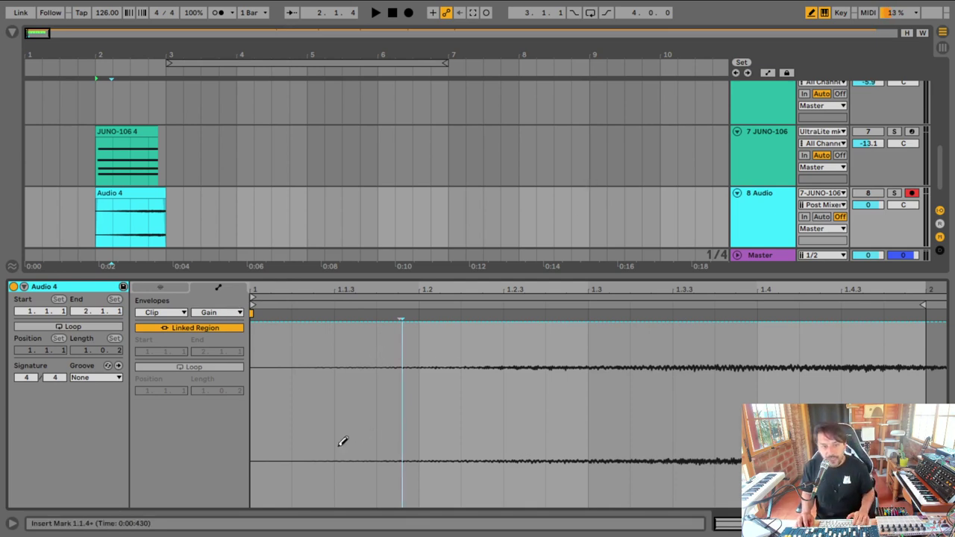
{"action": "left_click_drag", "start_coordinate": [279, 480], "coordinate": [279, 510]}
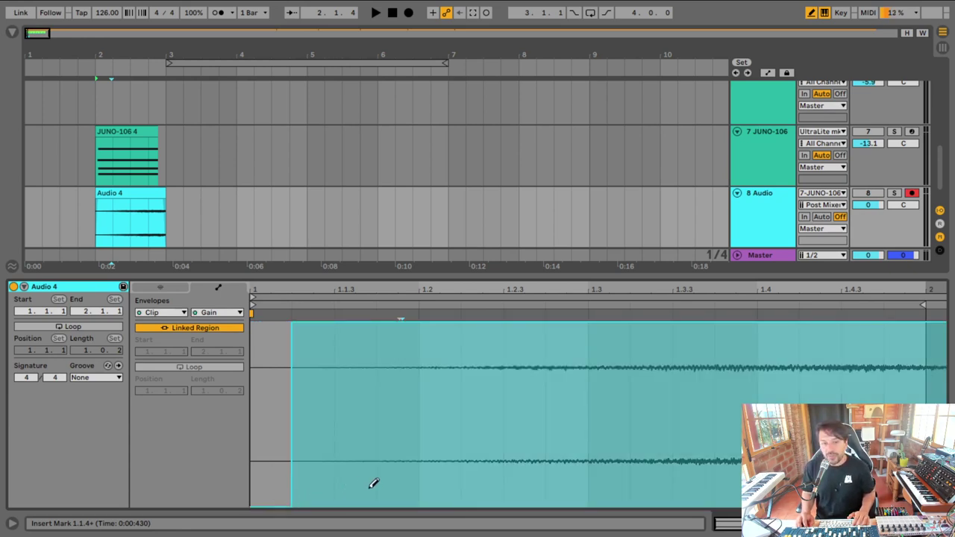
{"action": "left_click_drag", "start_coordinate": [414, 477], "coordinate": [445, 491]}
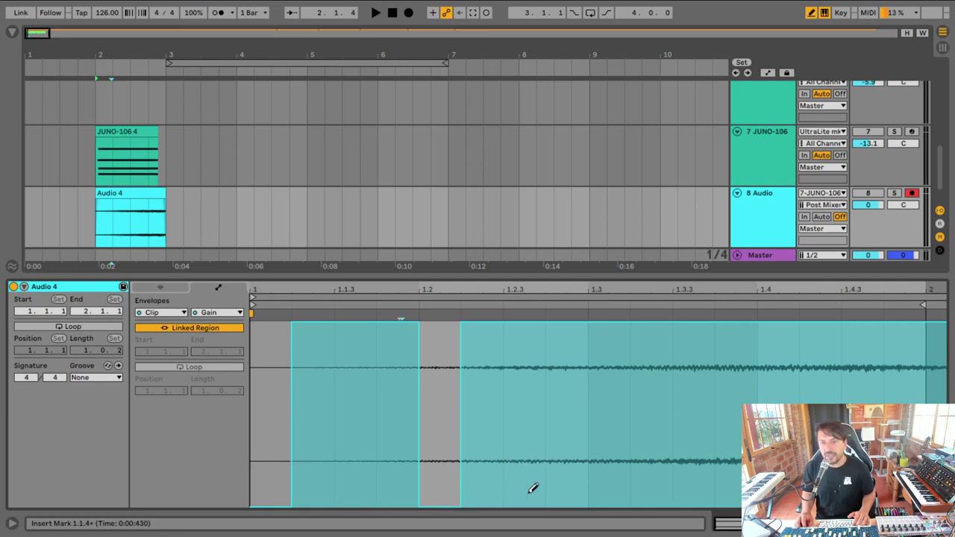
{"action": "left_click_drag", "start_coordinate": [601, 494], "coordinate": [613, 520]}
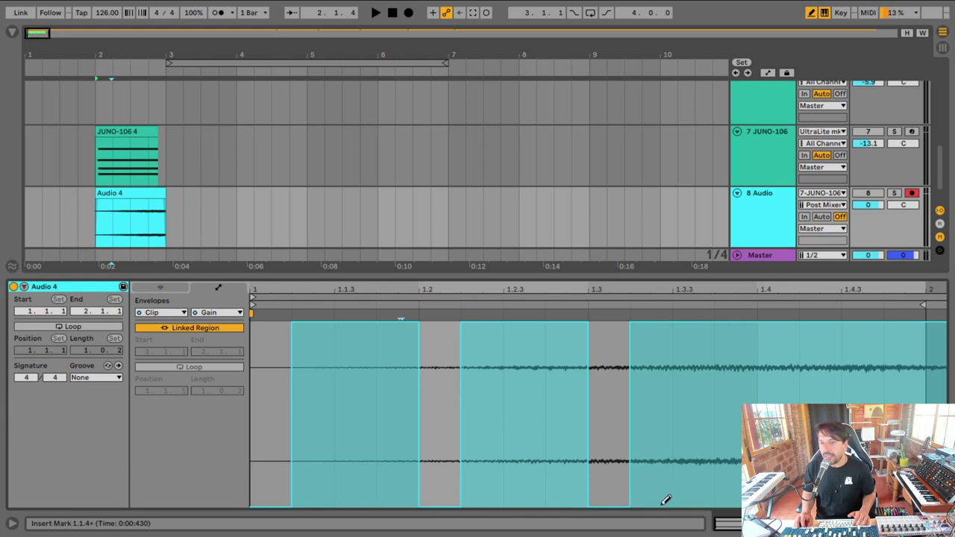
{"action": "left_click", "coordinate": [819, 504]}
{"action": "left_click", "coordinate": [904, 505]}
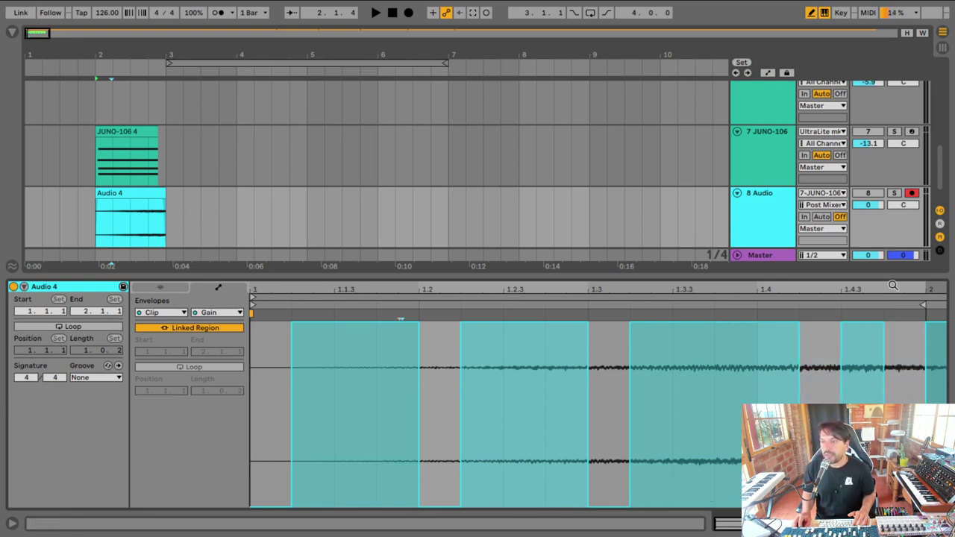
{"action": "left_click_drag", "start_coordinate": [891, 285], "coordinate": [823, 285]}
{"action": "key", "text": "space"}
{"action": "key", "text": "space"}
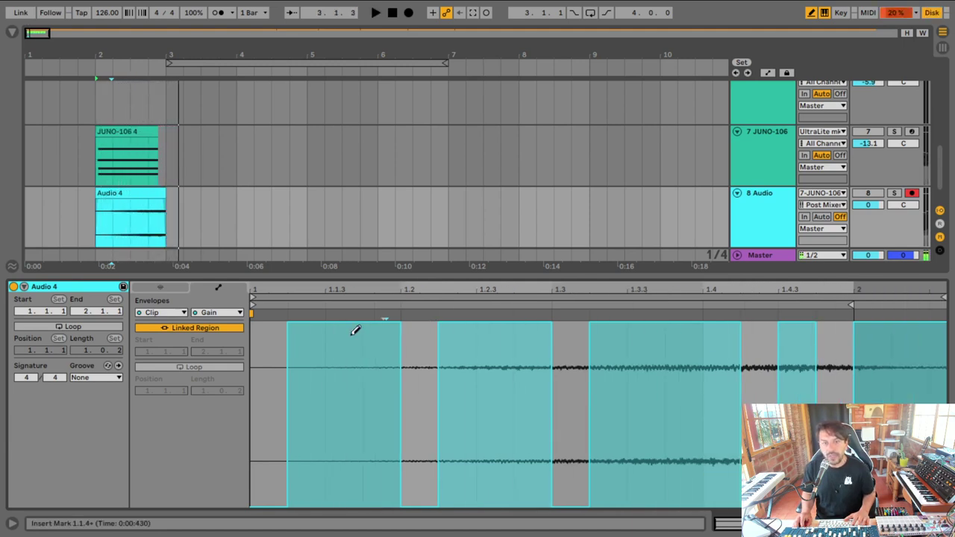
Step: Activate the 8 Audio track and set the clip's envelope grid to a fixed 1/32
{"action": "left_click", "coordinate": [867, 194]}
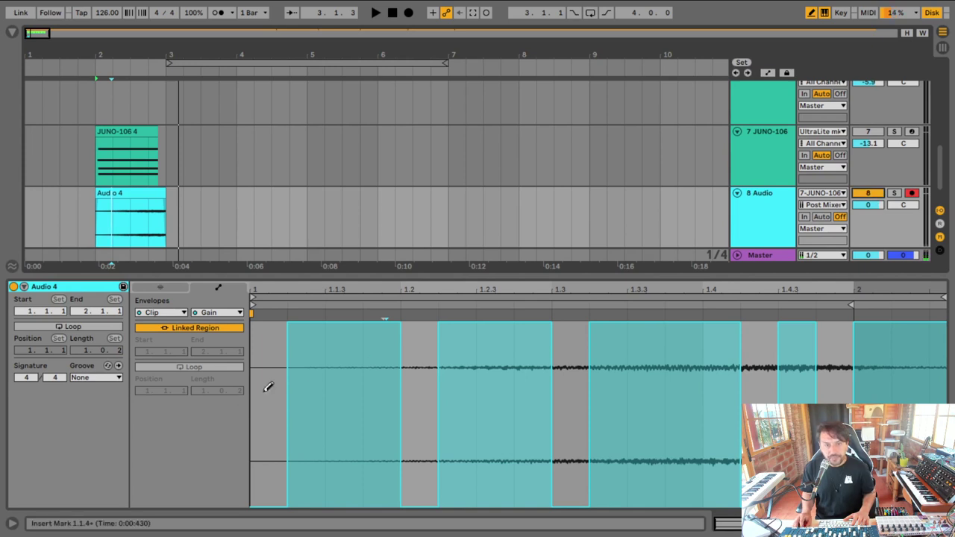
{"action": "right_click", "coordinate": [330, 350]}
{"action": "left_click", "coordinate": [464, 278]}
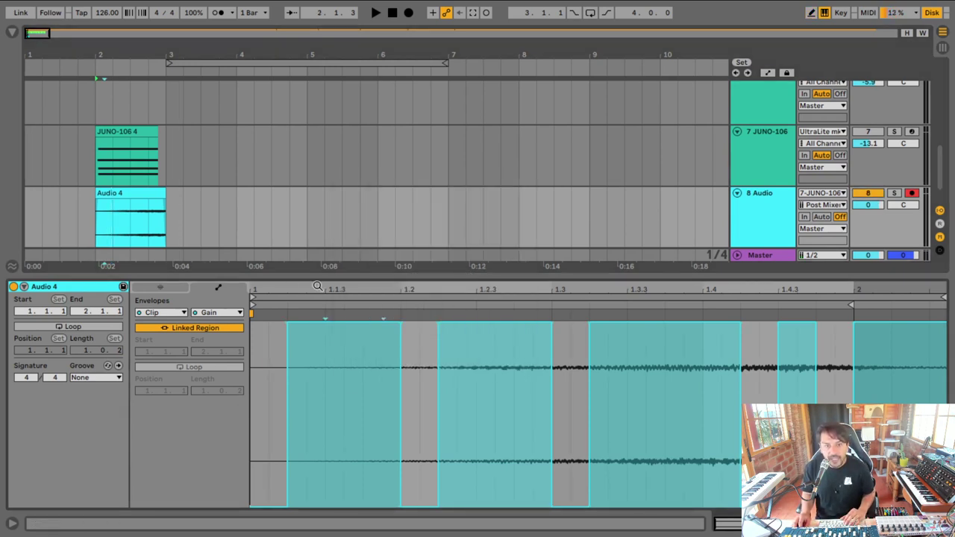
Step: Draw gain dips to about 32.5% on alternate 1/32 steps within the audible sections of the audio clip's envelope, and play the clip
{"action": "left_click", "coordinate": [317, 329]}
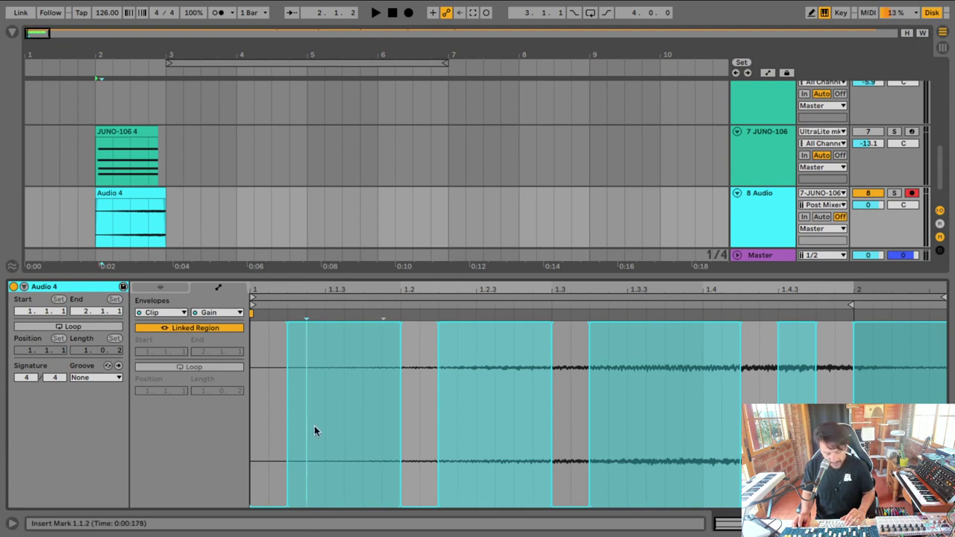
{"action": "key", "text": "b"}
{"action": "left_click_drag", "start_coordinate": [319, 431], "coordinate": [324, 441]}
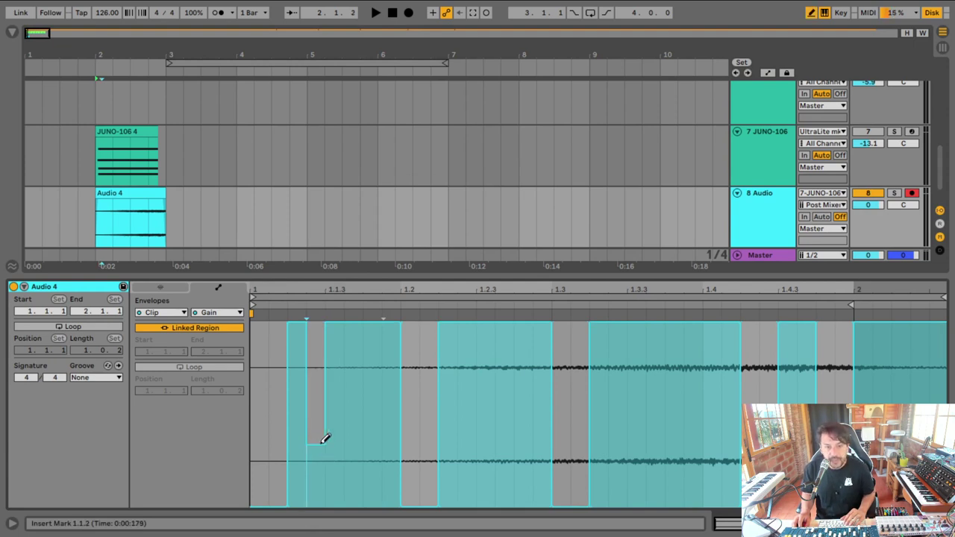
{"action": "left_click", "coordinate": [359, 442]}
{"action": "left_click", "coordinate": [393, 440]}
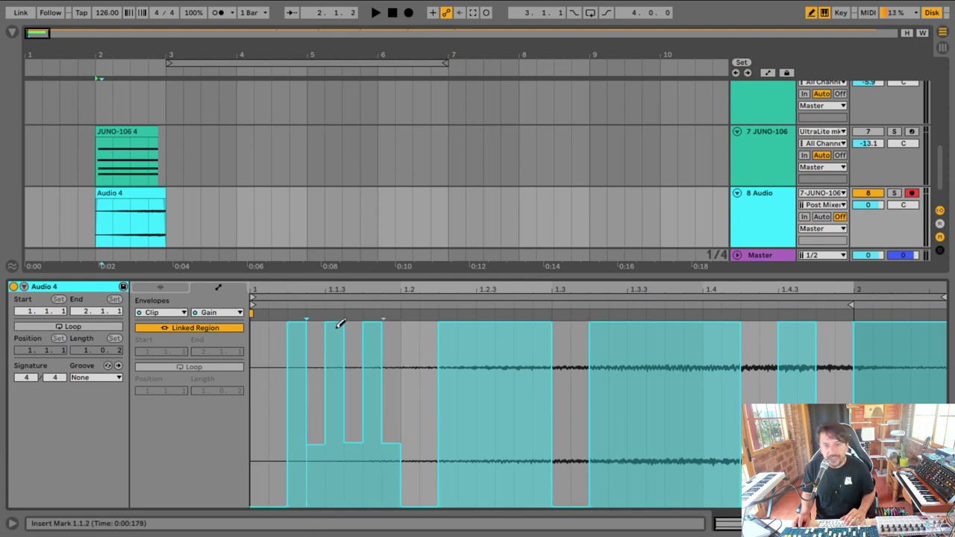
{"action": "left_click", "coordinate": [469, 441]}
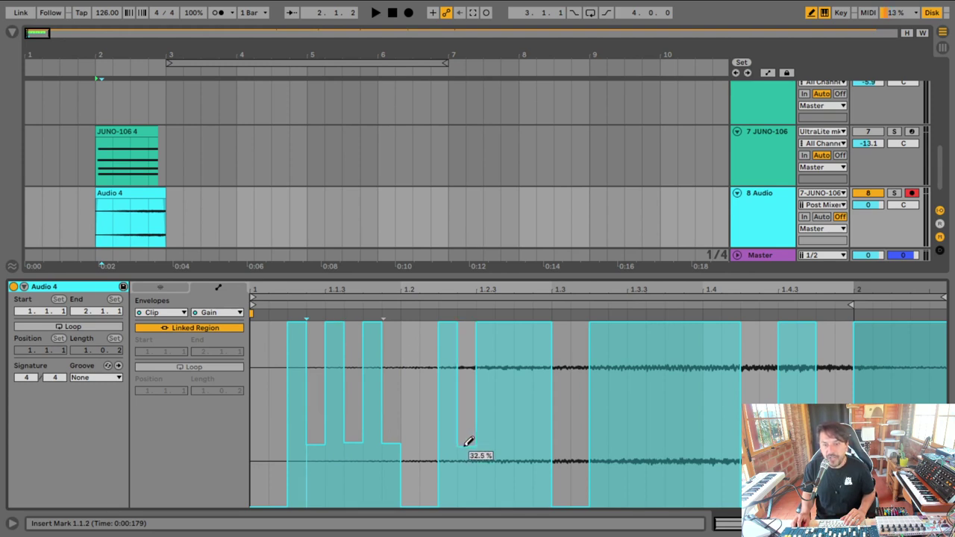
{"action": "left_click", "coordinate": [506, 441]}
{"action": "left_click", "coordinate": [544, 441]}
{"action": "left_click", "coordinate": [619, 441]}
{"action": "left_click", "coordinate": [657, 441]}
{"action": "left_click", "coordinate": [695, 441]}
{"action": "left_click", "coordinate": [731, 441]}
{"action": "left_click", "coordinate": [807, 441]}
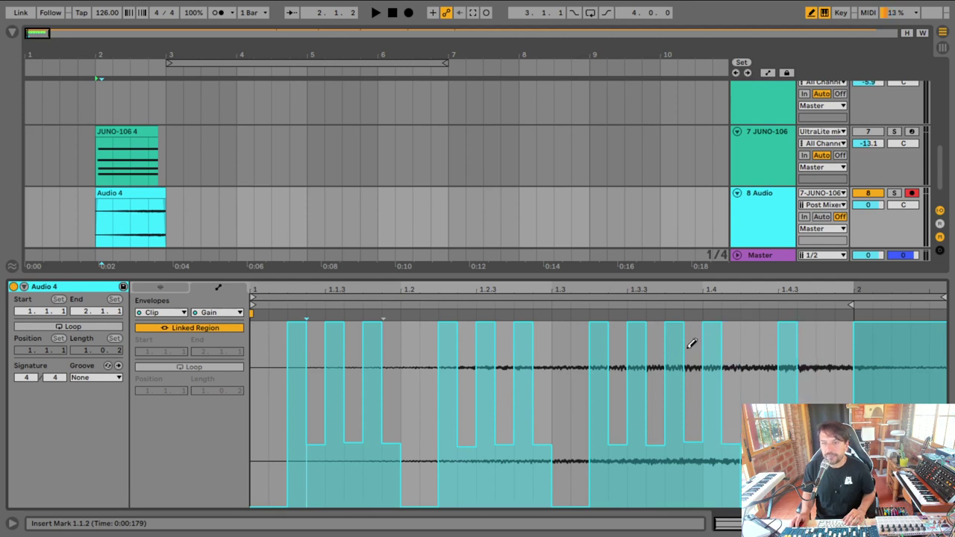
{"action": "key", "text": "space"}
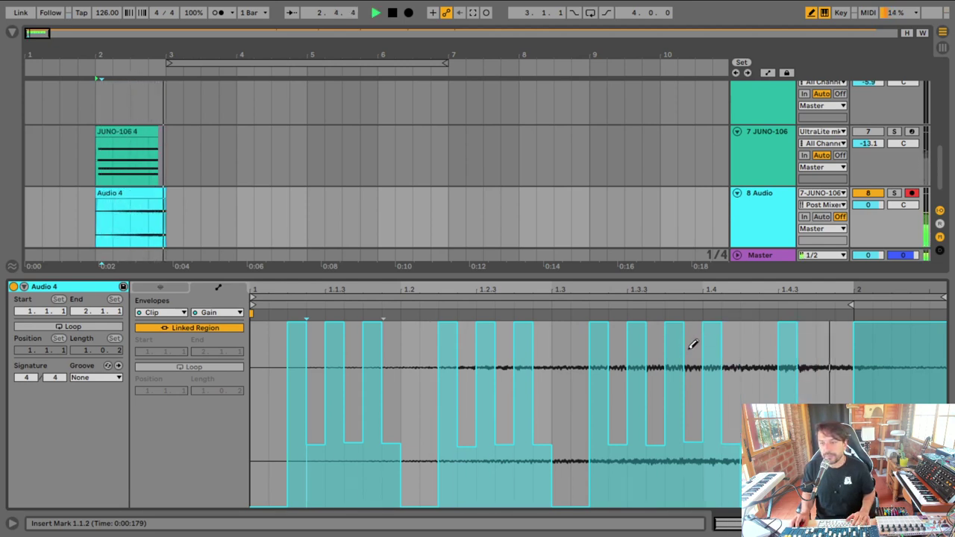
{"action": "key", "text": "space"}
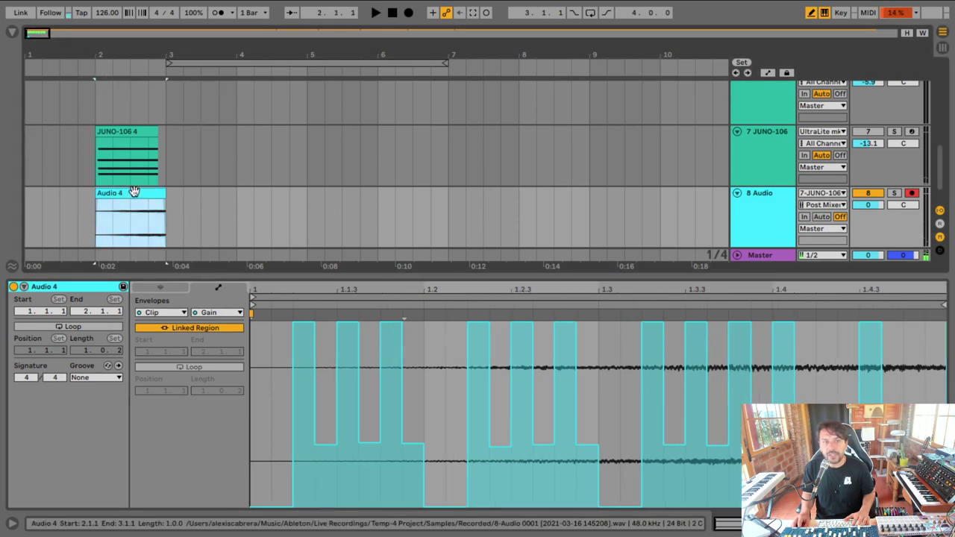
Step: Set the recorded audio clip's gain to 6.31 dB and play the clip
{"action": "left_click", "coordinate": [132, 192]}
{"action": "left_click", "coordinate": [109, 365]}
{"action": "key", "text": "space"}
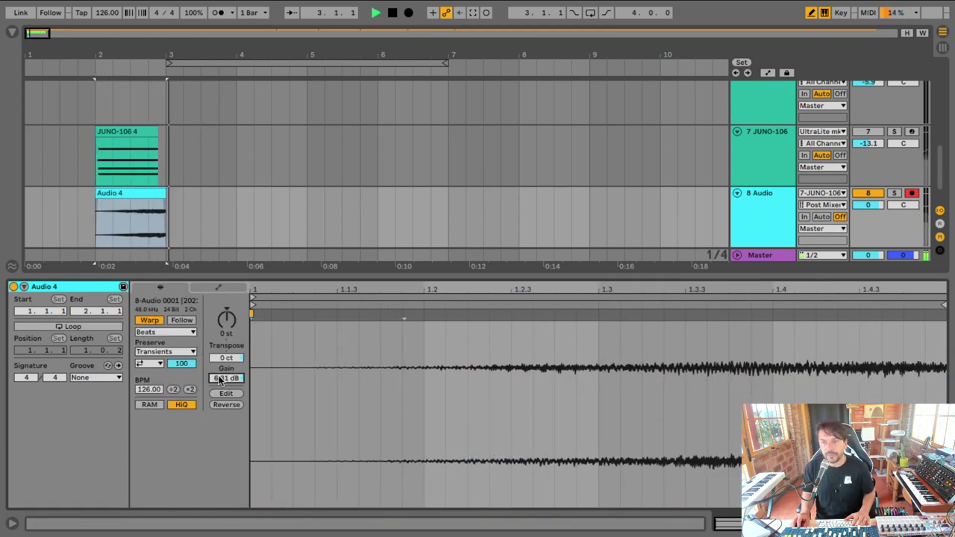
Step: Show the browser without the Groove Pool and add ValhallaDelay from Favorites to the 8 Audio track
{"action": "left_click", "coordinate": [12, 33]}
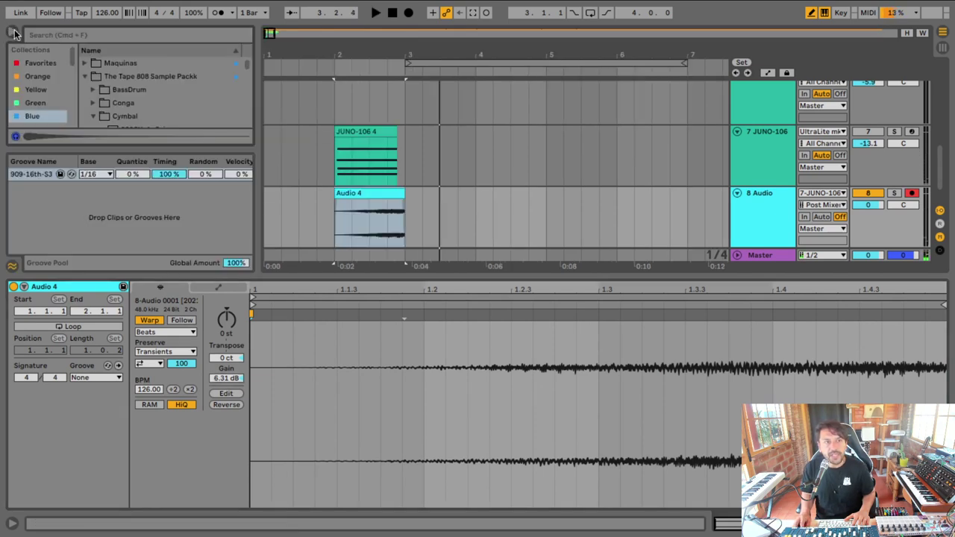
{"action": "left_click", "coordinate": [12, 267]}
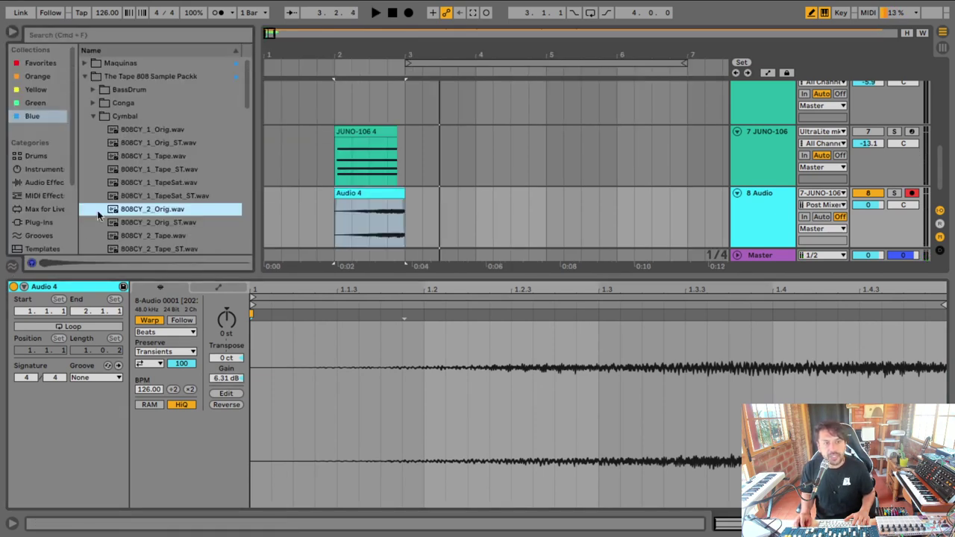
{"action": "scroll", "coordinate": [46, 194], "scroll_direction": "down", "scroll_amount": 1}
{"action": "left_click", "coordinate": [45, 56]}
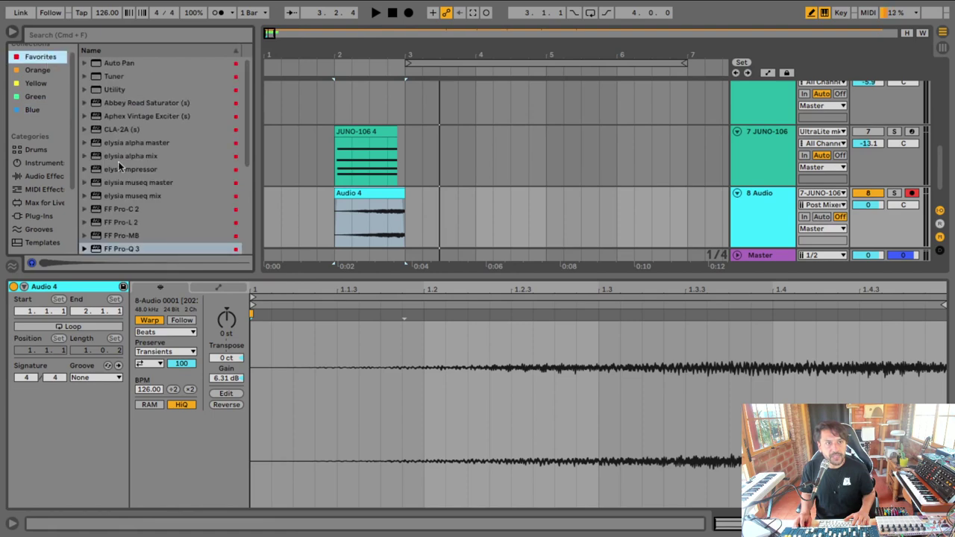
{"action": "scroll", "coordinate": [125, 234], "scroll_direction": "down", "scroll_amount": 5}
{"action": "left_click_drag", "start_coordinate": [139, 205], "coordinate": [456, 239]}
Step: Set the delay to Dual style, with the left time synced to a 1/16 note and the right to dotted 1/16
{"action": "left_click_drag", "start_coordinate": [259, 422], "coordinate": [259, 412]}
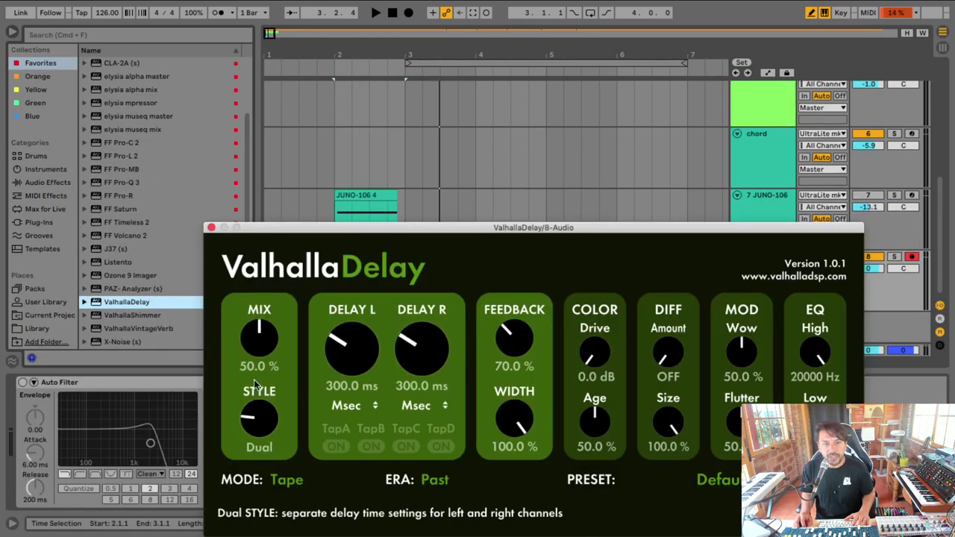
{"action": "left_click", "coordinate": [357, 406]}
{"action": "left_click", "coordinate": [363, 433]}
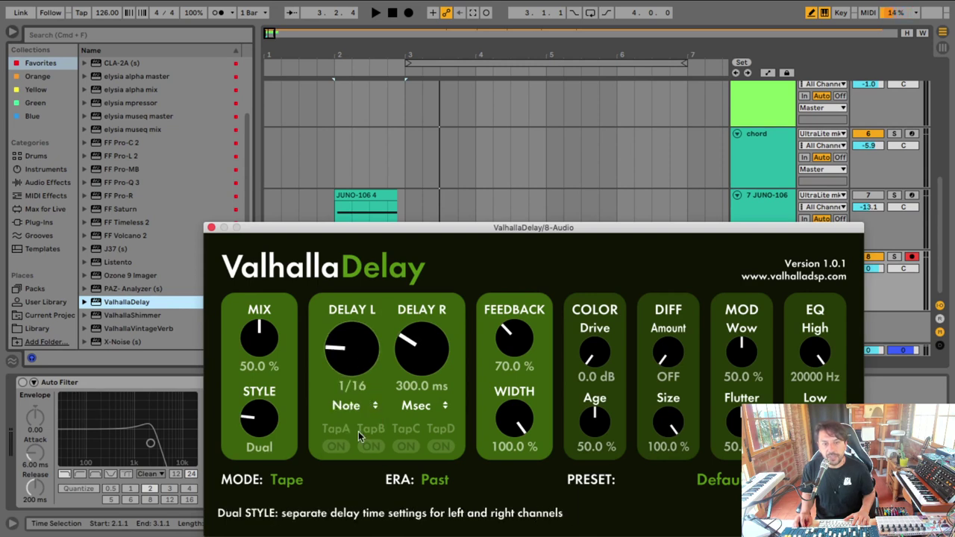
{"action": "left_click", "coordinate": [416, 406]}
{"action": "left_click", "coordinate": [423, 448]}
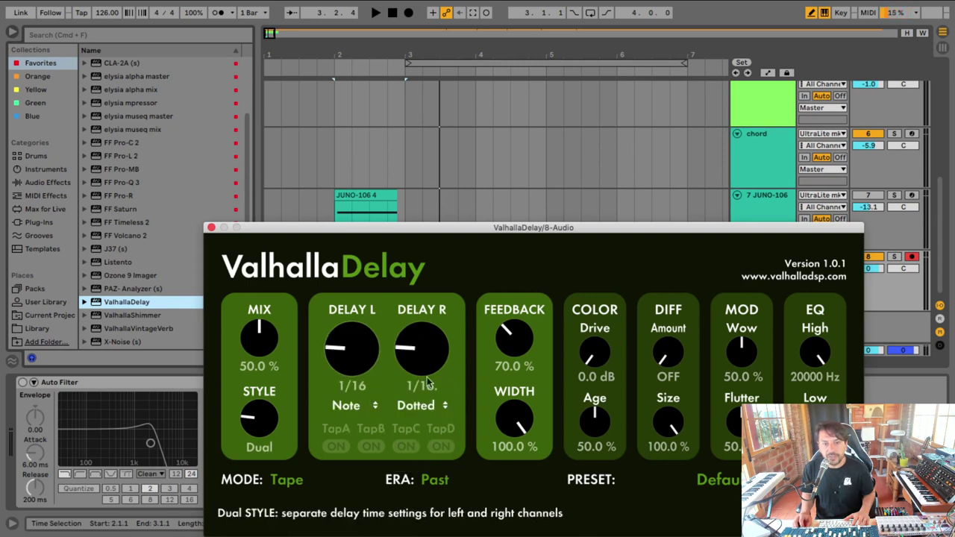
Step: Set the right delay to dotted 1/8, the width to 17.4% and the high EQ to 12280 Hz, and play the result
{"action": "left_click_drag", "start_coordinate": [518, 414], "coordinate": [514, 479]}
{"action": "left_click_drag", "start_coordinate": [814, 354], "coordinate": [815, 395]}
{"action": "key", "text": "space"}
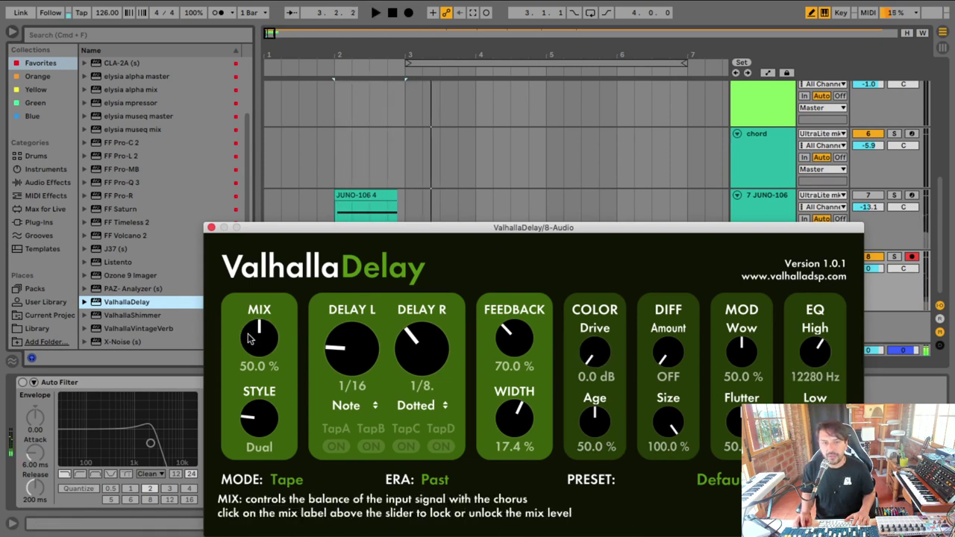
Step: Set the delay's mix to 31.8%, left time to 1/8 and right time to dotted 1/8, play it, and close the plug-in and browser
{"action": "mouse_move", "coordinate": [259, 338]}
{"action": "left_mouse_down"}
{"action": "mouse_move", "coordinate": [266, 367]}
{"action": "mouse_move", "coordinate": [262, 355]}
{"action": "left_mouse_up"}
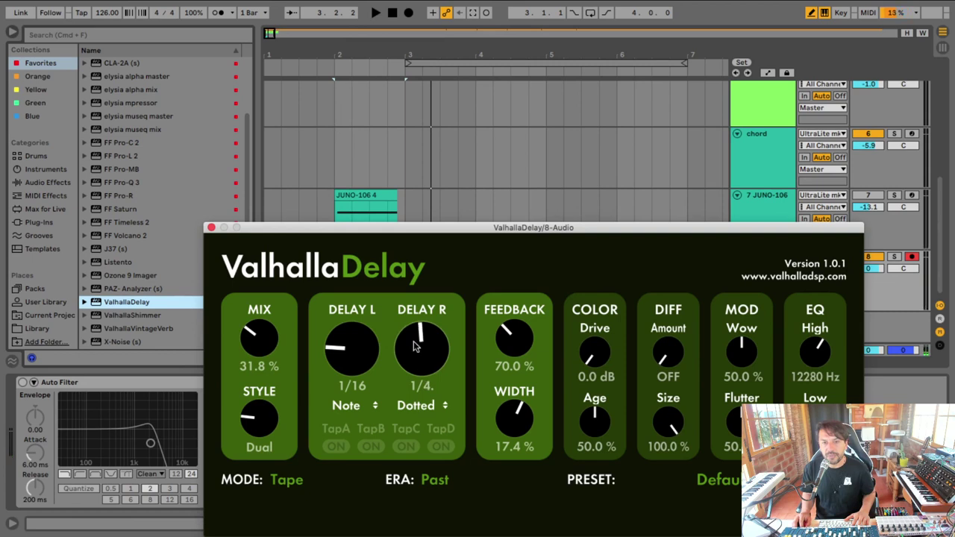
{"action": "left_click_drag", "start_coordinate": [355, 341], "coordinate": [356, 328]}
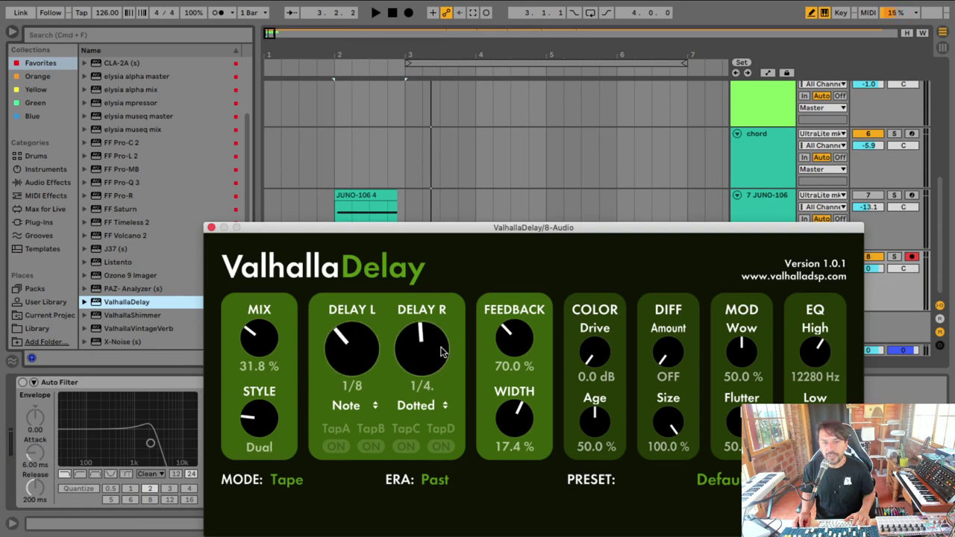
{"action": "key", "text": "space"}
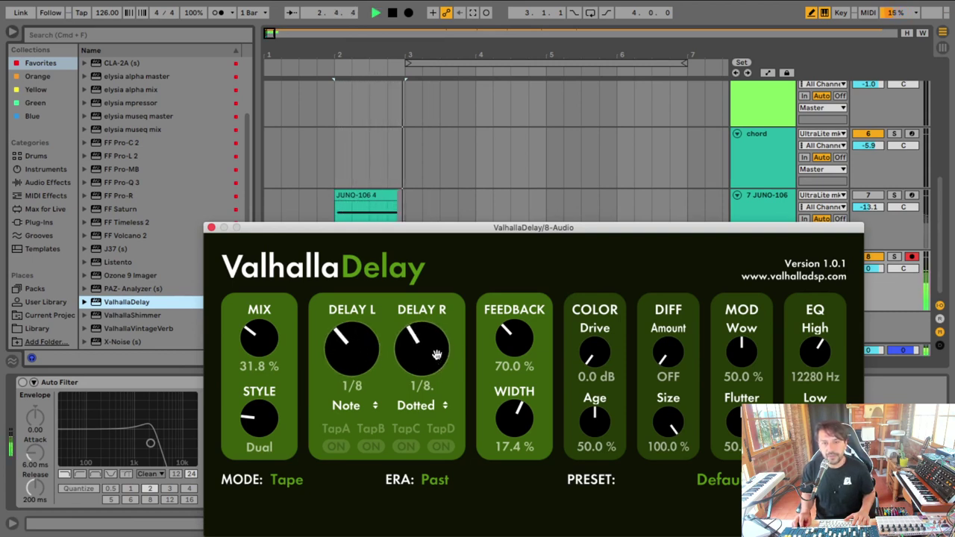
{"action": "left_click", "coordinate": [211, 227]}
{"action": "key", "text": "super+alt+b"}
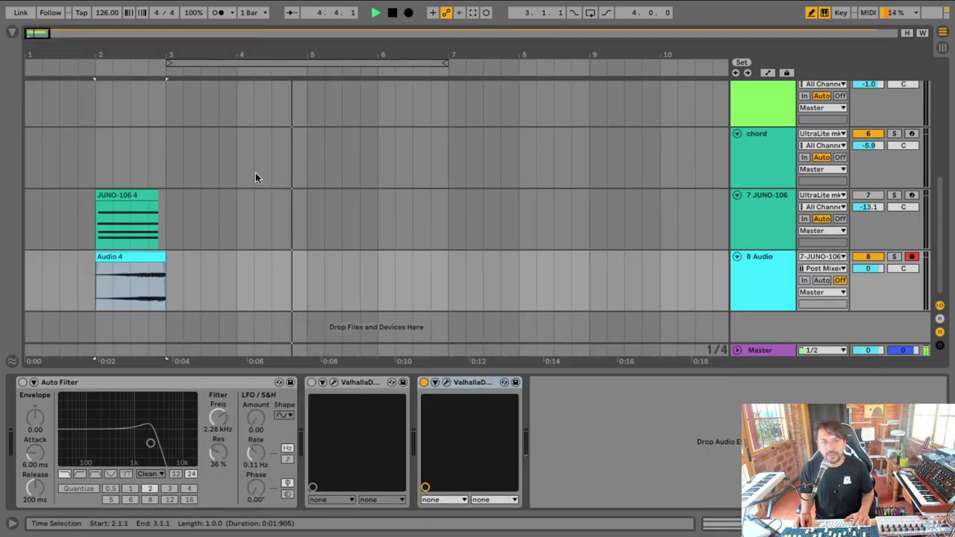
{"action": "key", "text": "space"}
Step: Copy the audio clip to 4.1.1 and open the copy's Clip Gain envelope
{"action": "left_click", "coordinate": [145, 256]}
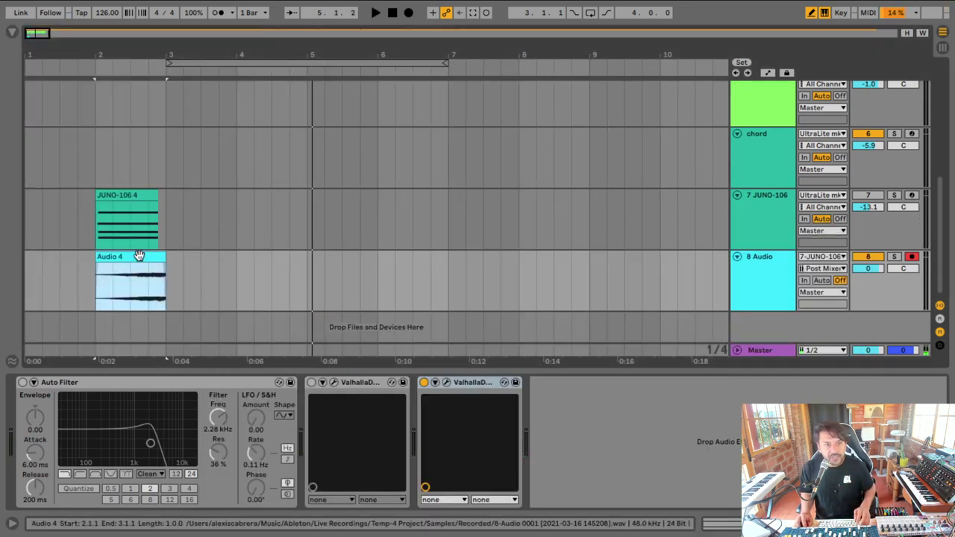
{"action": "left_click_drag", "start_coordinate": [142, 256], "coordinate": [278, 261]}
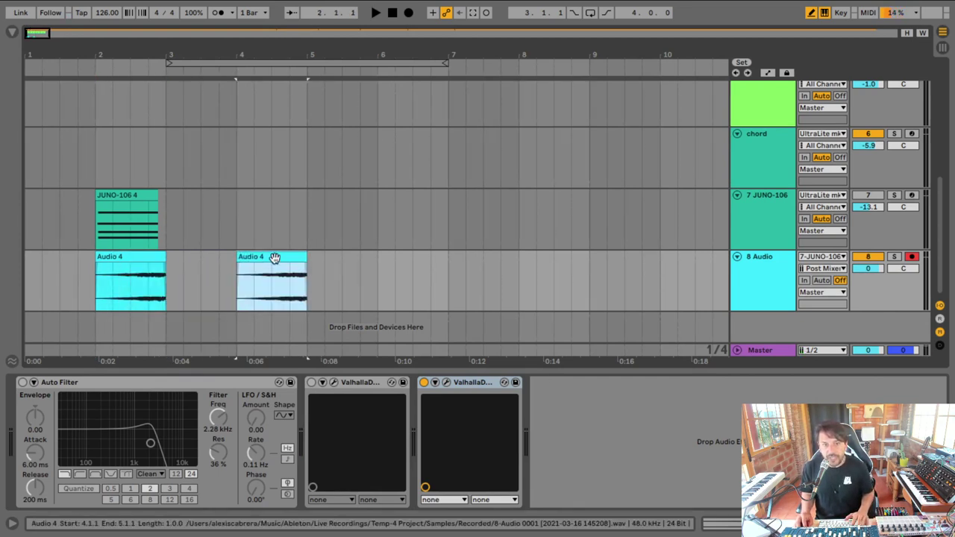
{"action": "double_click", "coordinate": [276, 258]}
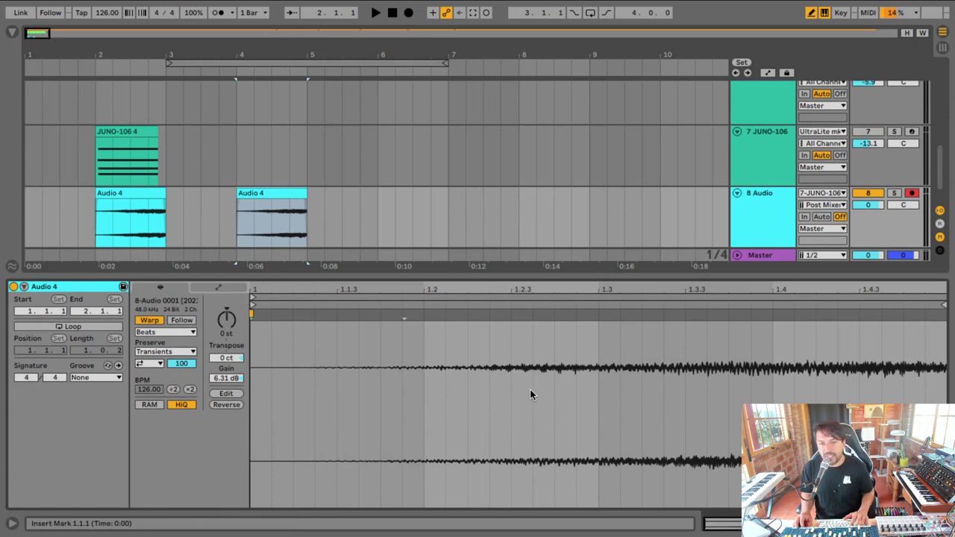
{"action": "left_click", "coordinate": [216, 289]}
{"action": "left_click", "coordinate": [161, 313]}
{"action": "left_click", "coordinate": [161, 322]}
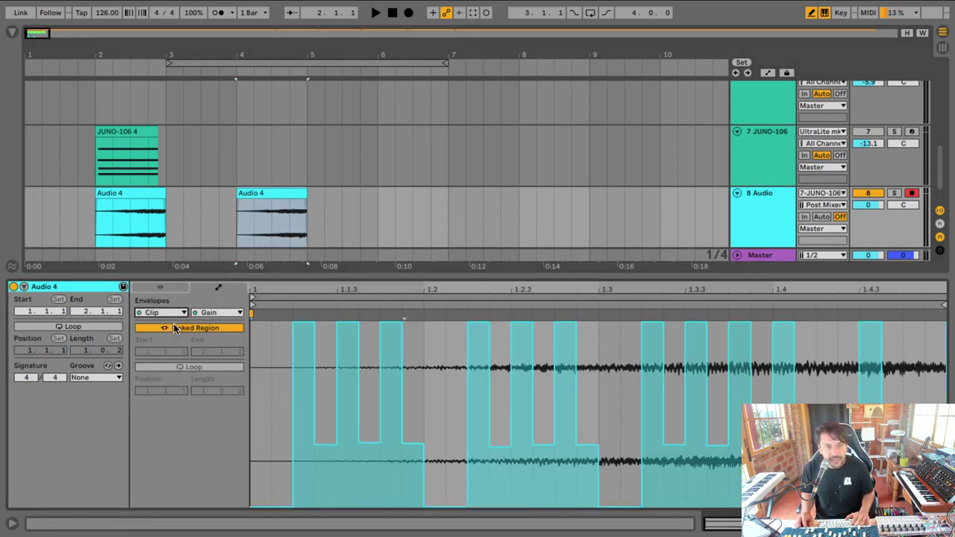
Step: Fill the copied clip's gain envelope cuts at 1.3.1, 1.4.2 and 1.4.4 with full-level 1/32 pulses, keeping the alternating dips
{"action": "left_click", "coordinate": [615, 331]}
{"action": "left_click", "coordinate": [633, 441]}
{"action": "left_click", "coordinate": [827, 323]}
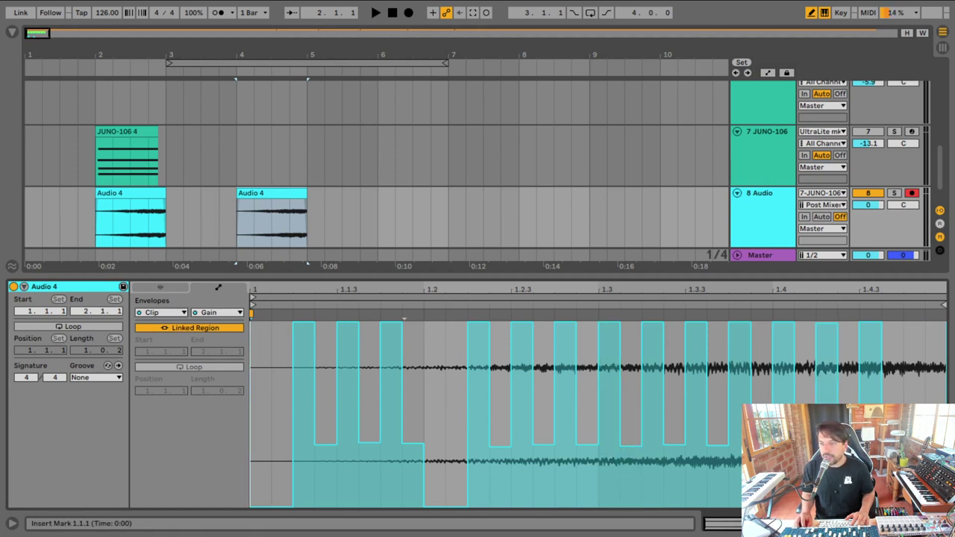
{"action": "left_click", "coordinate": [916, 330]}
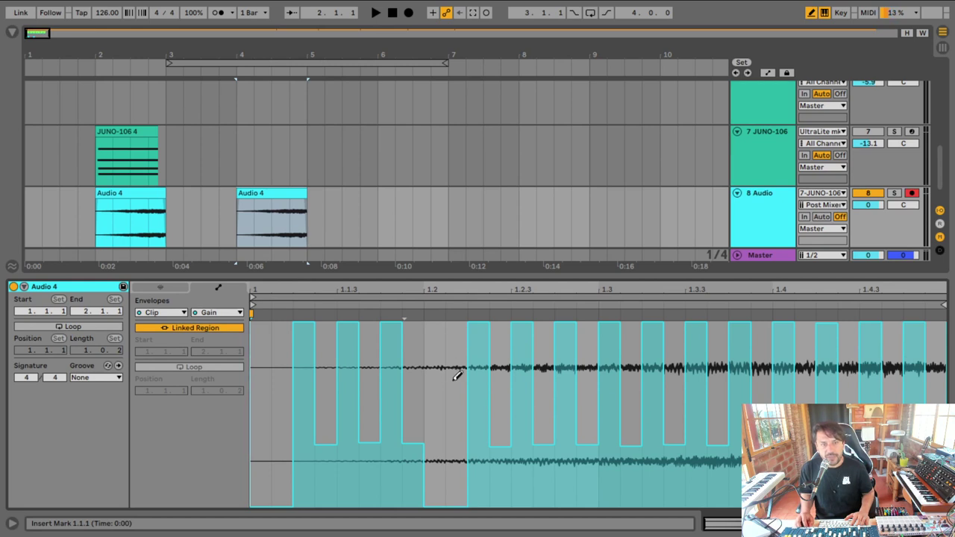
Step: Apply the 909-16th-S3 groove to both audio clips and play them from the first clip
{"action": "left_click", "coordinate": [139, 194]}
{"action": "left_click", "coordinate": [94, 378]}
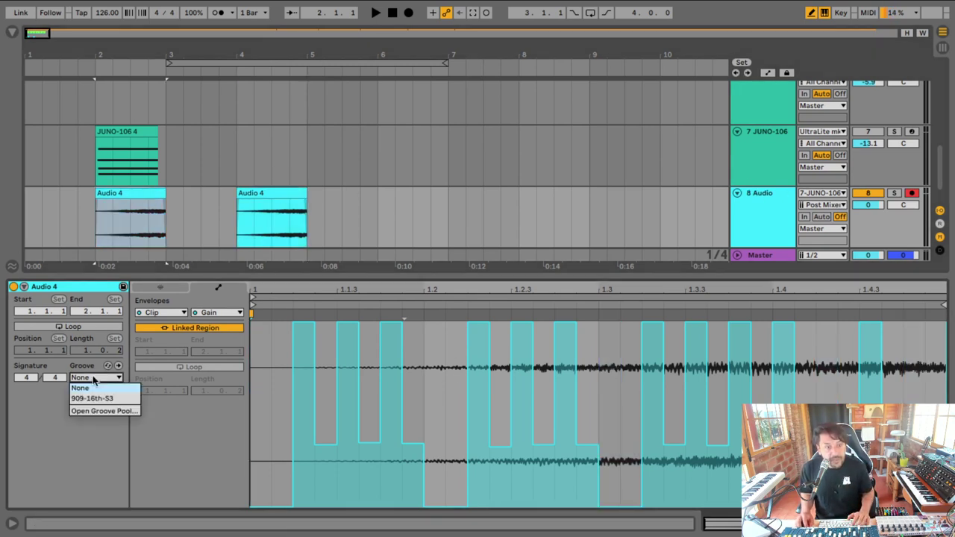
{"action": "left_click", "coordinate": [106, 399]}
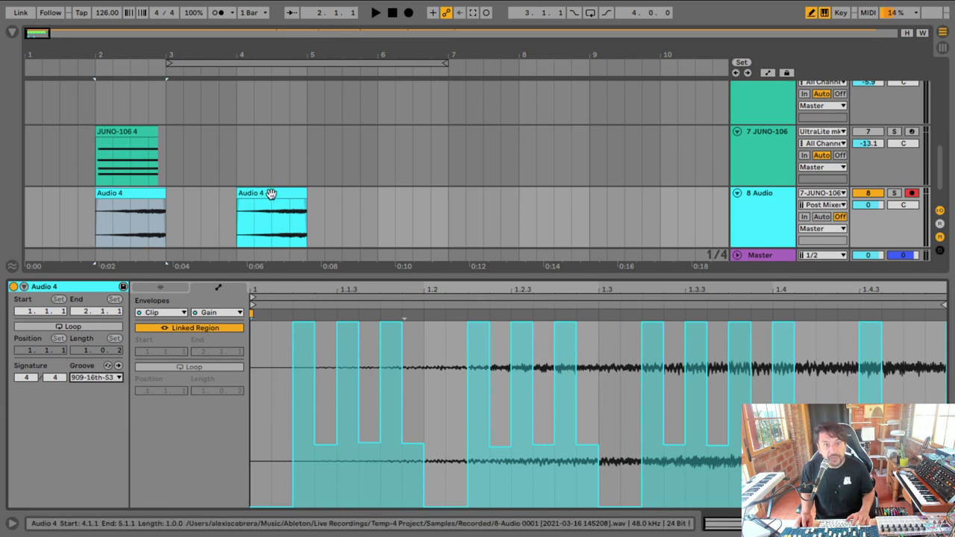
{"action": "left_click", "coordinate": [271, 196]}
{"action": "left_click", "coordinate": [119, 378]}
{"action": "left_click", "coordinate": [106, 393]}
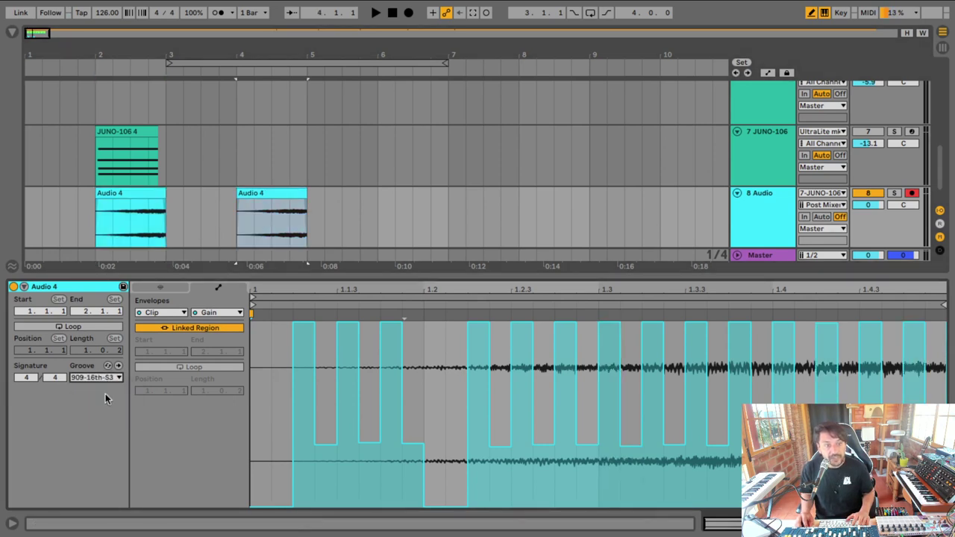
{"action": "left_click", "coordinate": [128, 193]}
{"action": "key", "text": "space"}
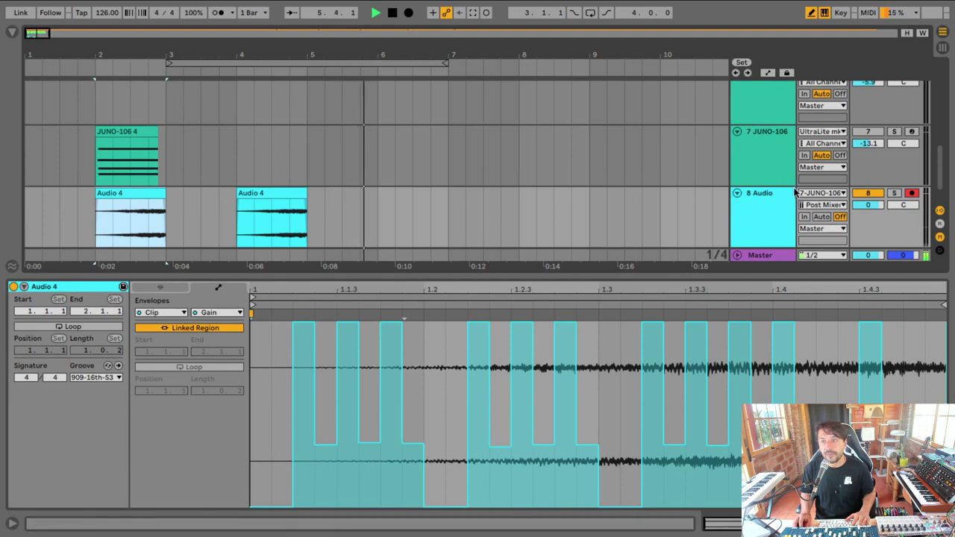
Step: Lower the ValhallaDelay mix on the 8 Audio track to 21.3%, play both clips, and close the plug-in window
{"action": "left_click", "coordinate": [765, 195]}
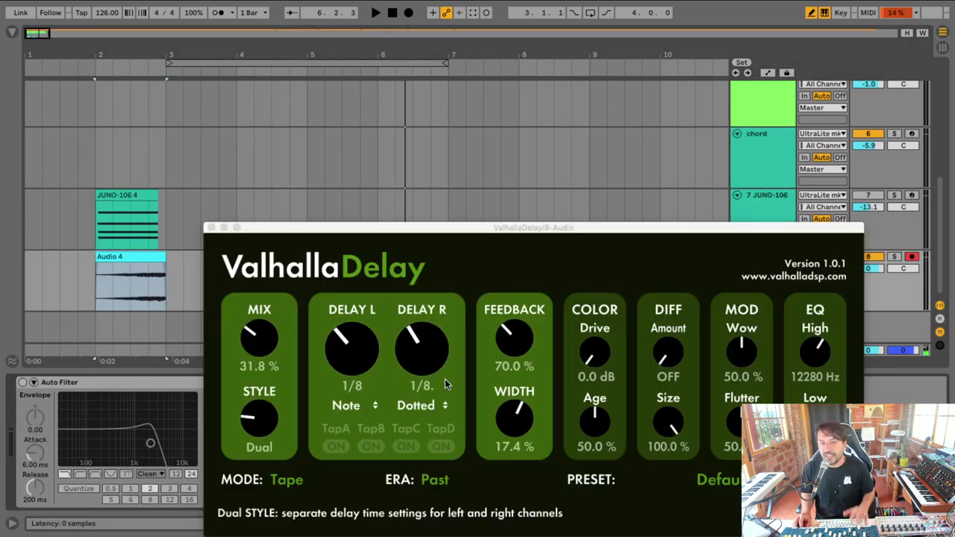
{"action": "left_click", "coordinate": [496, 232]}
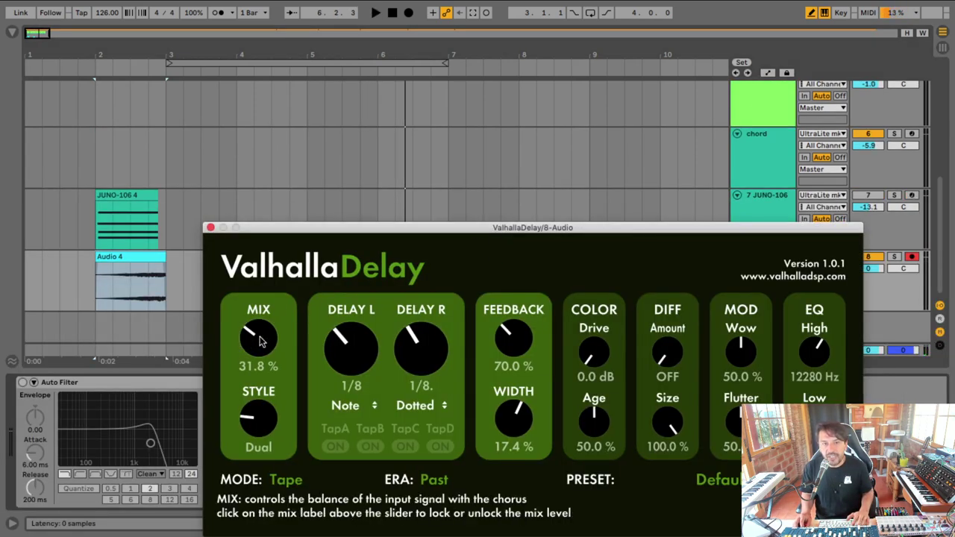
{"action": "key", "text": "space"}
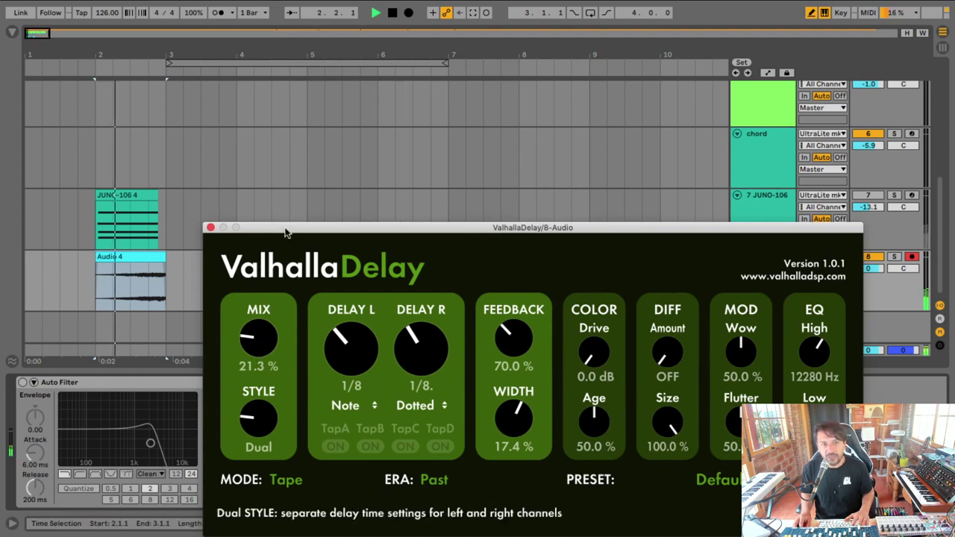
{"action": "left_click_drag", "start_coordinate": [284, 230], "coordinate": [320, 405]}
{"action": "left_click", "coordinate": [247, 404]}
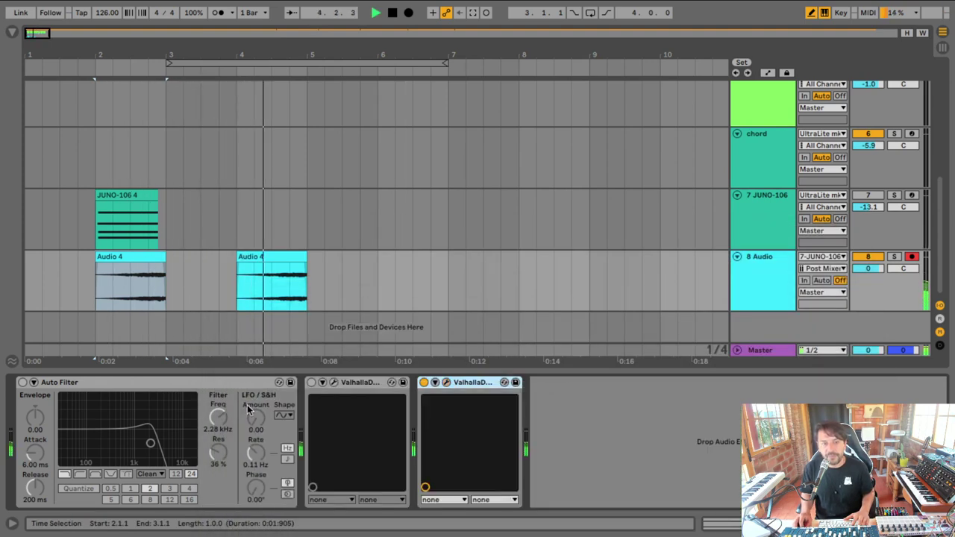
{"action": "key", "text": "space"}
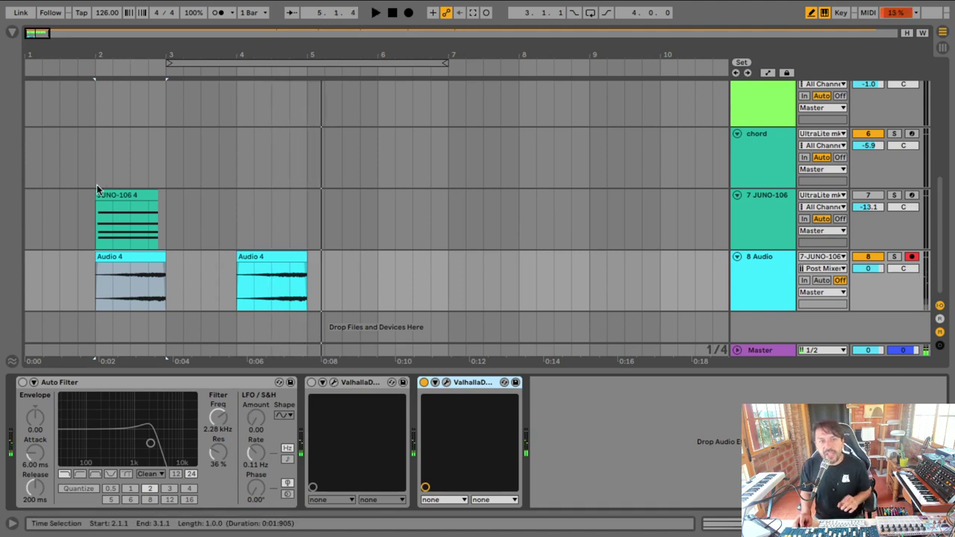
Step: Extend the JUNO-106 MIDI clip to end at 6.2.1 and play the arrangement from 5.1.1
{"action": "left_click_drag", "start_coordinate": [158, 194], "coordinate": [391, 196]}
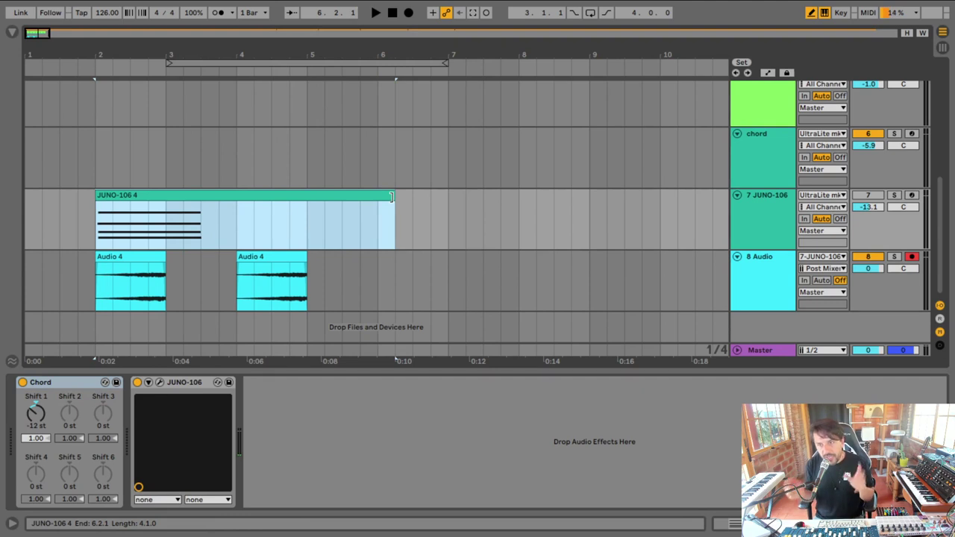
{"action": "left_click", "coordinate": [309, 273]}
{"action": "key", "text": "space"}
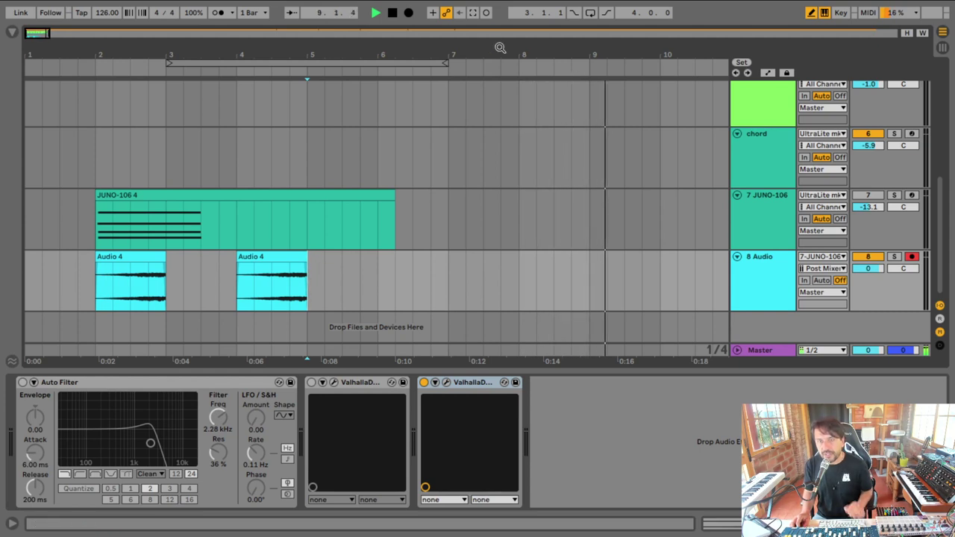
{"action": "left_click_drag", "start_coordinate": [500, 48], "coordinate": [500, 18]}
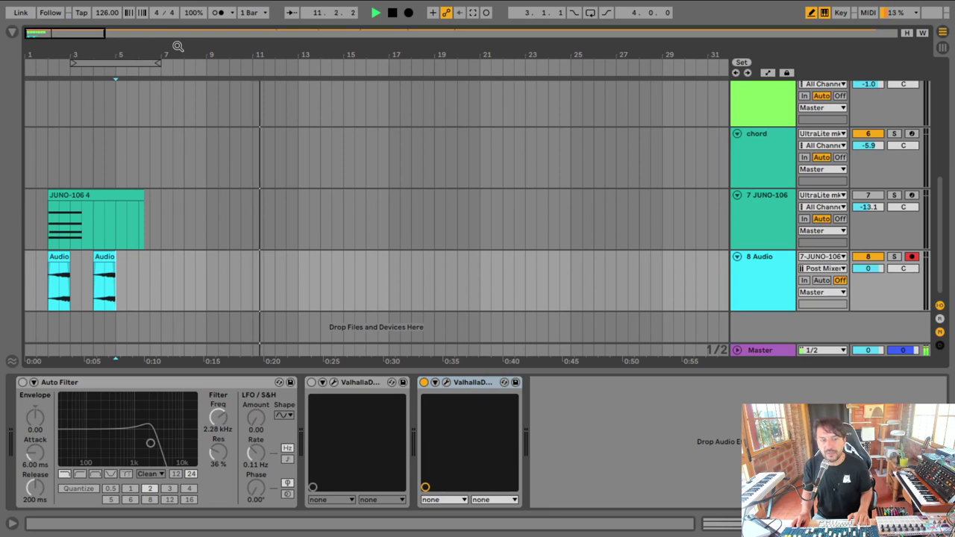
{"action": "key", "text": "space"}
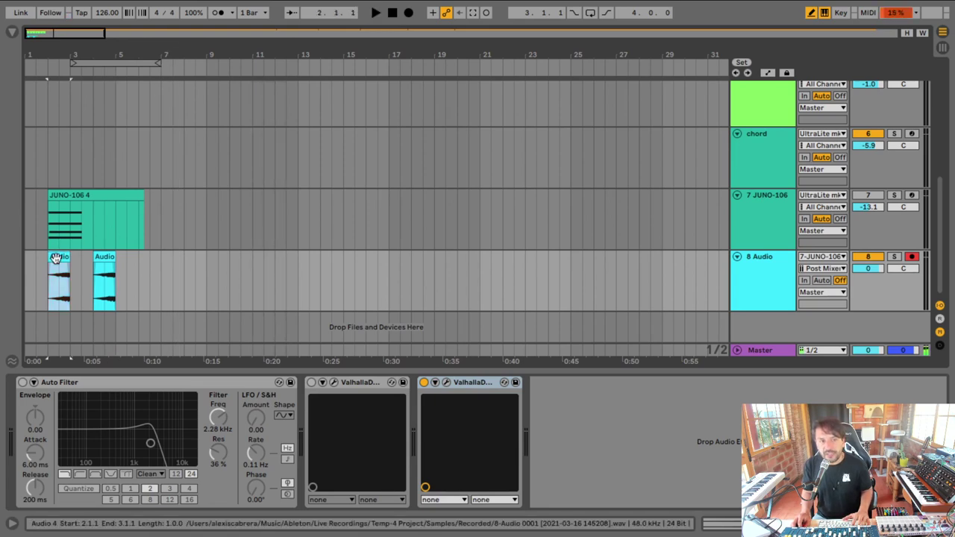
Step: Review the Clip Gain envelope of the first audio clip and close the clip view
{"action": "double_click", "coordinate": [56, 257]}
{"action": "left_click", "coordinate": [179, 312]}
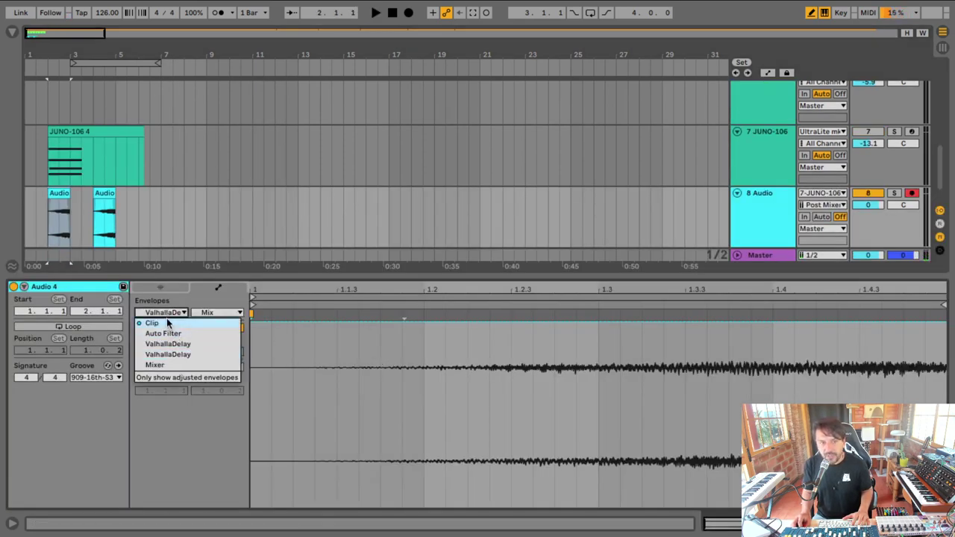
{"action": "left_click", "coordinate": [164, 321]}
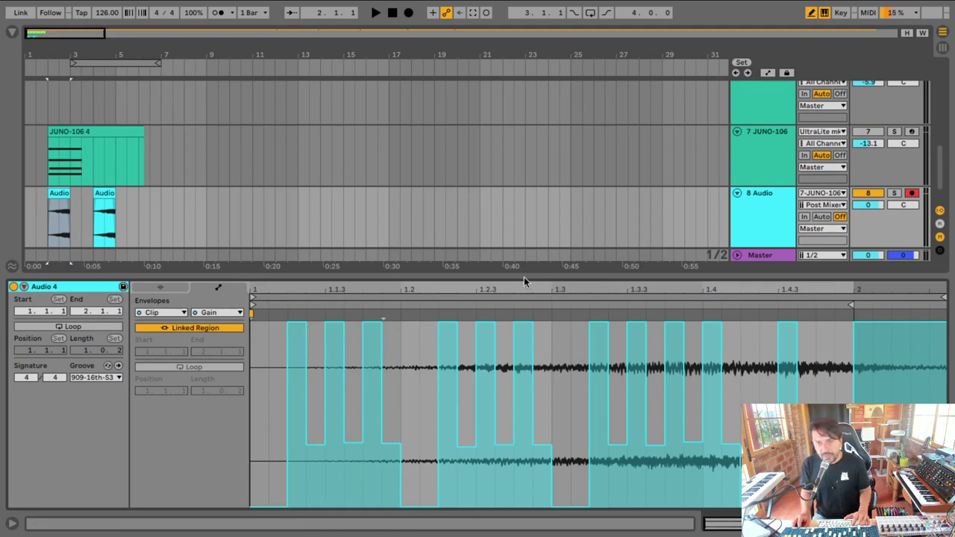
{"action": "key", "text": "ctrl+alt+l"}
Step: Show the full length of the reference track and place the insert marker at its start, 1.1.1
{"action": "scroll", "coordinate": [200, 299], "scroll_direction": "up", "scroll_amount": 3}
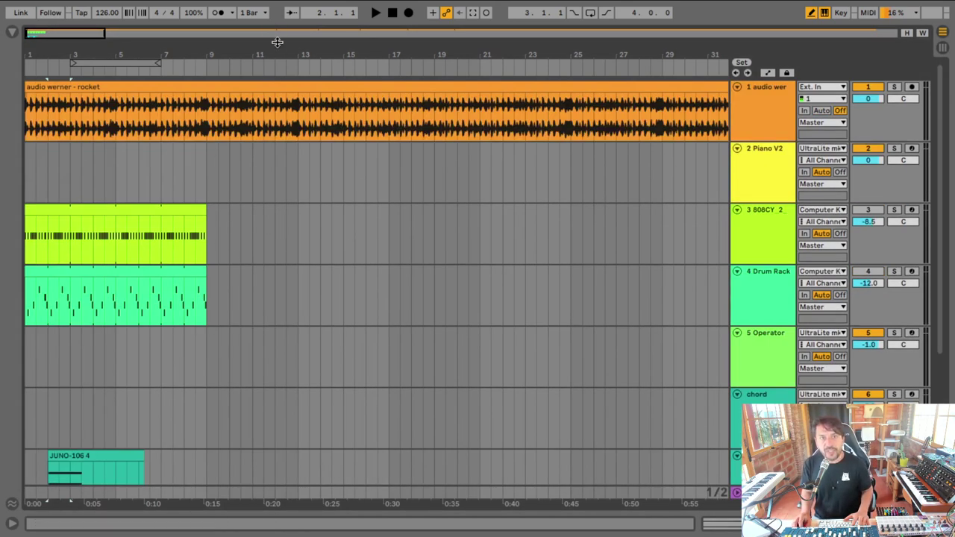
{"action": "left_click_drag", "start_coordinate": [277, 41], "coordinate": [65, 10]}
{"action": "left_click", "coordinate": [29, 130]}
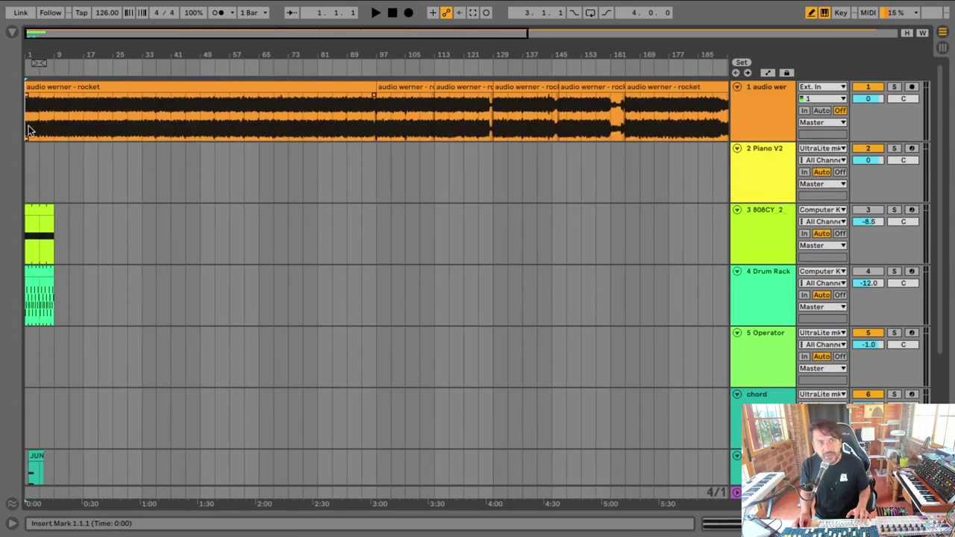
Step: Play the reference track from its start, and place the insert marker at 17.1.1 while listening
{"action": "key", "text": "space"}
{"action": "left_click", "coordinate": [84, 119]}
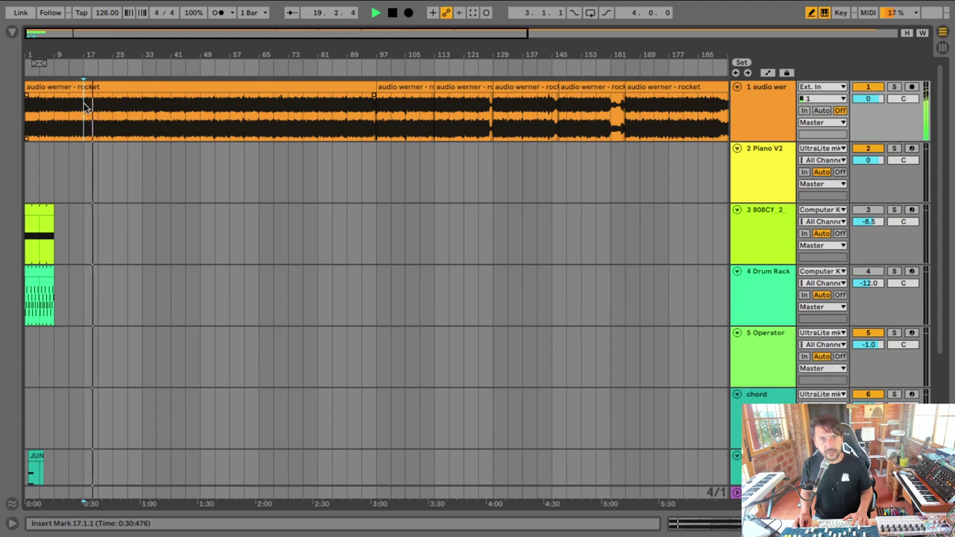
{"action": "left_click_drag", "start_coordinate": [88, 53], "coordinate": [171, 114]}
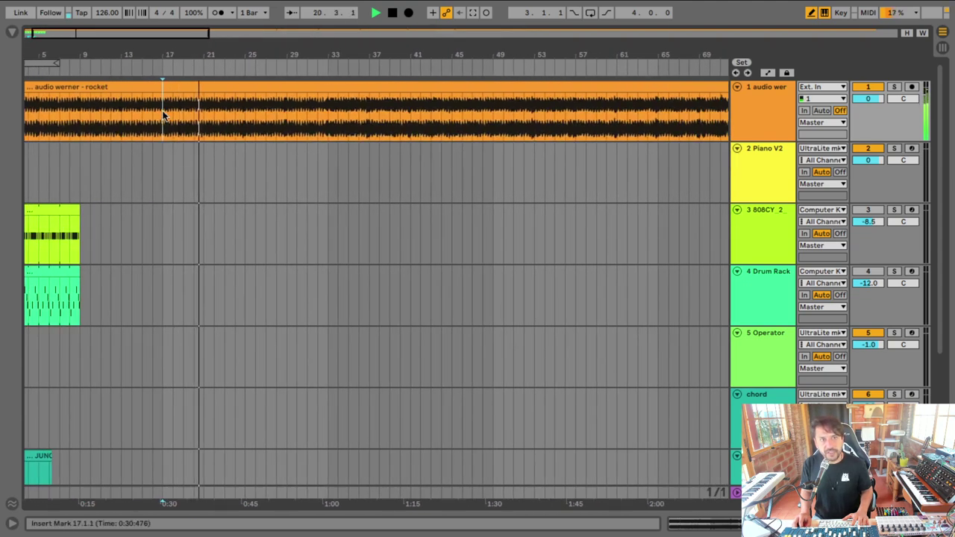
{"action": "scroll", "coordinate": [112, 123], "scroll_direction": "down", "scroll_amount": 3}
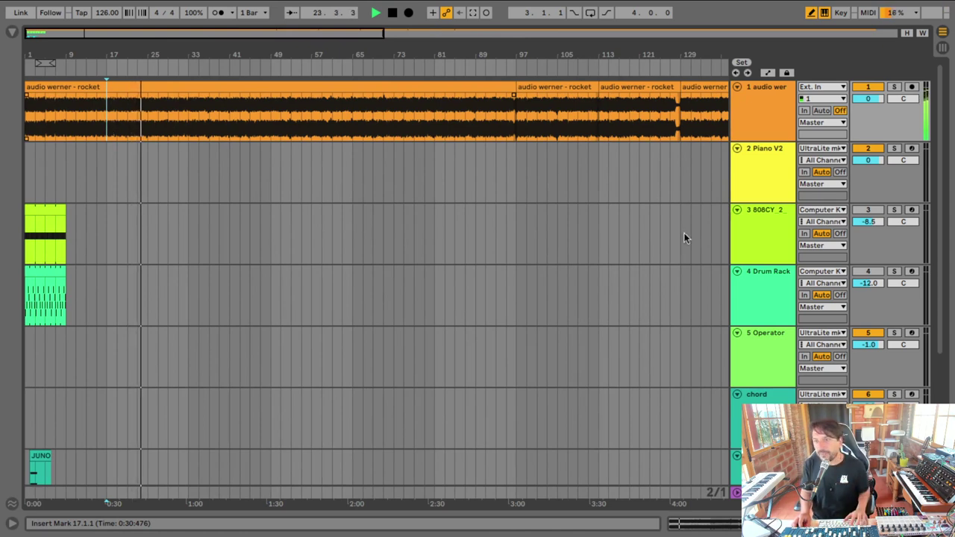
Step: Arm the 5 Operator track and record an eight-bar MIDI part from 17.1.1
{"action": "left_click", "coordinate": [911, 334]}
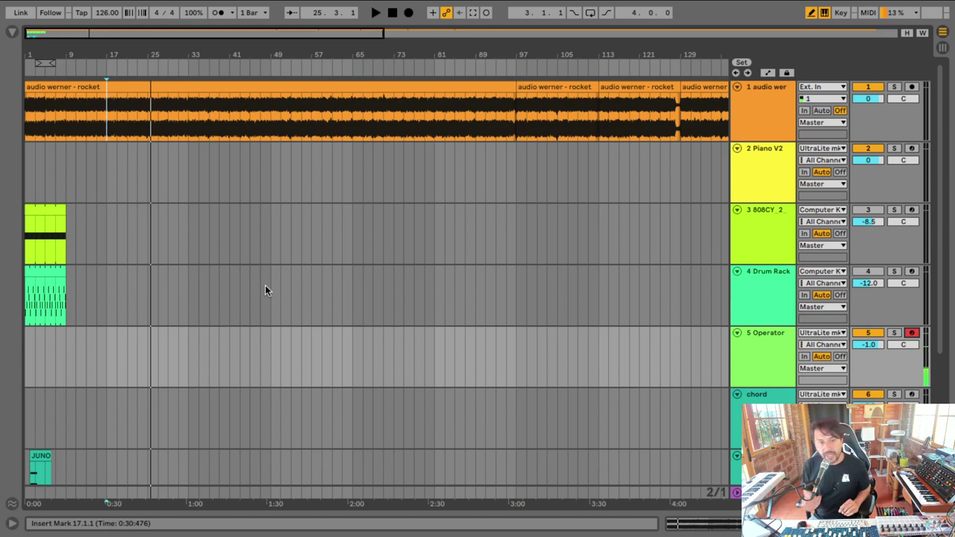
{"action": "left_click", "coordinate": [408, 14]}
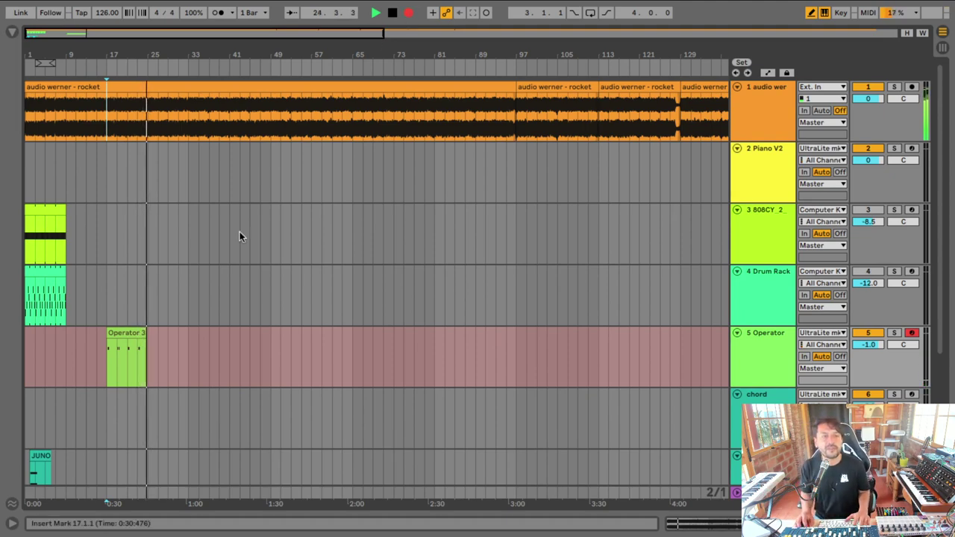
{"action": "key", "text": "space"}
Step: Extend the recorded Operator clip to 75.1.1 and assign it the 909-16th-S3 groove
{"action": "double_click", "coordinate": [118, 332]}
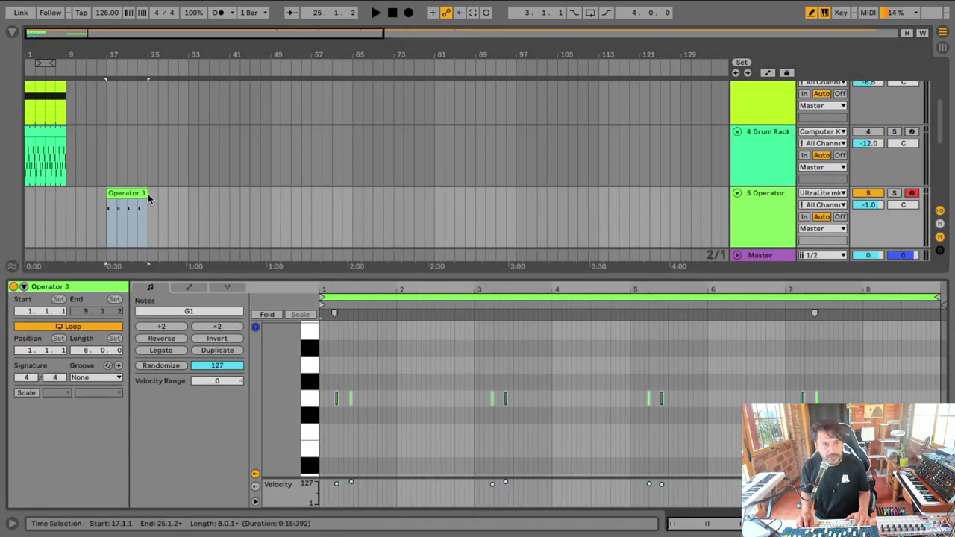
{"action": "left_click_drag", "start_coordinate": [149, 198], "coordinate": [404, 198]}
{"action": "left_click", "coordinate": [519, 287]}
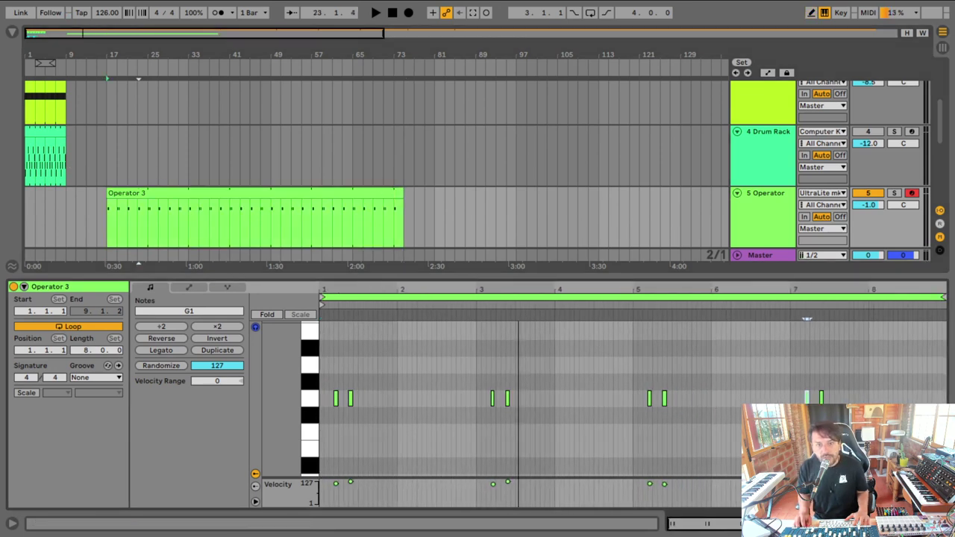
{"action": "left_click", "coordinate": [95, 378]}
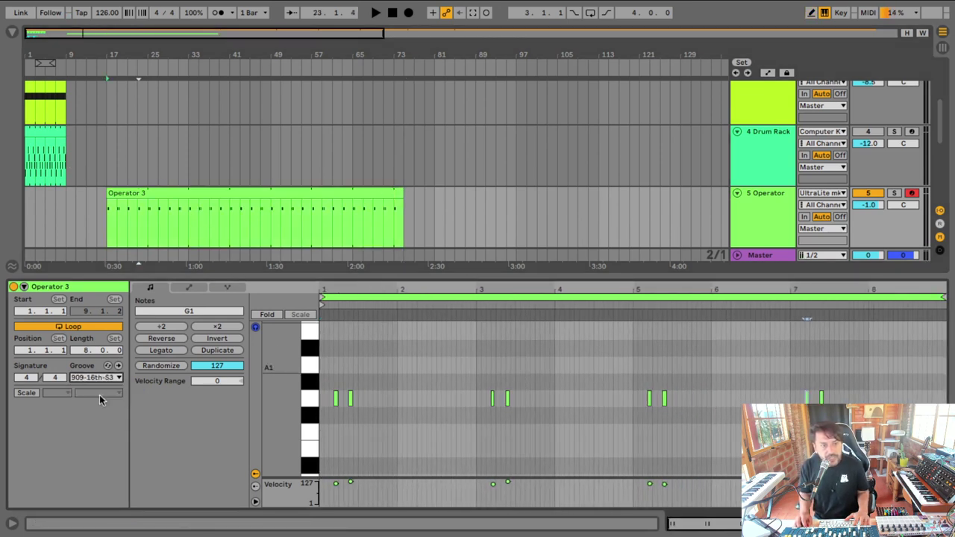
Step: Set the 5 Operator track volume to -3.3 dB during playback and briefly solo the track to check it against the reference
{"action": "key", "text": "space"}
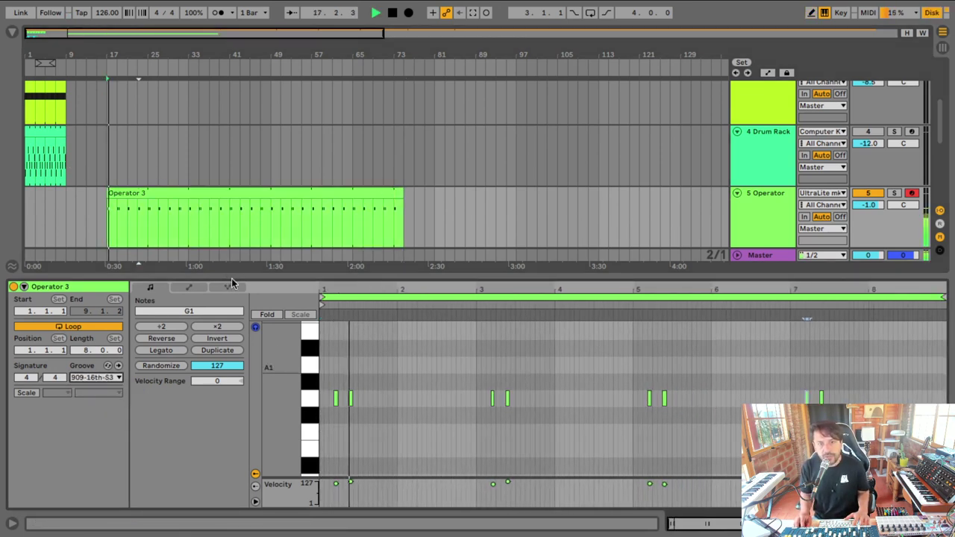
{"action": "left_click_drag", "start_coordinate": [862, 206], "coordinate": [862, 223]}
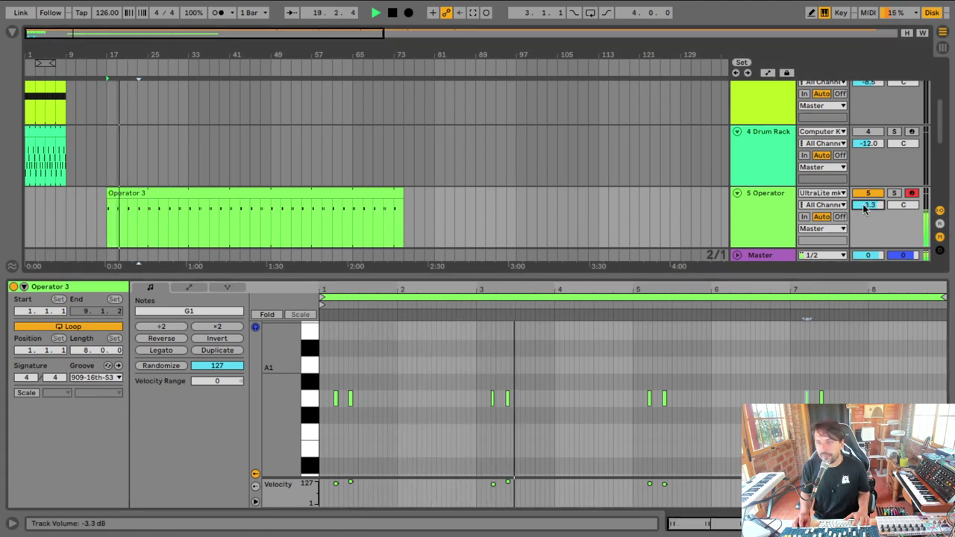
{"action": "left_click", "coordinate": [895, 194]}
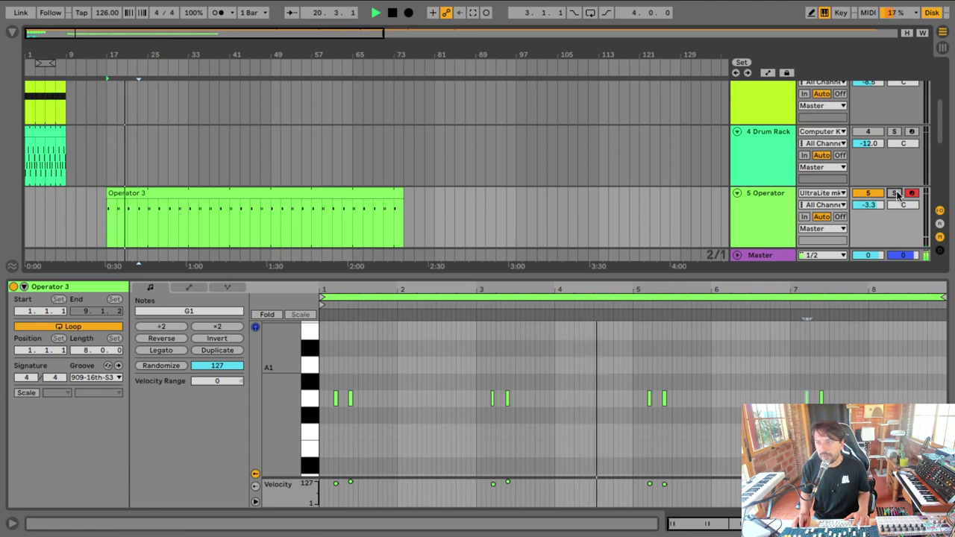
{"action": "left_click", "coordinate": [896, 193]}
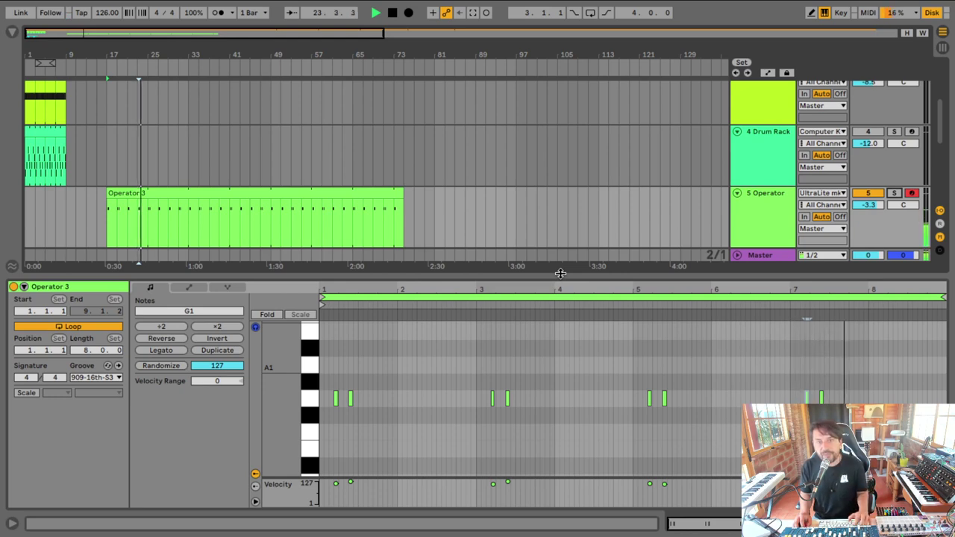
{"action": "key", "text": "super+alt+l"}
{"action": "scroll", "coordinate": [299, 284], "scroll_direction": "up", "scroll_amount": 4}
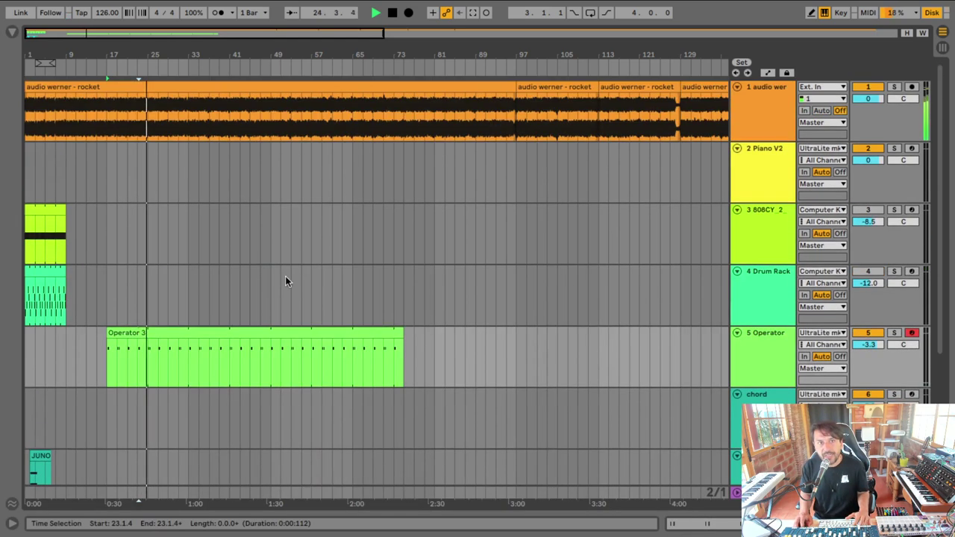
Step: Play the arrangement from 33.1.1, lower the 5 Operator volume to -6.6 dB, and mute that track
{"action": "left_click", "coordinate": [186, 231]}
{"action": "key", "text": "space"}
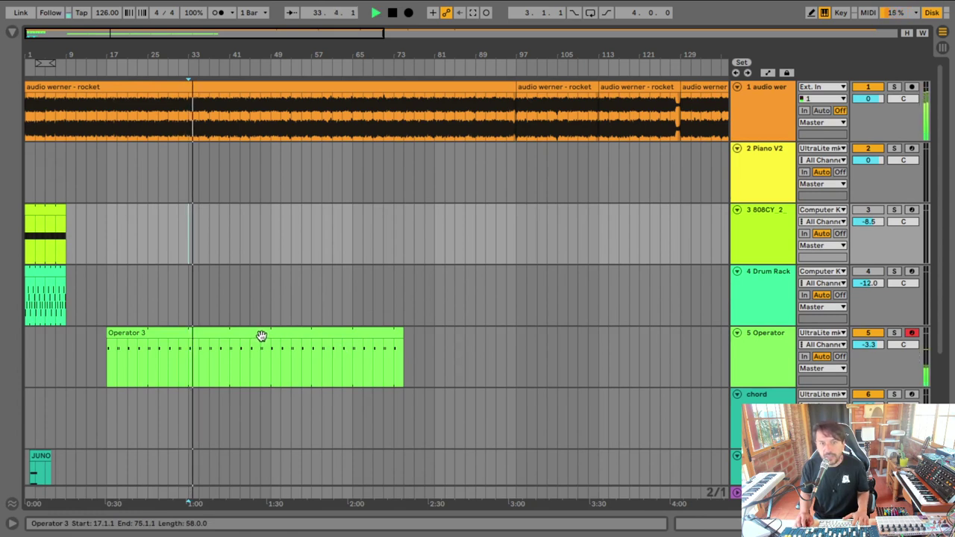
{"action": "mouse_move", "coordinate": [868, 344]}
{"action": "left_mouse_down"}
{"action": "mouse_move", "coordinate": [868, 356]}
{"action": "mouse_move", "coordinate": [868, 349]}
{"action": "left_mouse_up"}
{"action": "left_click", "coordinate": [870, 332]}
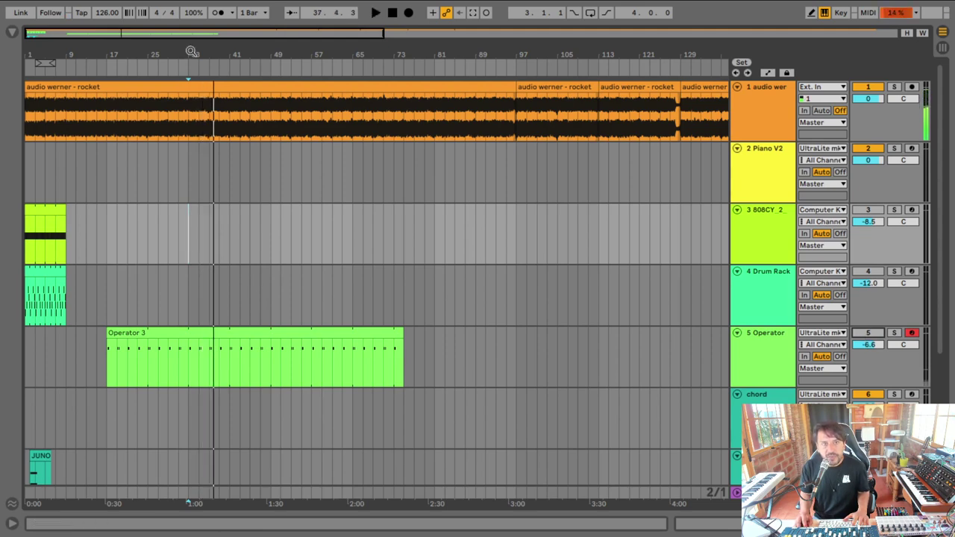
Step: Record a new bass part on the 5 Operator track from 33.1.1, looped over two bars with the 909-16th-S3 groove
{"action": "left_click_drag", "start_coordinate": [192, 51], "coordinate": [188, 97]}
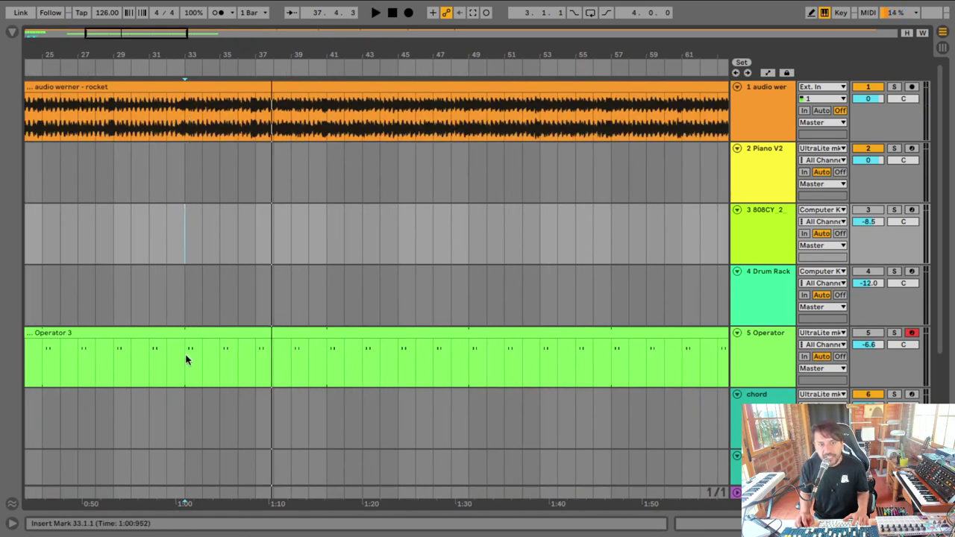
{"action": "left_click_drag", "start_coordinate": [219, 48], "coordinate": [220, 30]}
{"action": "scroll", "coordinate": [754, 362], "scroll_direction": "down", "scroll_amount": 3}
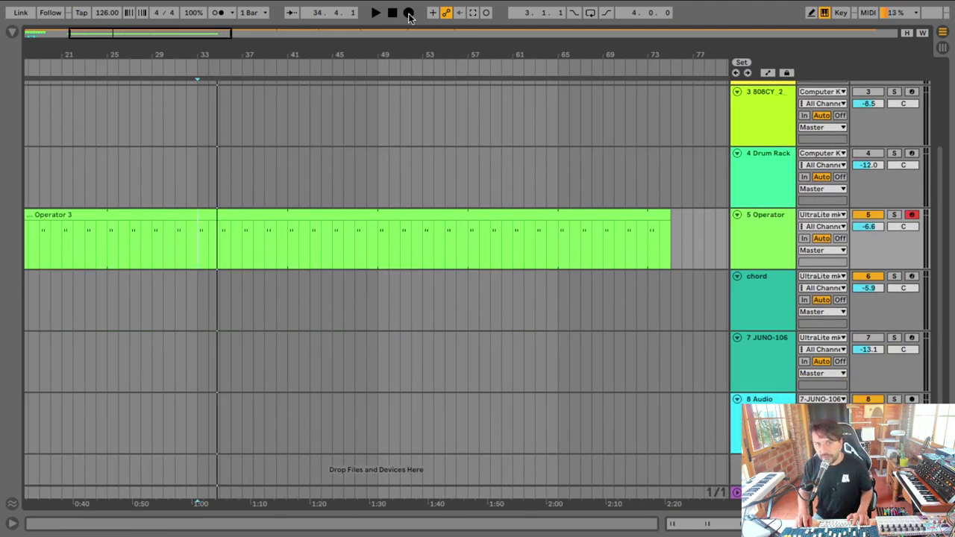
{"action": "left_click", "coordinate": [409, 13]}
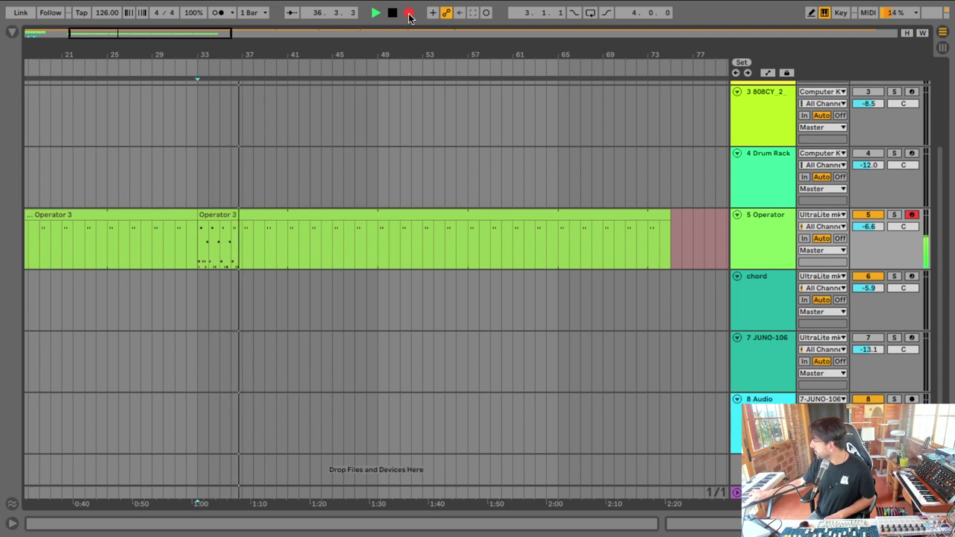
{"action": "left_click", "coordinate": [409, 14]}
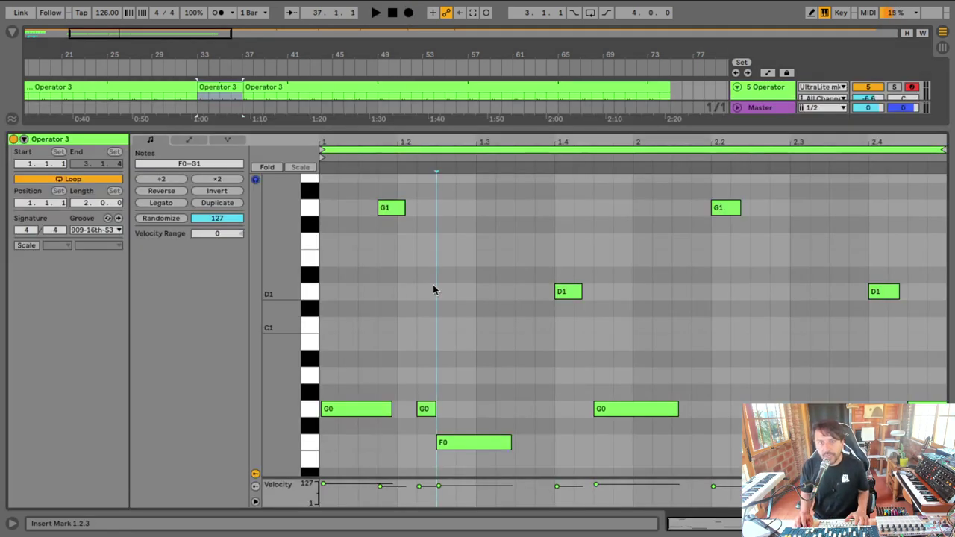
Step: Play the new Operator bass clip and compare it soloed and unsoloed against the reference track
{"action": "left_click", "coordinate": [397, 293]}
{"action": "key", "text": "space"}
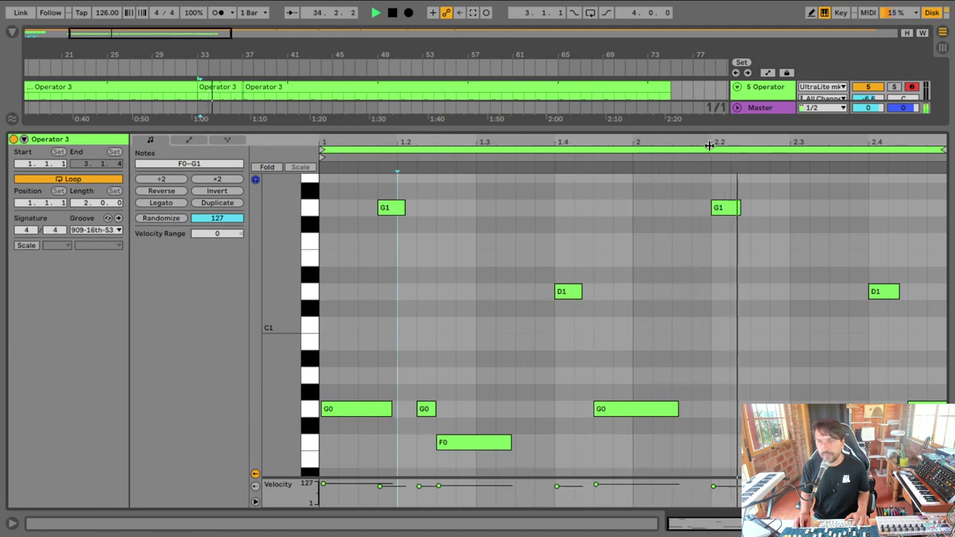
{"action": "left_click_drag", "start_coordinate": [720, 134], "coordinate": [719, 373]}
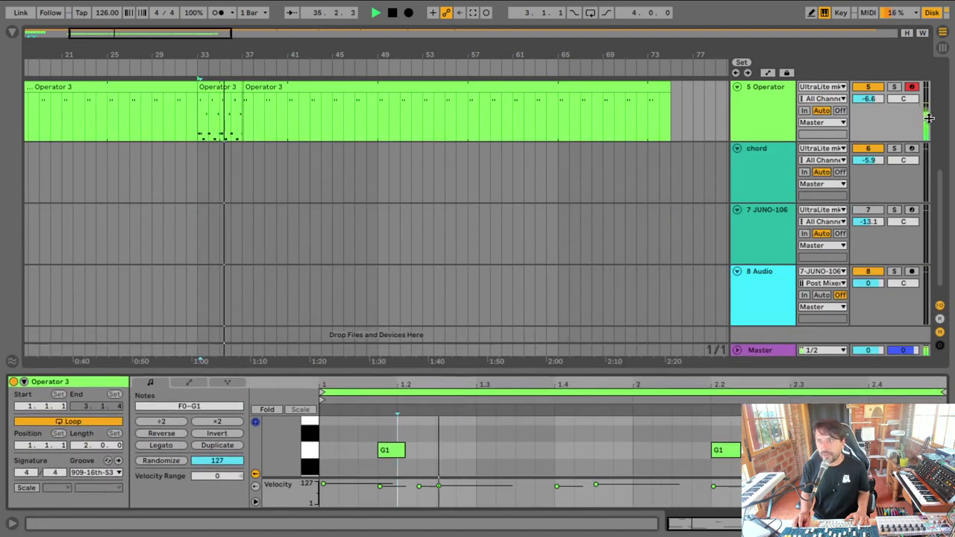
{"action": "left_click", "coordinate": [894, 87]}
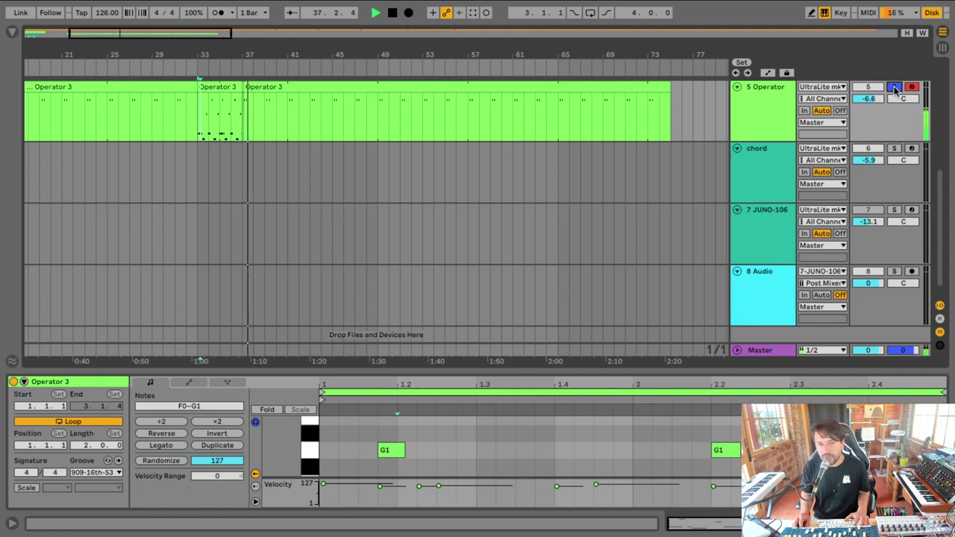
{"action": "left_click", "coordinate": [893, 87]}
{"action": "key", "text": "space"}
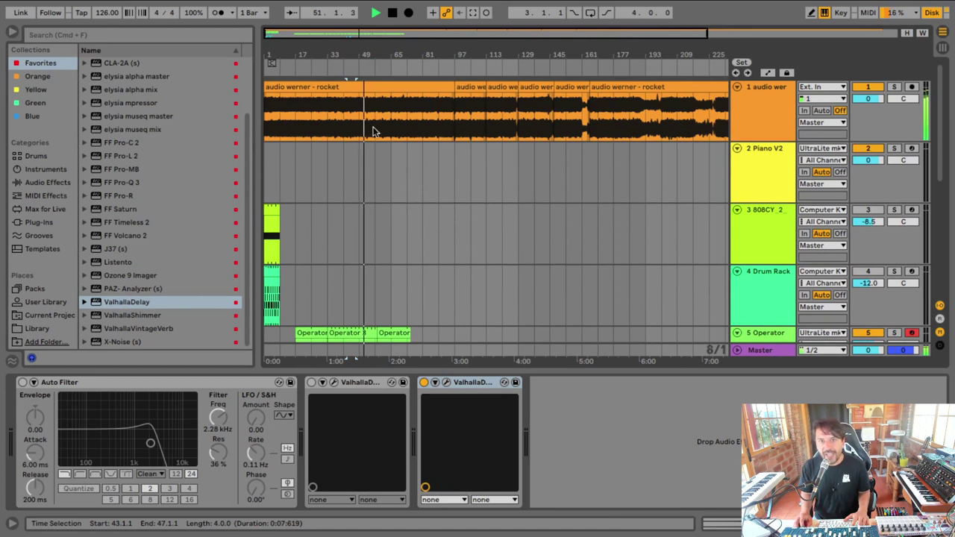
Step: Play the reference track from 81.1.1
{"action": "key", "text": "space"}
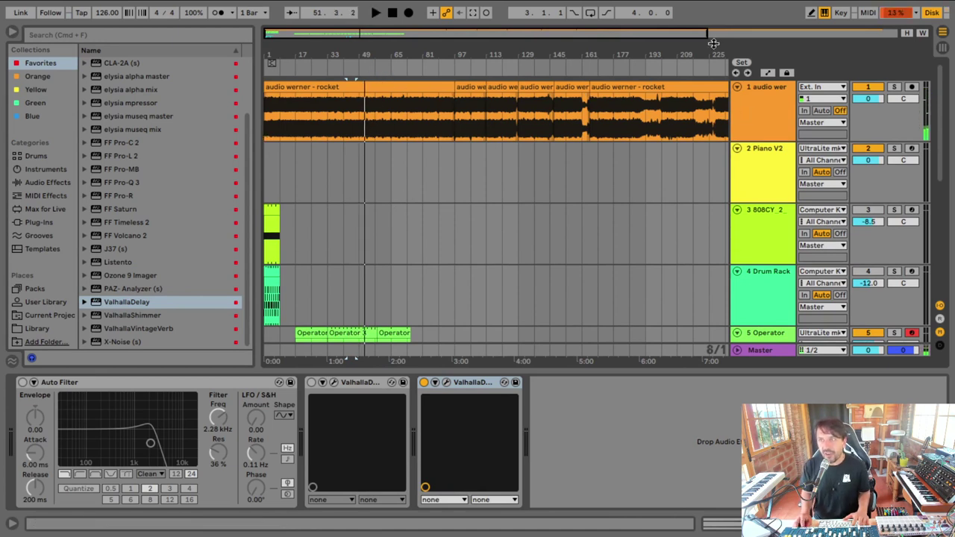
{"action": "left_click", "coordinate": [425, 117]}
{"action": "key", "text": "space"}
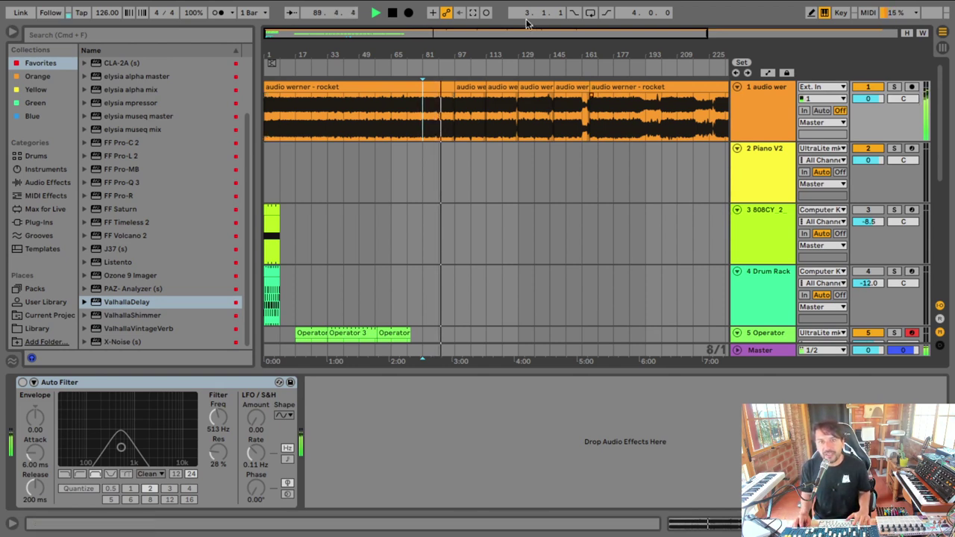
Step: Hide the browser and listen to the reference track across the clip boundary at 97.1.1
{"action": "left_click_drag", "start_coordinate": [462, 52], "coordinate": [452, 81]}
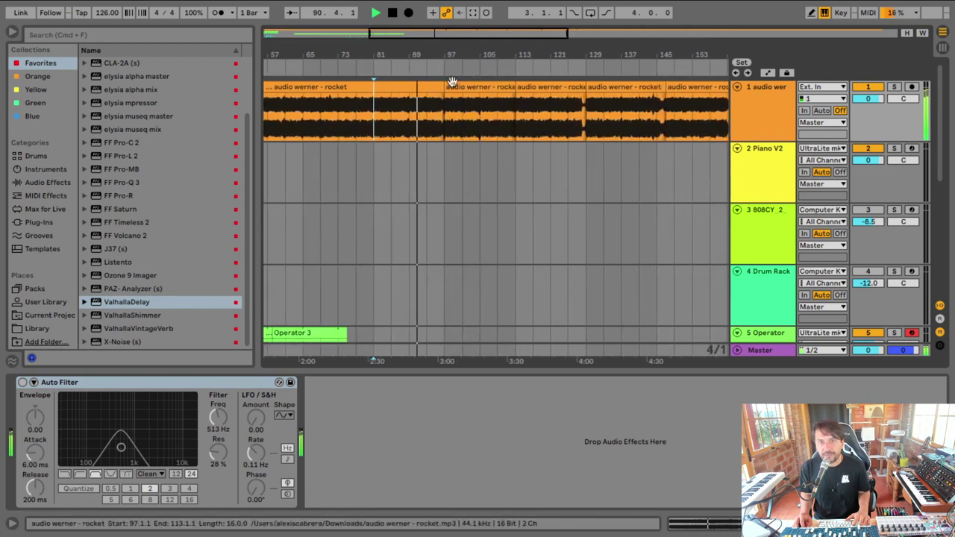
{"action": "left_click", "coordinate": [442, 124]}
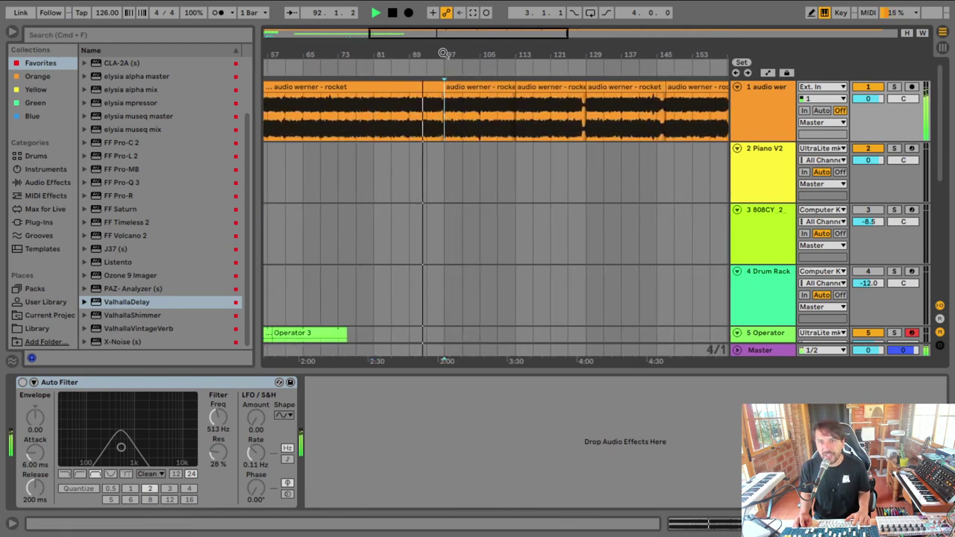
{"action": "key", "text": "plus"}
{"action": "key", "text": "plus"}
{"action": "key", "text": "super+alt+b"}
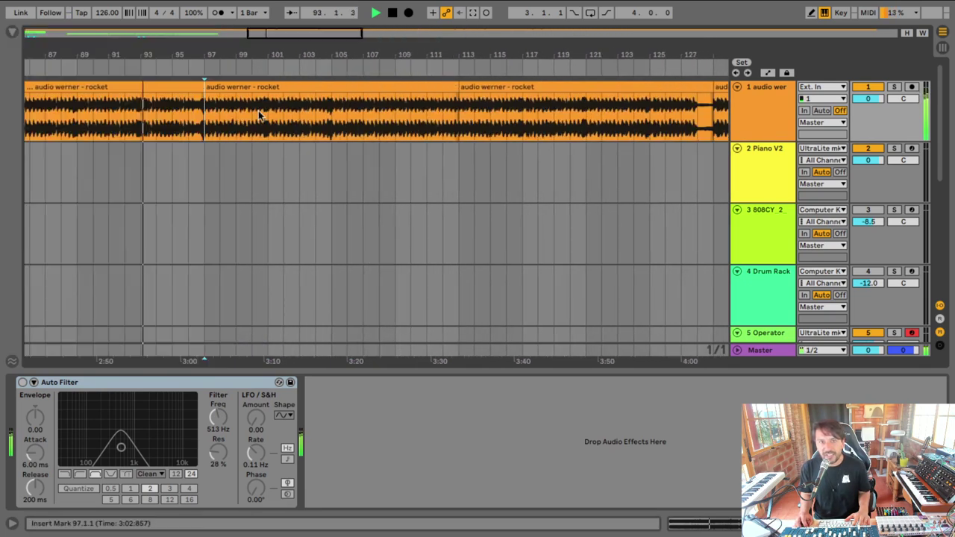
{"action": "left_click_drag", "start_coordinate": [204, 48], "coordinate": [336, 49]}
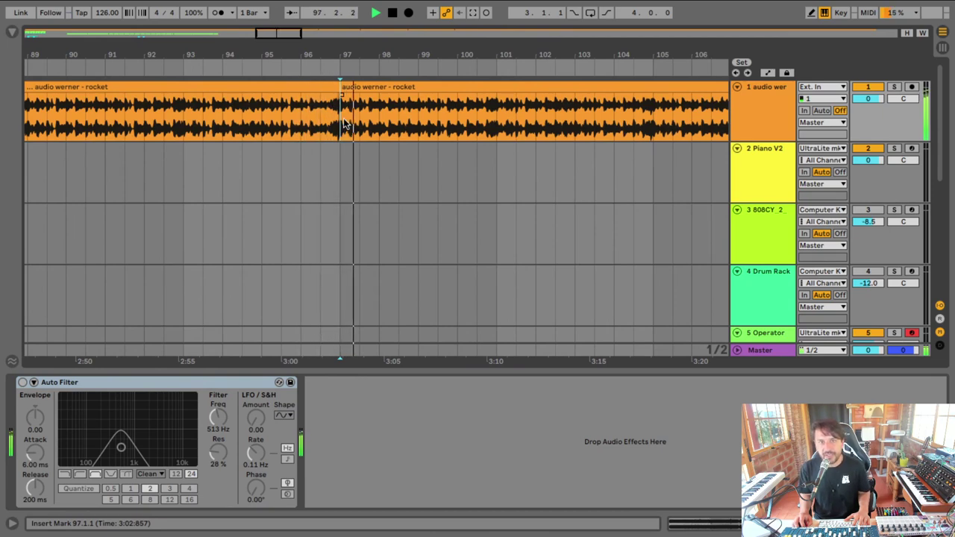
{"action": "left_click_drag", "start_coordinate": [371, 52], "coordinate": [231, 52]}
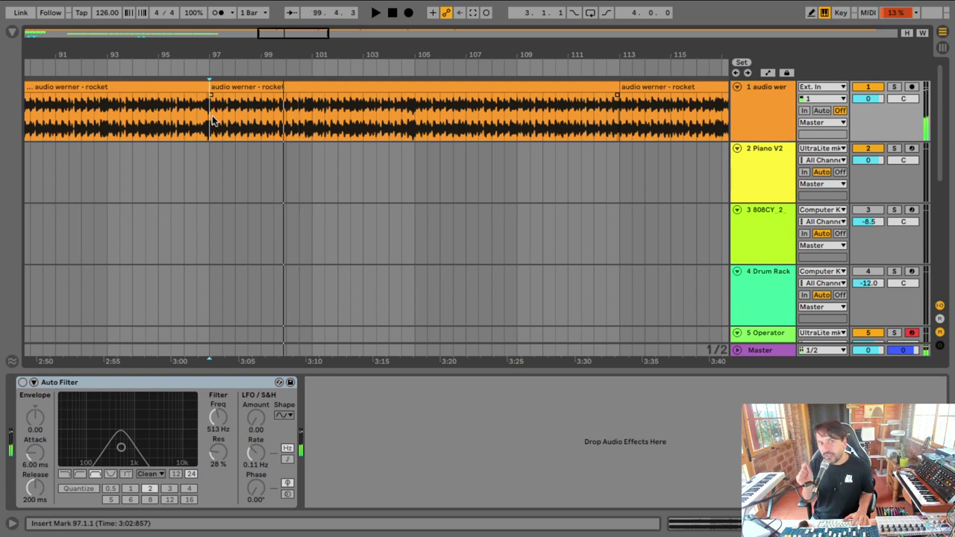
{"action": "key", "text": "space"}
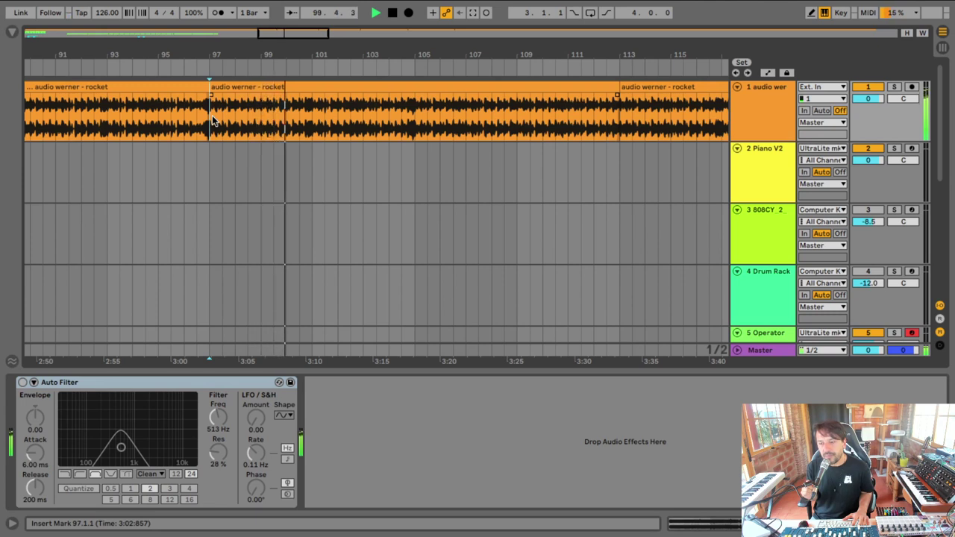
{"action": "key", "text": "space"}
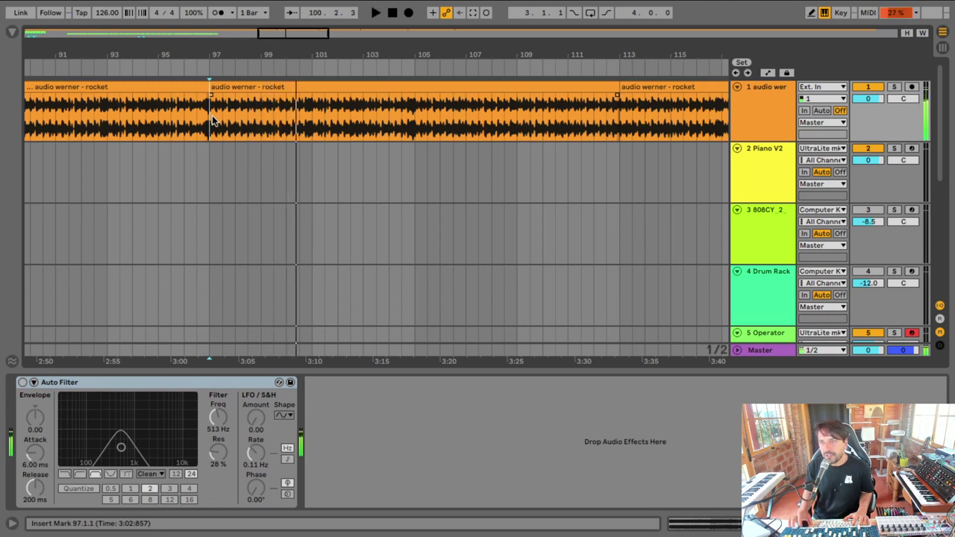
Step: Arm the 2 Piano V2 track and play the reference track with its section from 97.1.1 to 113.1.1 selected
{"action": "left_click", "coordinate": [911, 149]}
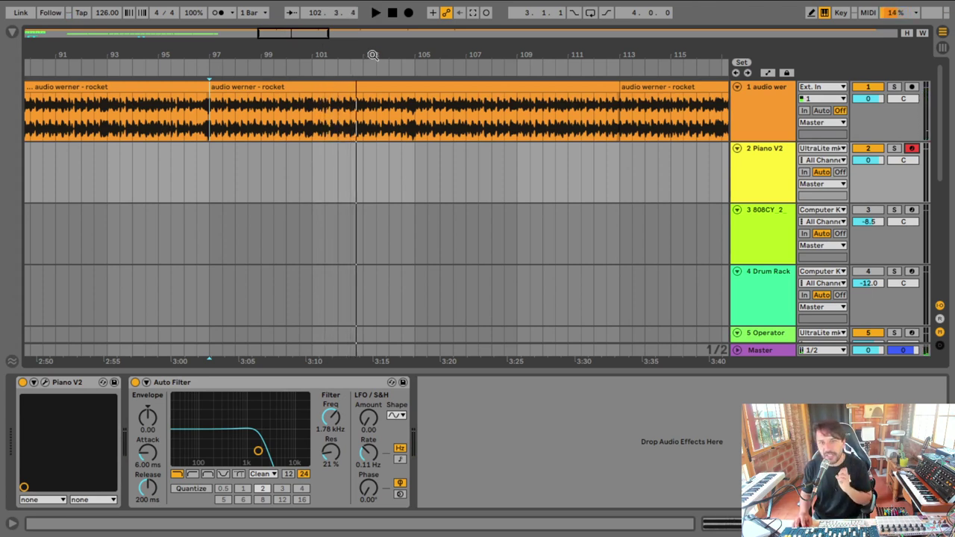
{"action": "left_click_drag", "start_coordinate": [261, 55], "coordinate": [215, 78]}
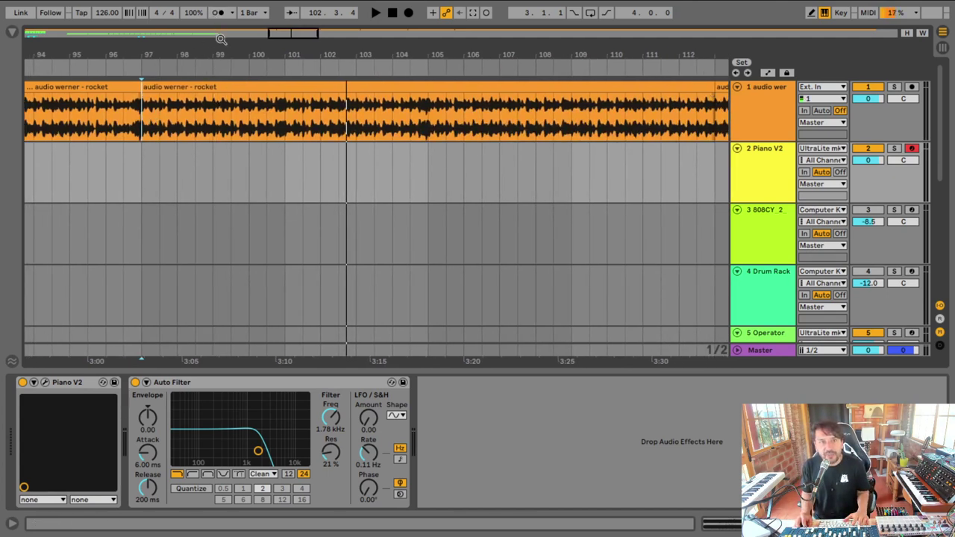
{"action": "key", "text": "minus"}
{"action": "left_click_drag", "start_coordinate": [209, 129], "coordinate": [478, 128]}
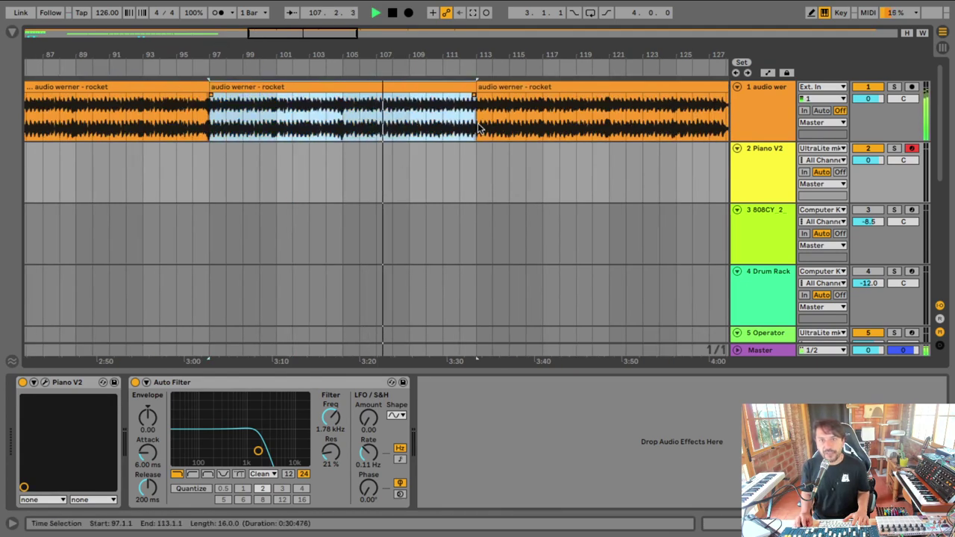
Step: Record a piano phrase on the 2 Piano V2 track from 113.1.1 to about 115.3.4 over the reference track
{"action": "left_click", "coordinate": [312, 124]}
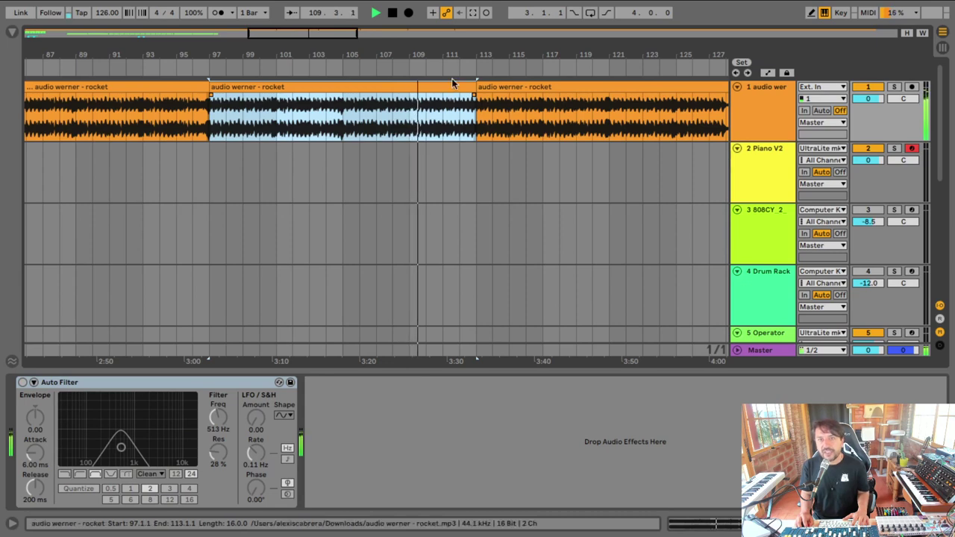
{"action": "left_click_drag", "start_coordinate": [498, 52], "coordinate": [478, 52]}
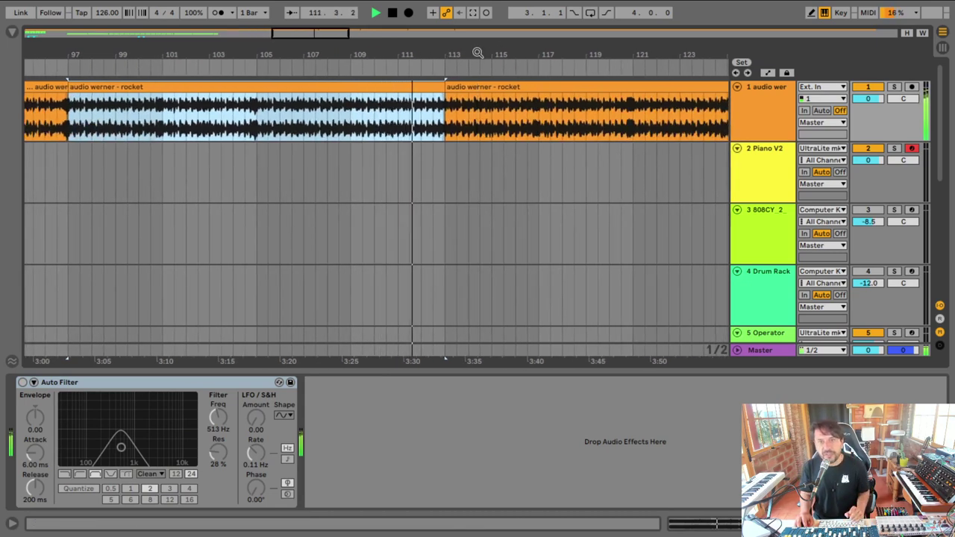
{"action": "key", "text": "space"}
{"action": "left_click", "coordinate": [447, 166]}
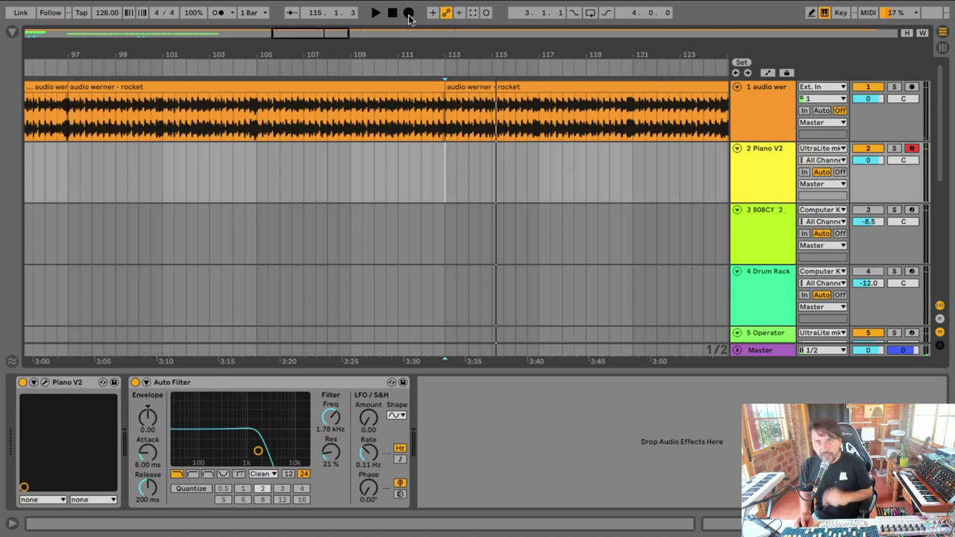
{"action": "left_click", "coordinate": [409, 14]}
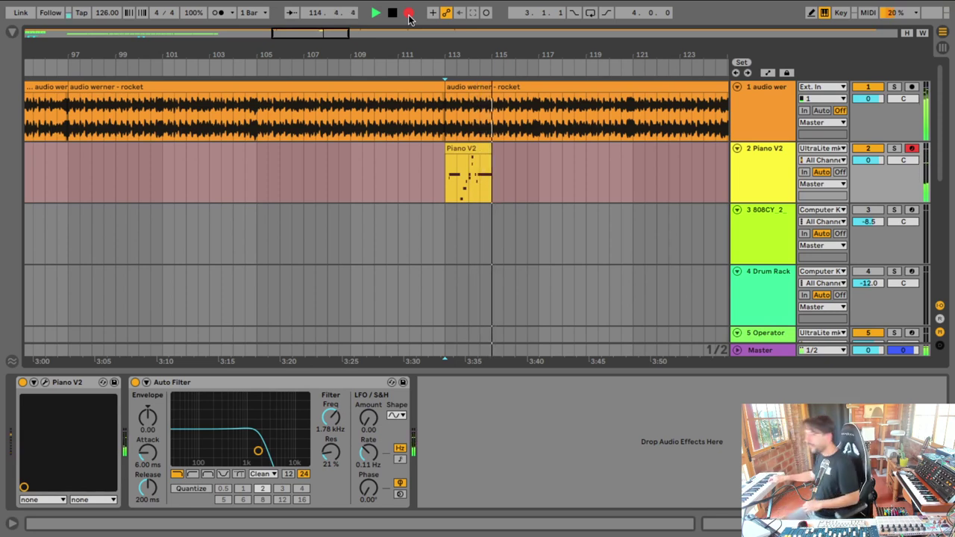
{"action": "key", "text": "space"}
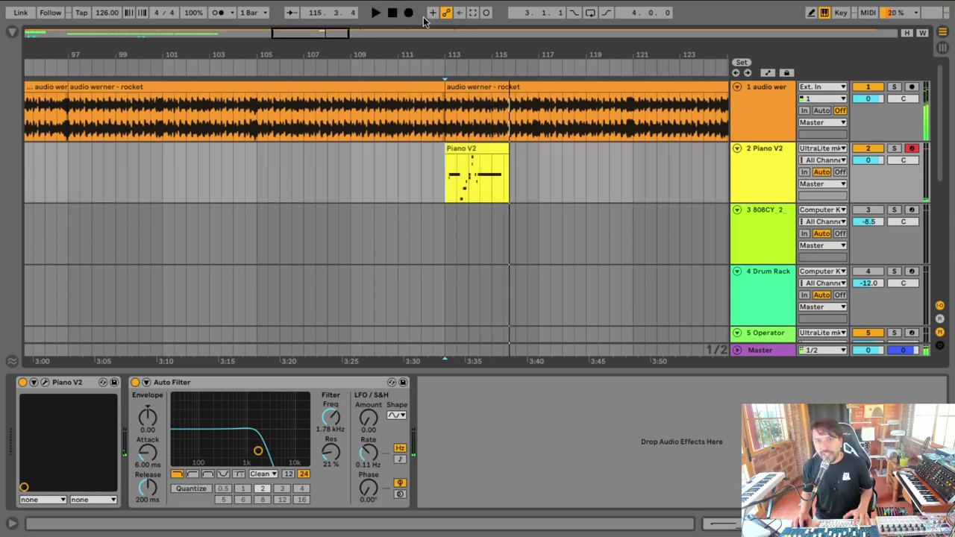
Step: Open the recorded Piano V2 clip in an enlarged note editor folded to its used pitches, and play it back
{"action": "double_click", "coordinate": [460, 146]}
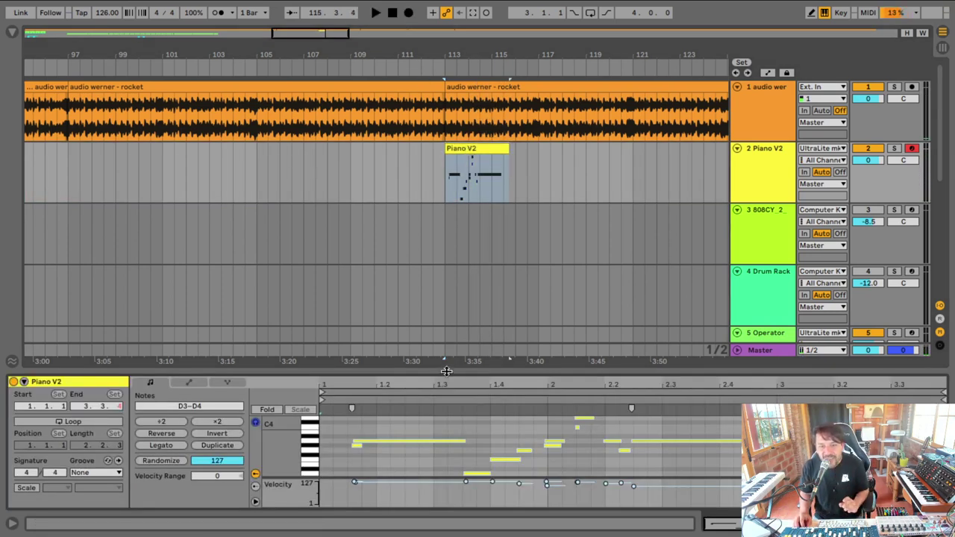
{"action": "left_click_drag", "start_coordinate": [446, 370], "coordinate": [445, 261]}
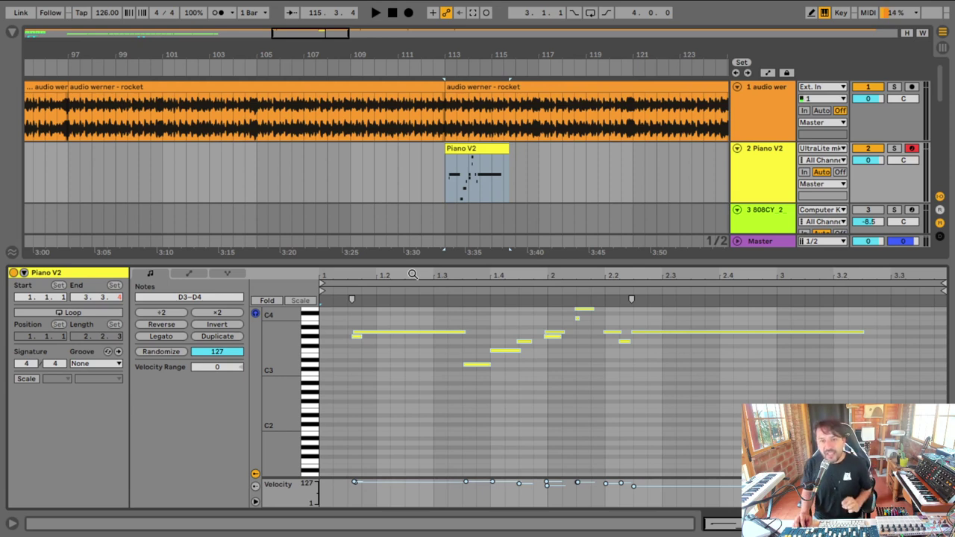
{"action": "mouse_move", "coordinate": [379, 260]}
{"action": "left_mouse_down"}
{"action": "mouse_move", "coordinate": [367, 268]}
{"action": "mouse_move", "coordinate": [376, 268]}
{"action": "left_mouse_up"}
{"action": "scroll", "coordinate": [283, 337], "scroll_direction": "up", "scroll_amount": 4}
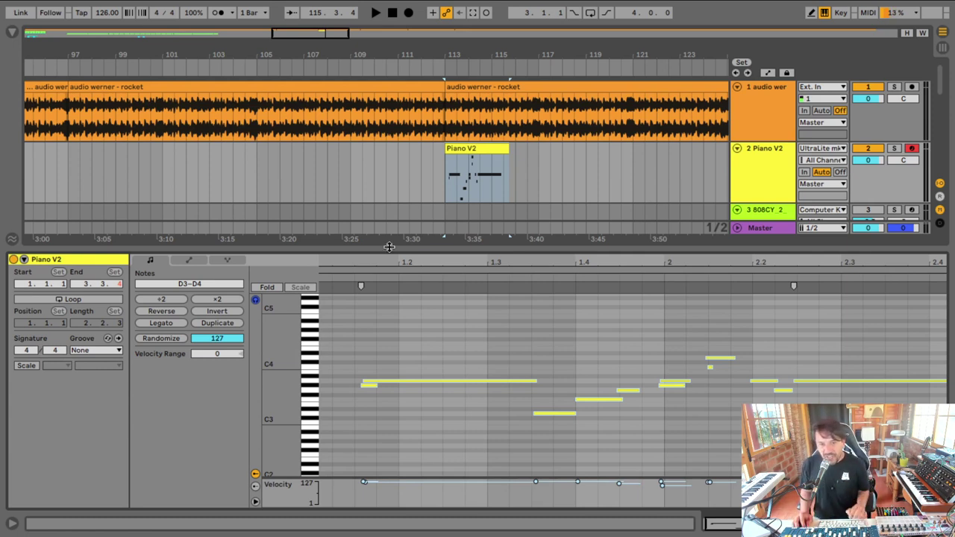
{"action": "left_click_drag", "start_coordinate": [389, 247], "coordinate": [390, 229]}
{"action": "left_click", "coordinate": [267, 269]}
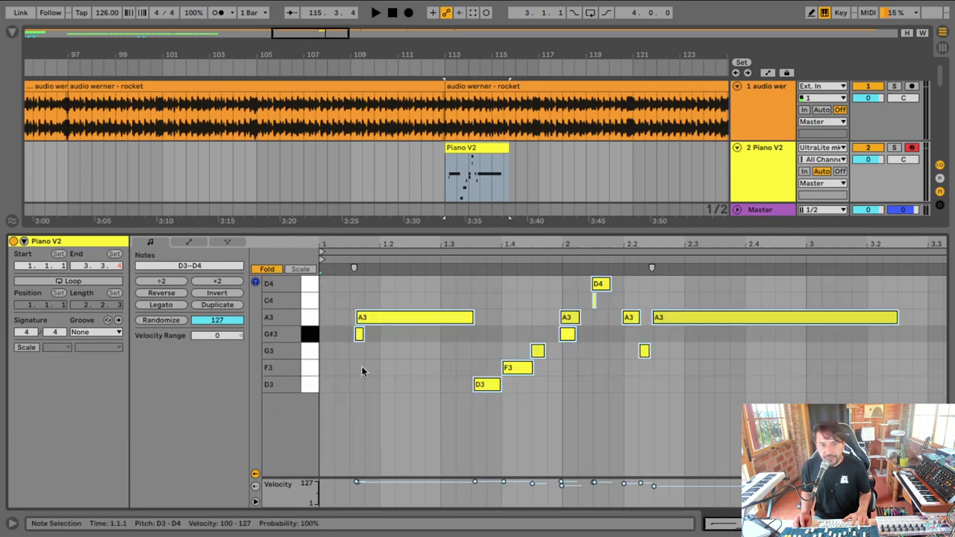
{"action": "key", "text": "space"}
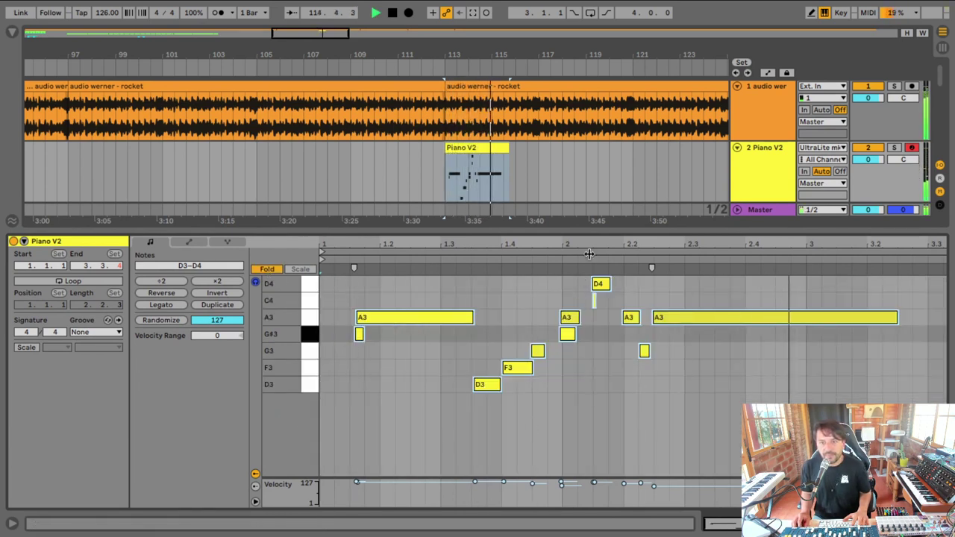
Step: Add a very short G3 grace note at about 1.1.3, at the start of the first G#3 note
{"action": "left_click_drag", "start_coordinate": [351, 236], "coordinate": [396, 343]}
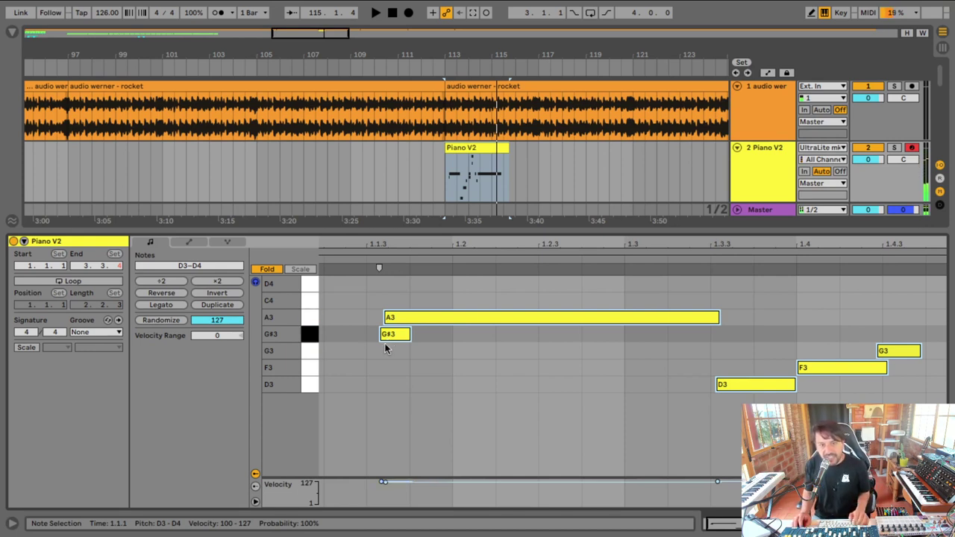
{"action": "double_click", "coordinate": [382, 351]}
{"action": "mouse_move", "coordinate": [408, 351]}
{"action": "left_mouse_down"}
{"action": "mouse_move", "coordinate": [378, 353]}
{"action": "mouse_move", "coordinate": [387, 363]}
{"action": "left_mouse_up"}
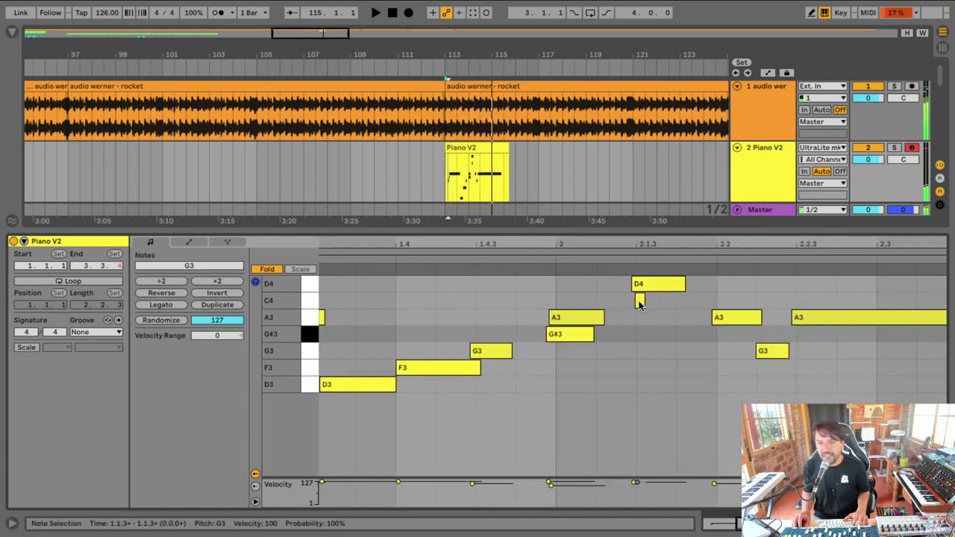
Step: Delete the short C4 note beneath the D4 and shorten the G#3 note at beat 2 to end around the beat line
{"action": "double_click", "coordinate": [639, 301]}
{"action": "key", "text": "space"}
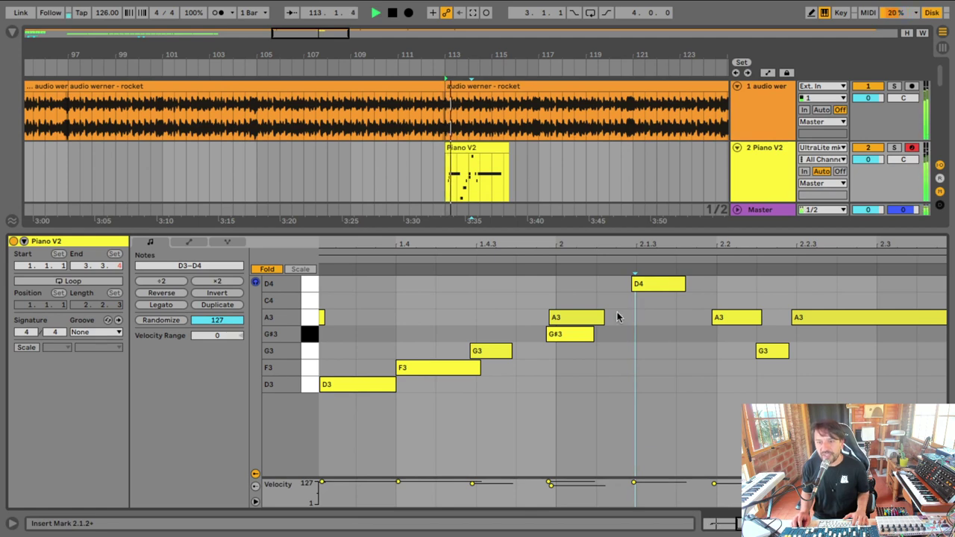
{"action": "left_click_drag", "start_coordinate": [593, 334], "coordinate": [569, 334]}
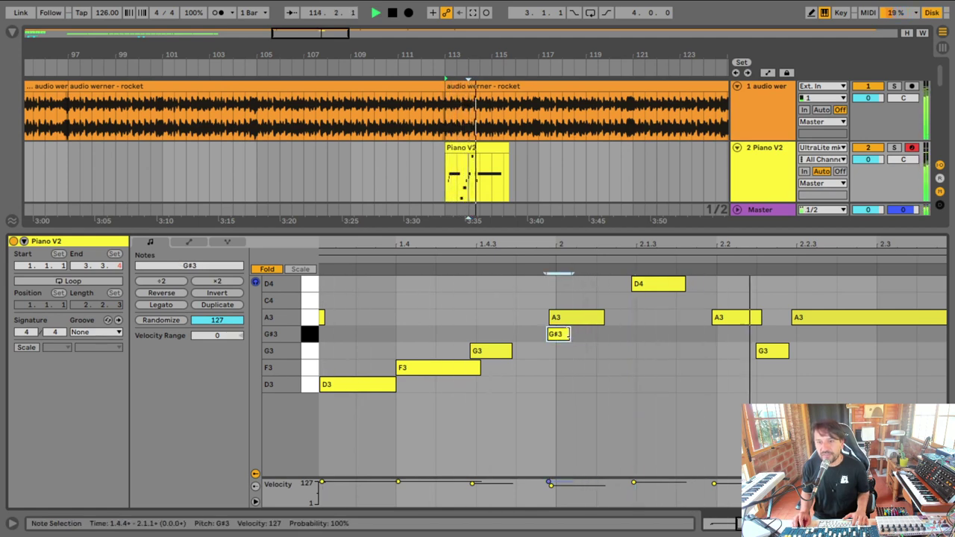
Step: Unfold the note editor and show the full length of the piano clip with taller note rows
{"action": "key", "text": "f"}
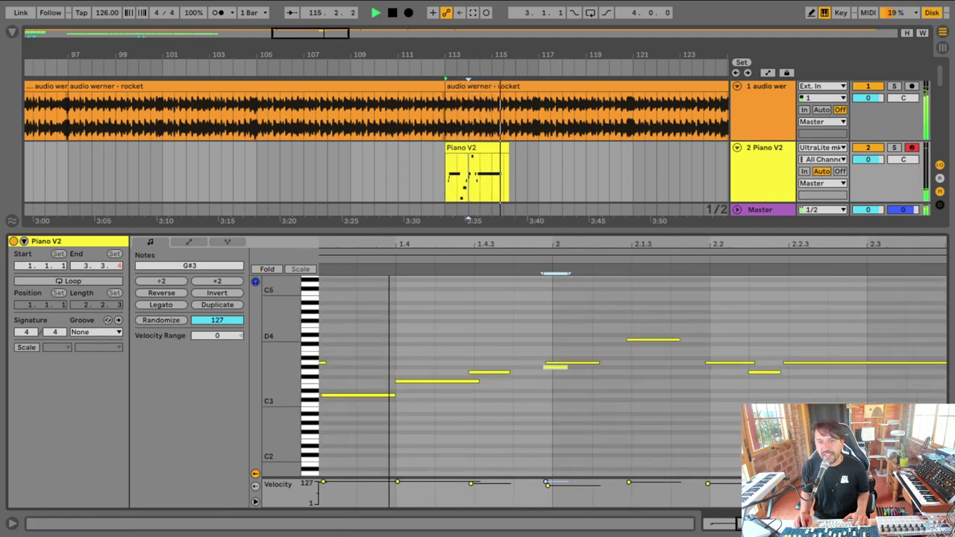
{"action": "key", "text": "x"}
{"action": "left_click_drag", "start_coordinate": [280, 341], "coordinate": [335, 294]}
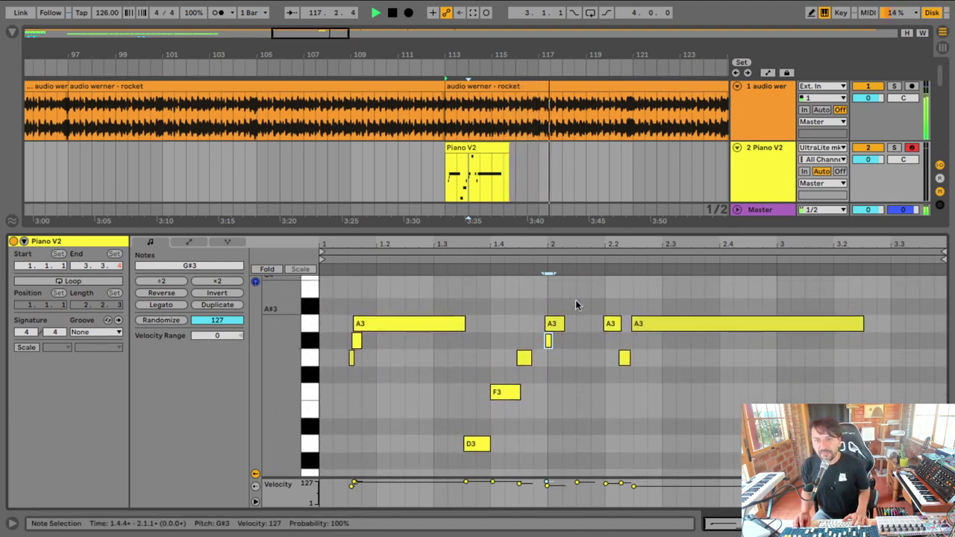
Step: Copy the Piano V2 clip from 113.1.1 to 121.1.1 on the same track
{"action": "left_click_drag", "start_coordinate": [584, 57], "coordinate": [518, 55]}
{"action": "left_click_drag", "start_coordinate": [397, 150], "coordinate": [576, 146]}
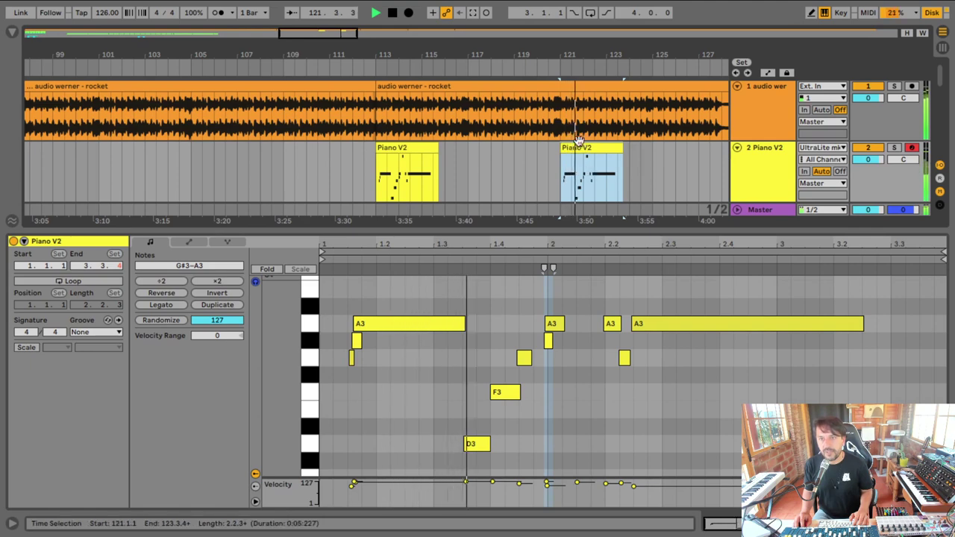
{"action": "mouse_move", "coordinate": [587, 146]}
{"action": "left_mouse_down"}
{"action": "mouse_move", "coordinate": [665, 145]}
{"action": "mouse_move", "coordinate": [577, 146]}
{"action": "left_mouse_up"}
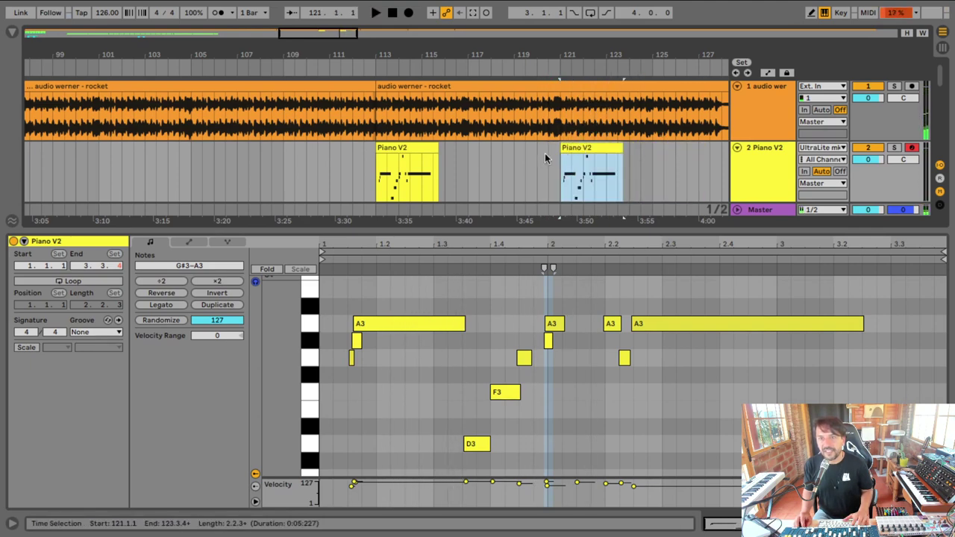
Step: Play the copied piano clip from 120.3.1 and set the Piano V2 track's volume to -4.5 dB
{"action": "left_click", "coordinate": [544, 153]}
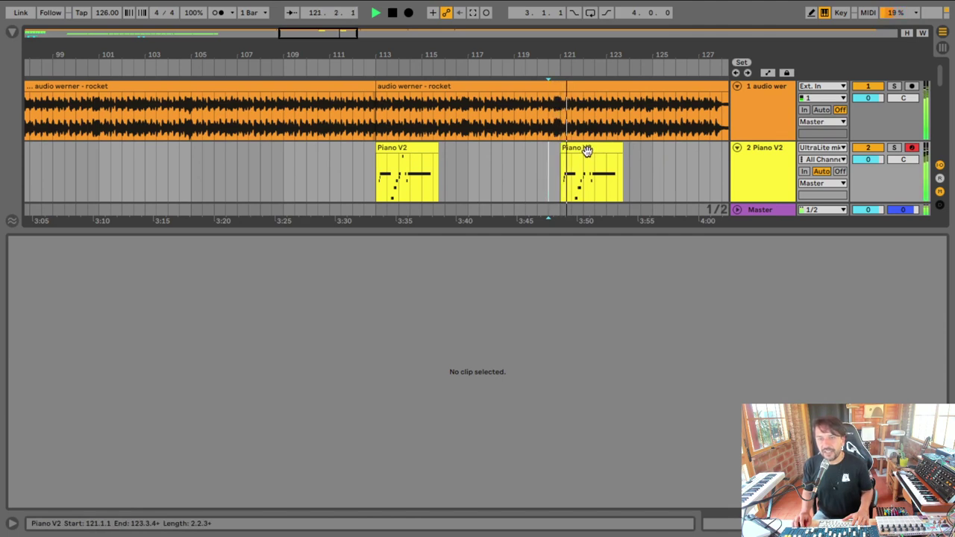
{"action": "left_click_drag", "start_coordinate": [868, 159], "coordinate": [867, 176]}
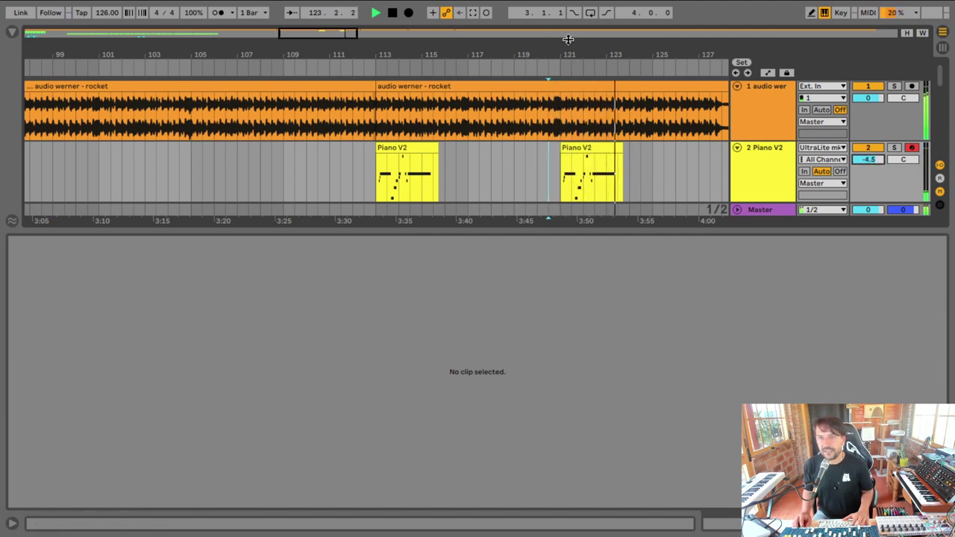
{"action": "left_click_drag", "start_coordinate": [573, 45], "coordinate": [426, 65]}
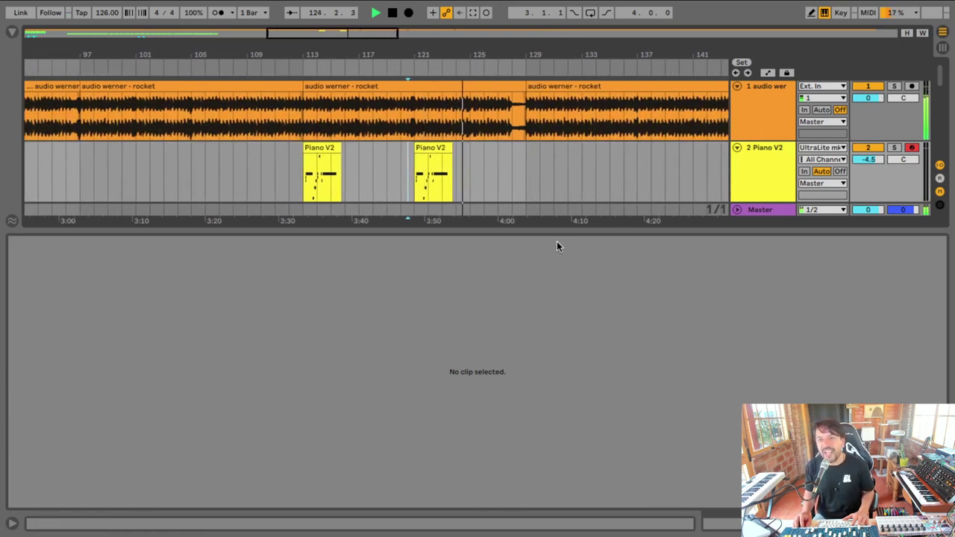
{"action": "left_click_drag", "start_coordinate": [559, 229], "coordinate": [539, 358]}
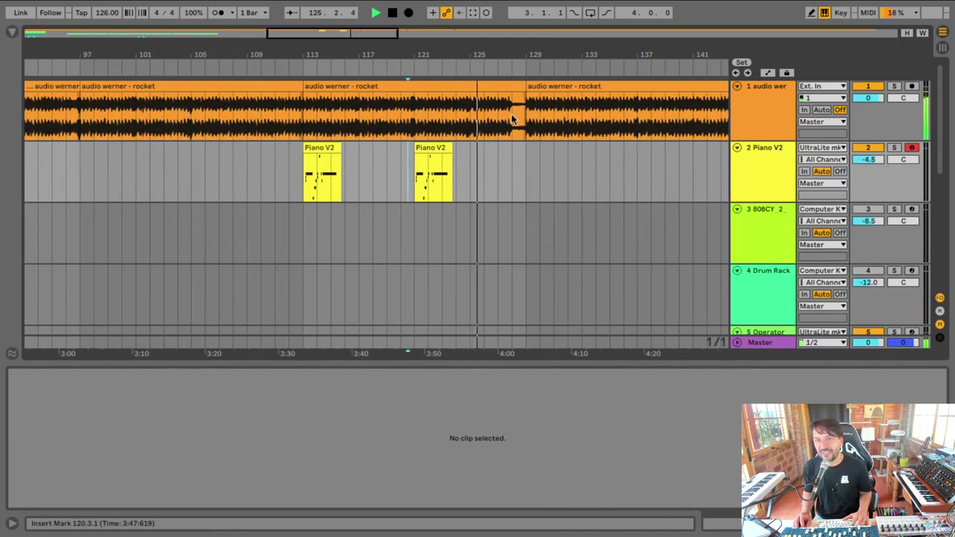
Step: Listen to the reference track's quiet gap before bar 129, starting from 128.1.1 and from 127.4.1
{"action": "left_click_drag", "start_coordinate": [537, 56], "coordinate": [476, 122]}
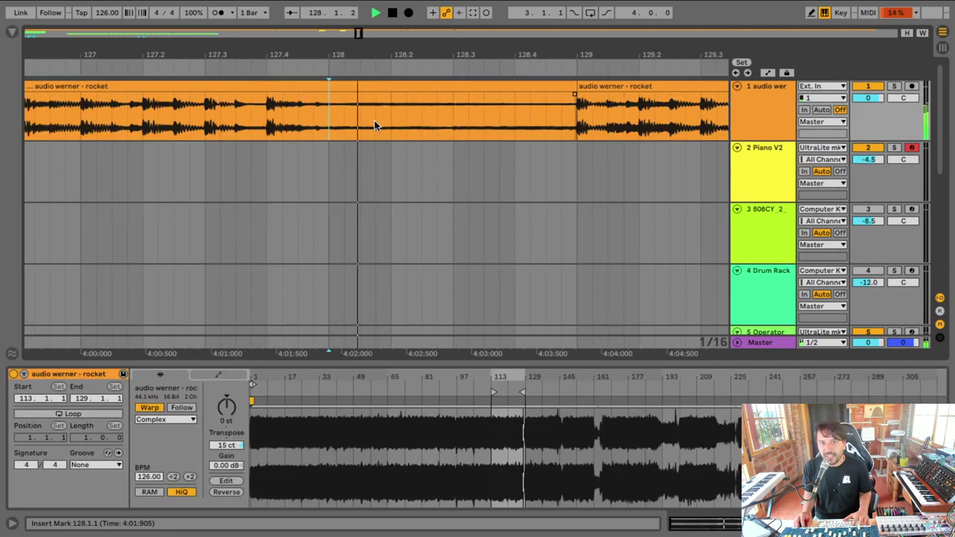
{"action": "left_click", "coordinate": [389, 107]}
{"action": "key", "text": "space"}
{"action": "left_click", "coordinate": [330, 120]}
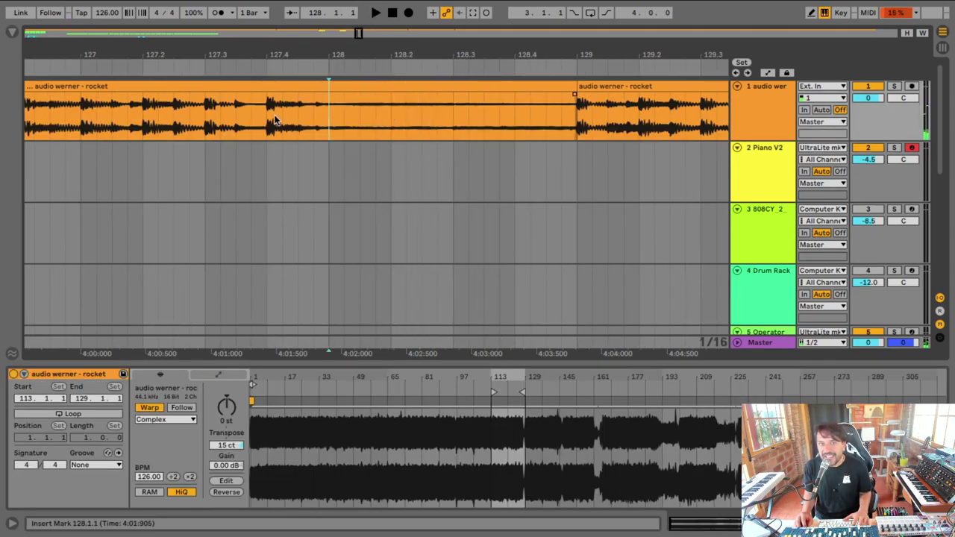
{"action": "key", "text": "space"}
{"action": "key", "text": "space"}
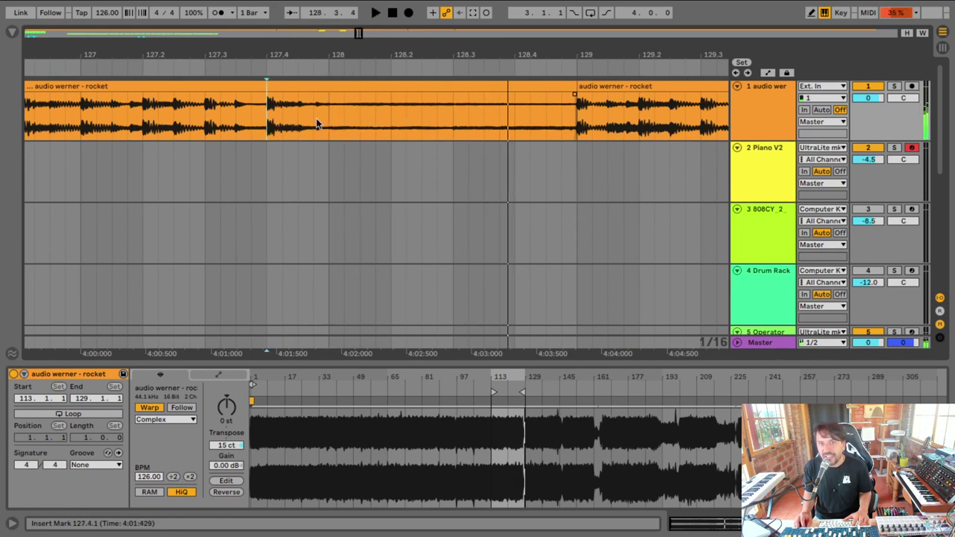
Step: Select short spans of the quiet gap in the reference clip, ending with 128.3.1 to 128.3.2, and examine the waveform
{"action": "left_click_drag", "start_coordinate": [331, 114], "coordinate": [390, 113]}
{"action": "left_click_drag", "start_coordinate": [451, 113], "coordinate": [470, 112]}
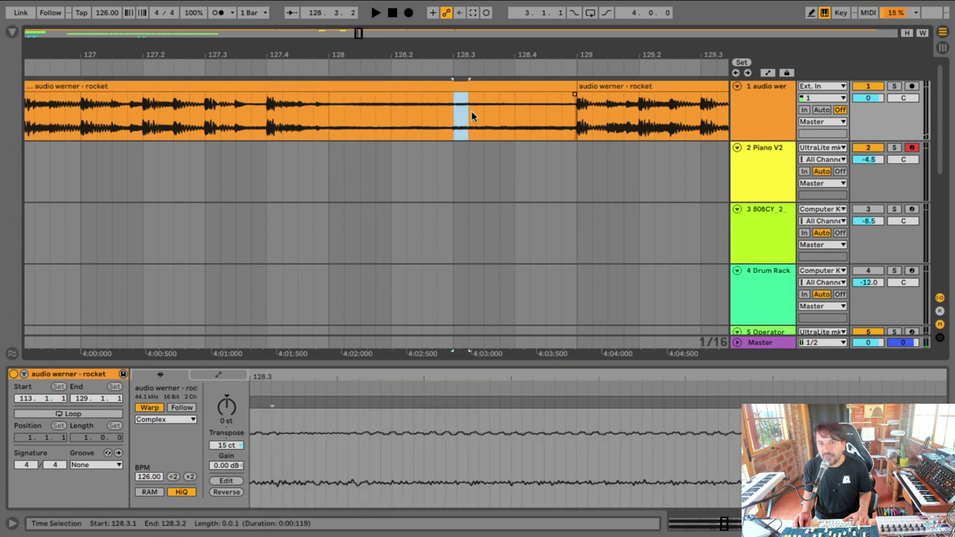
{"action": "key", "text": "plus"}
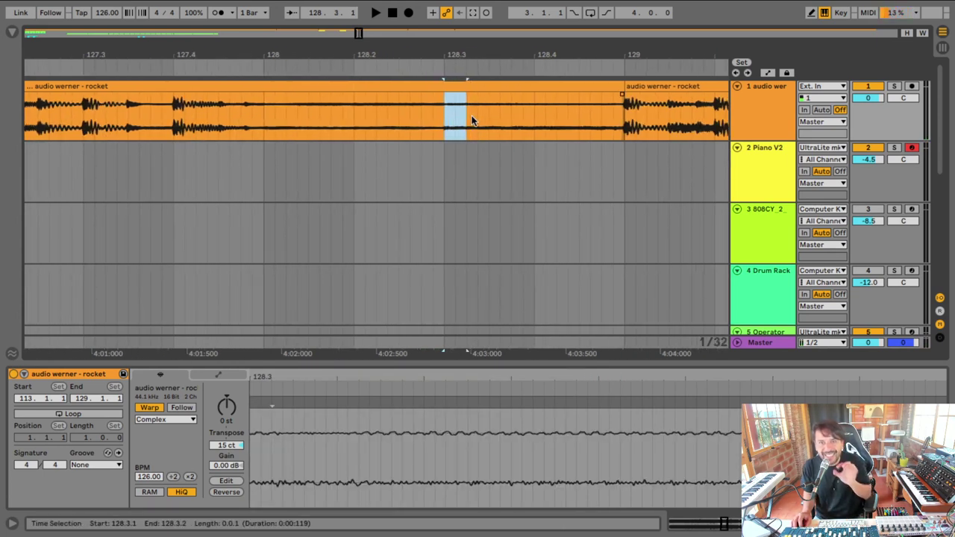
Step: Play the reference track from 127.4.1 through the gap and past the clip boundary at 129.1.1 into bar 135
{"action": "left_click", "coordinate": [170, 122]}
{"action": "key", "text": "space"}
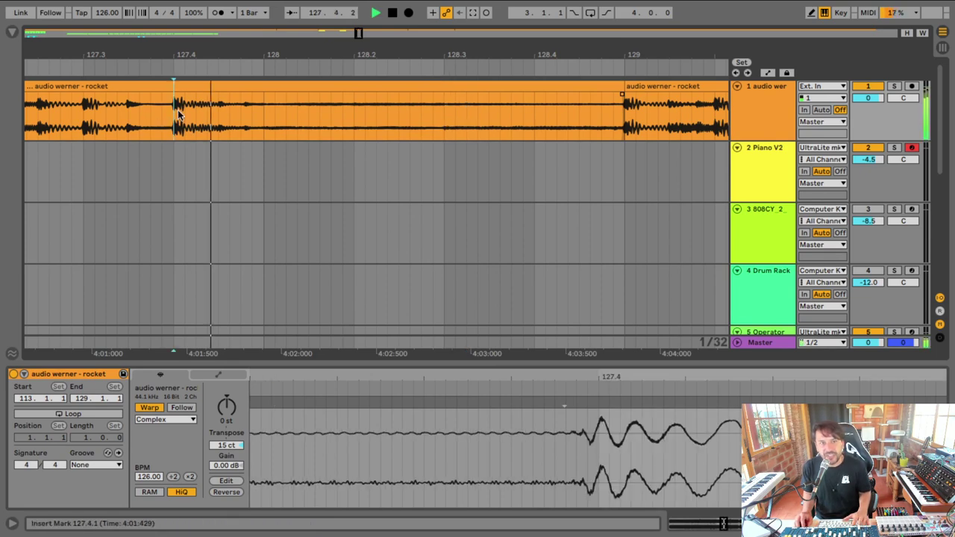
{"action": "left_click_drag", "start_coordinate": [331, 50], "coordinate": [188, 43]}
{"action": "left_click_drag", "start_coordinate": [398, 49], "coordinate": [233, 39]}
{"action": "left_click_drag", "start_coordinate": [445, 54], "coordinate": [440, 53]}
{"action": "left_click_drag", "start_coordinate": [316, 28], "coordinate": [313, 24]}
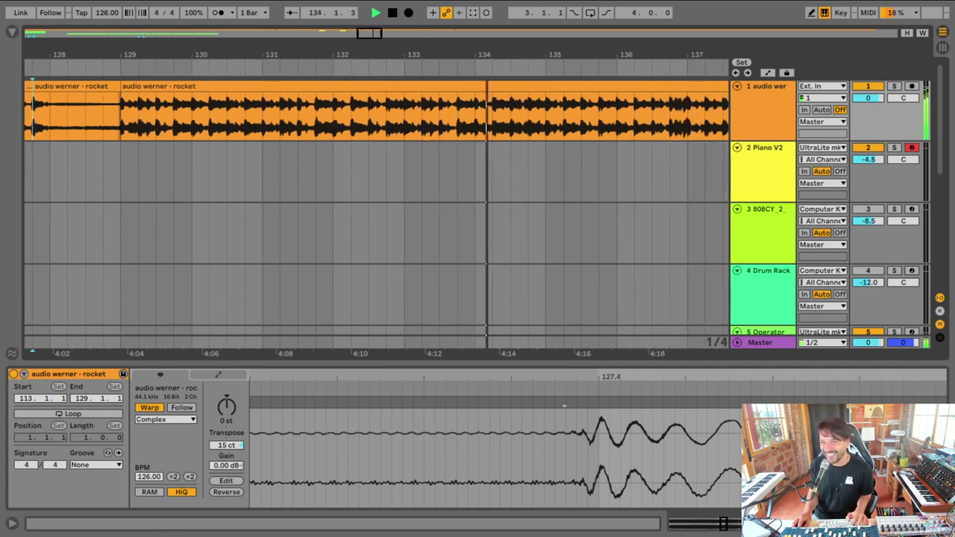
{"action": "left_click_drag", "start_coordinate": [464, 52], "coordinate": [417, 37]}
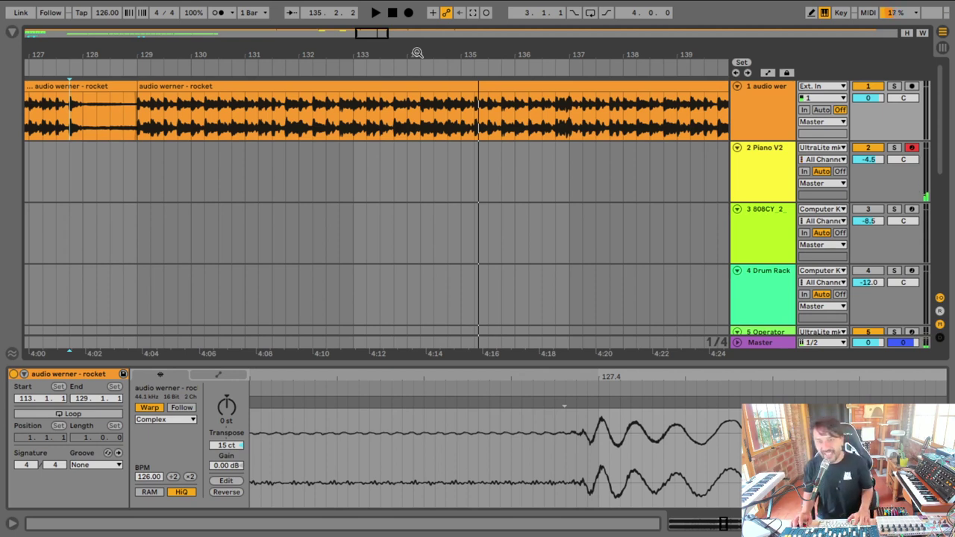
Step: Play the reference track's section after the gap from 129.1.1 and again from 133.1.1
{"action": "left_click", "coordinate": [138, 123]}
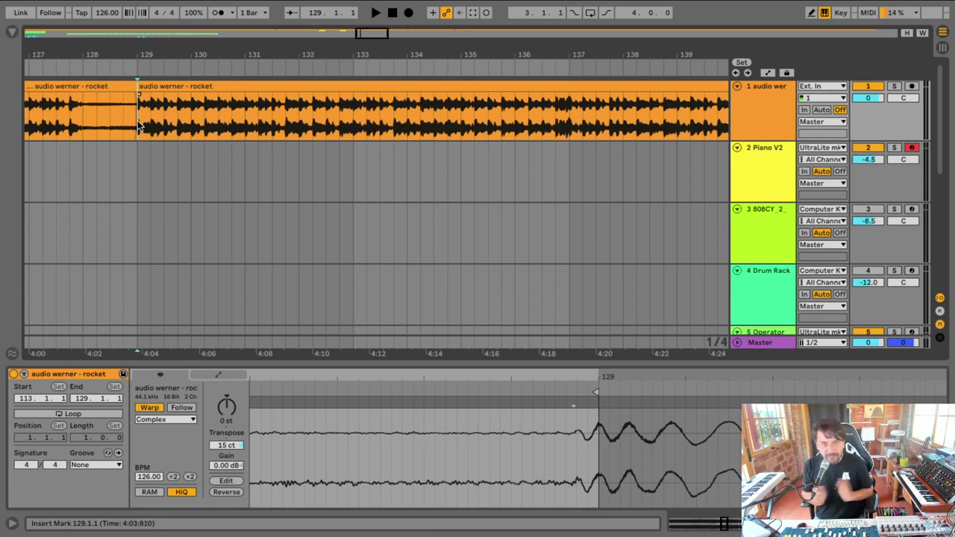
{"action": "left_click_drag", "start_coordinate": [221, 49], "coordinate": [222, 78]}
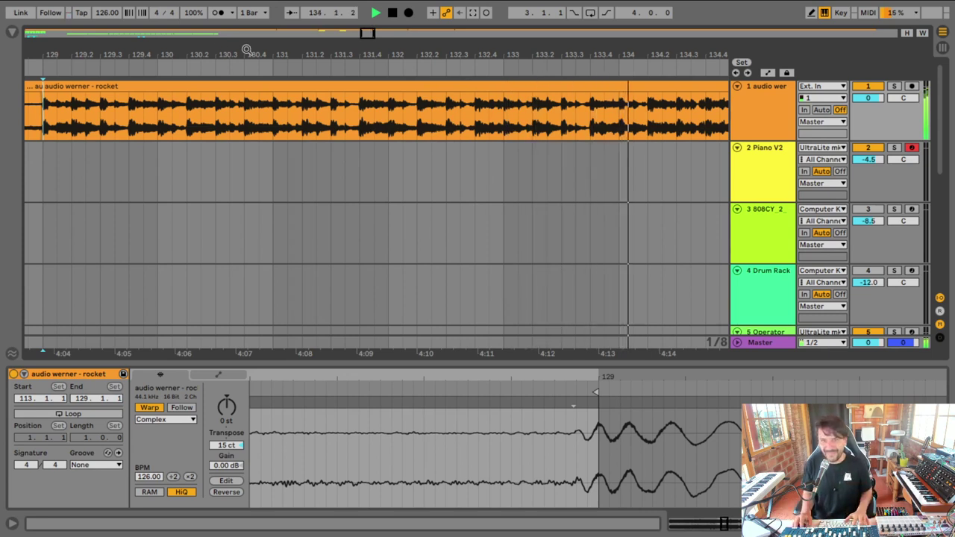
{"action": "left_click", "coordinate": [502, 121]}
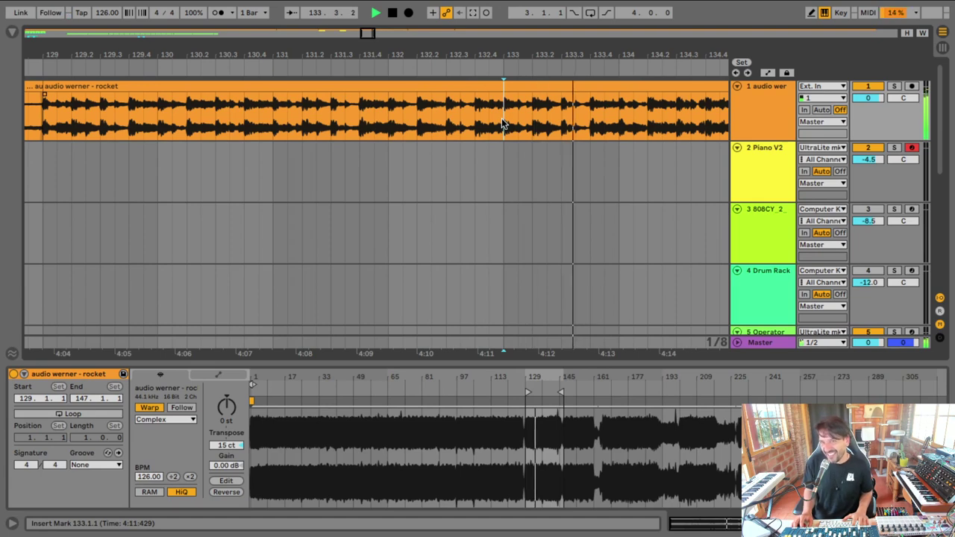
{"action": "left_click_drag", "start_coordinate": [525, 54], "coordinate": [153, 54]}
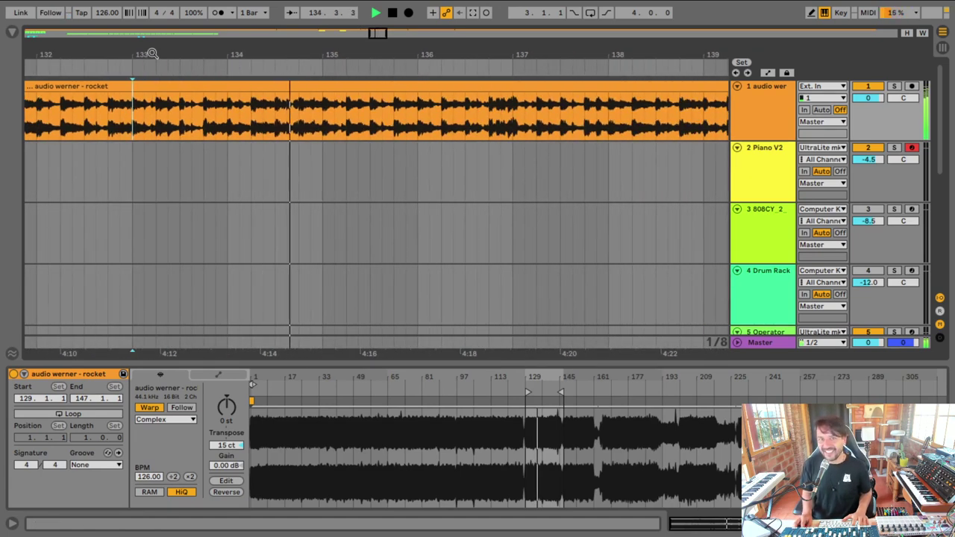
{"action": "left_click_drag", "start_coordinate": [287, 47], "coordinate": [287, 19]}
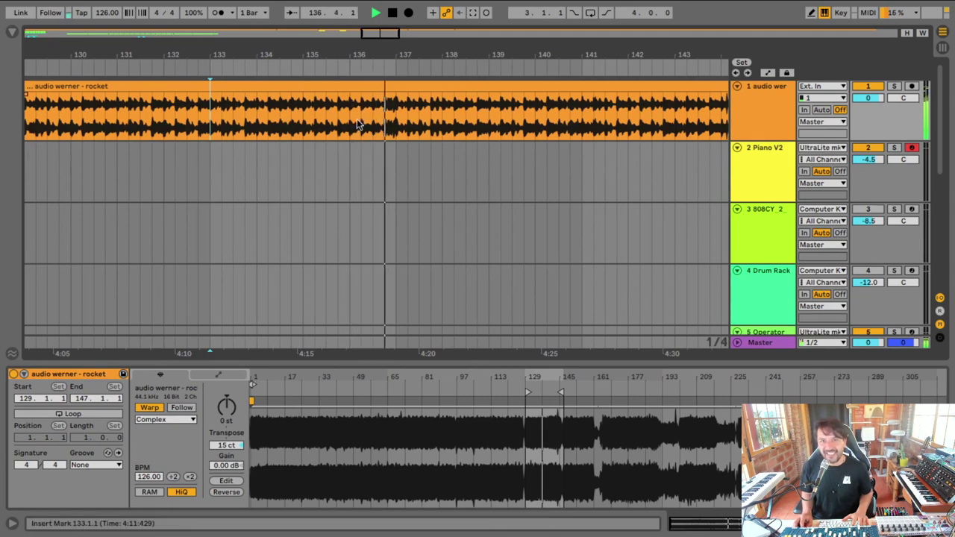
Step: Play the reference track's section from 129.1.1 and follow the waveform past bar 138
{"action": "left_click_drag", "start_coordinate": [393, 52], "coordinate": [393, 24]}
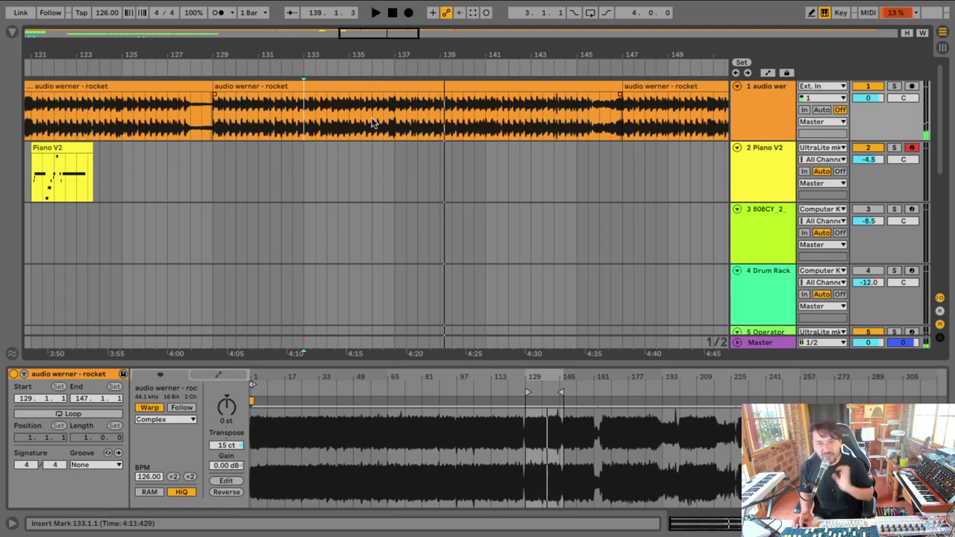
{"action": "scroll", "coordinate": [354, 112], "scroll_direction": "down", "scroll_amount": 3}
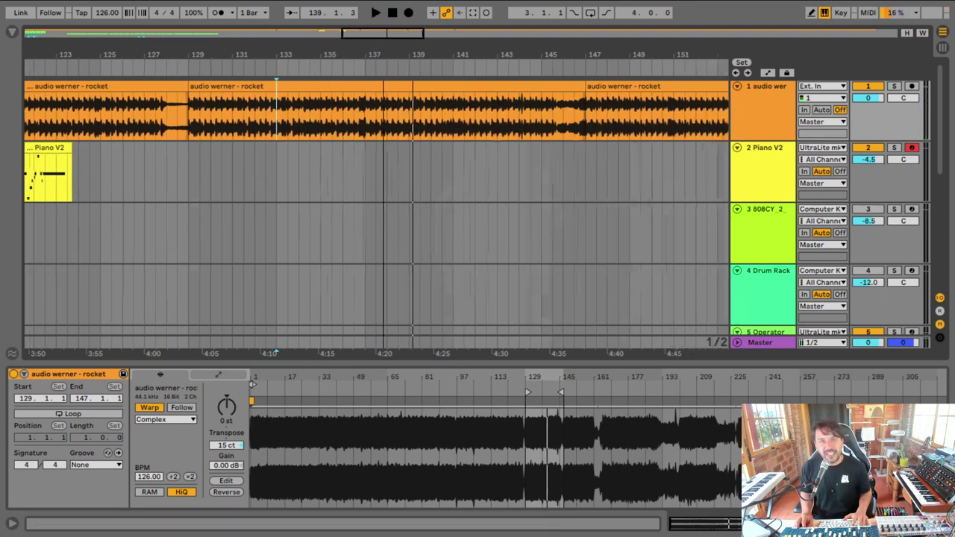
{"action": "left_click", "coordinate": [272, 108]}
{"action": "key", "text": "space"}
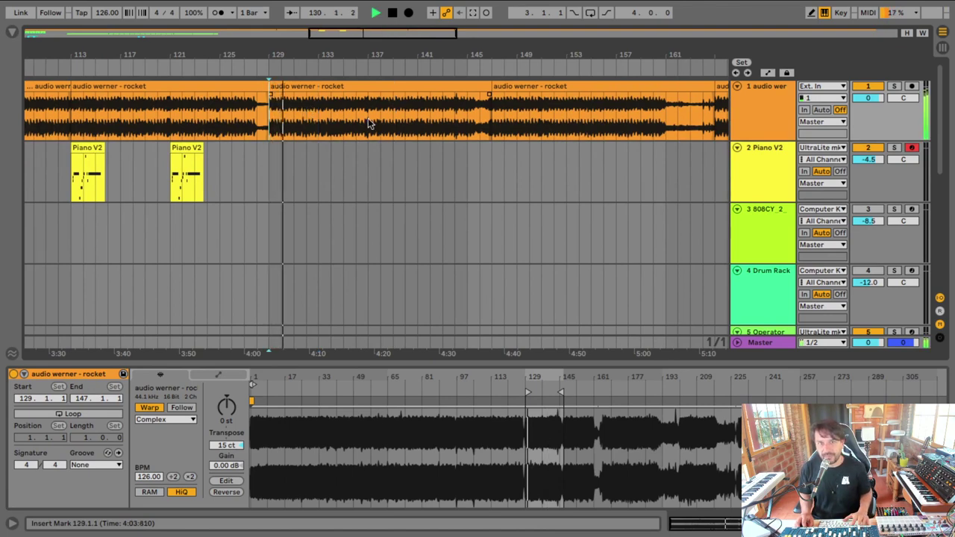
{"action": "scroll", "coordinate": [363, 121], "scroll_direction": "up", "scroll_amount": 5}
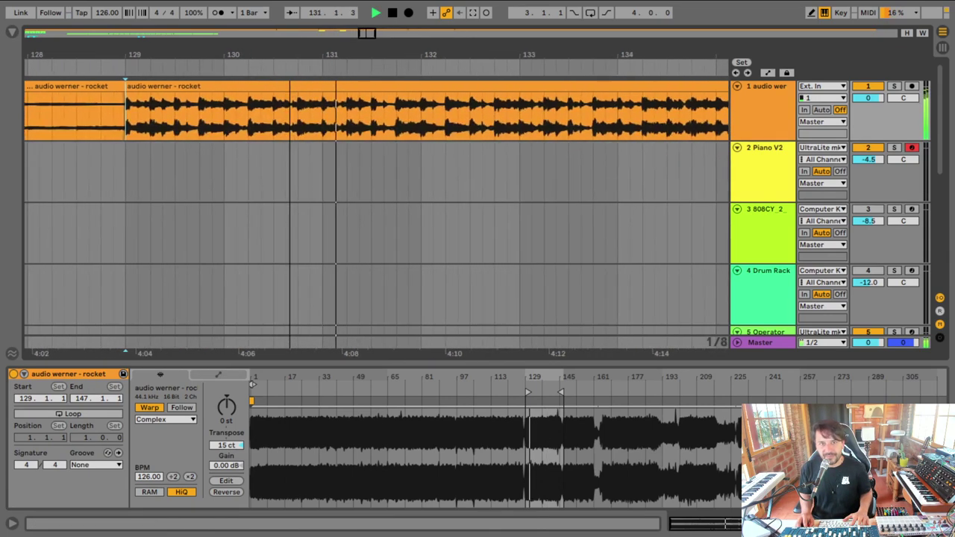
{"action": "left_click", "coordinate": [383, 119]}
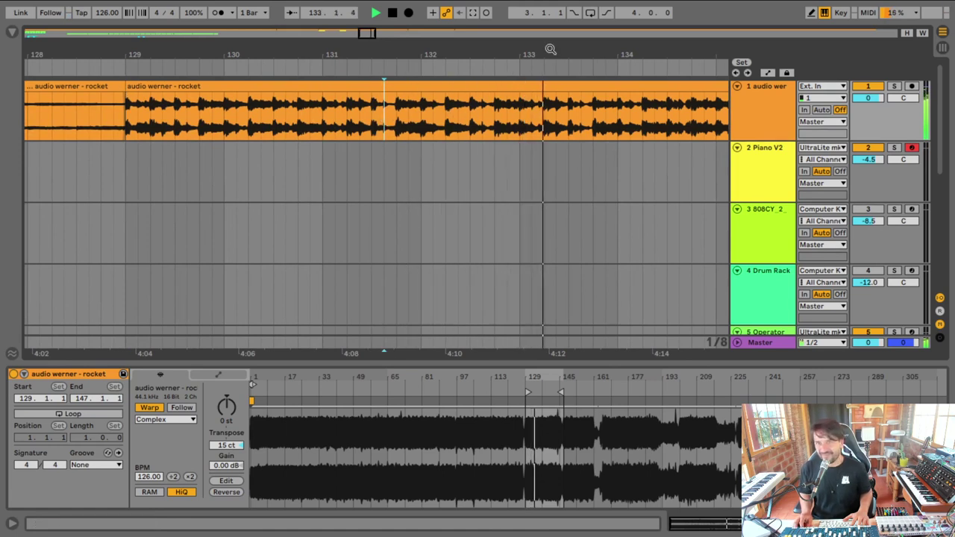
{"action": "left_click_drag", "start_coordinate": [550, 48], "coordinate": [404, 49]}
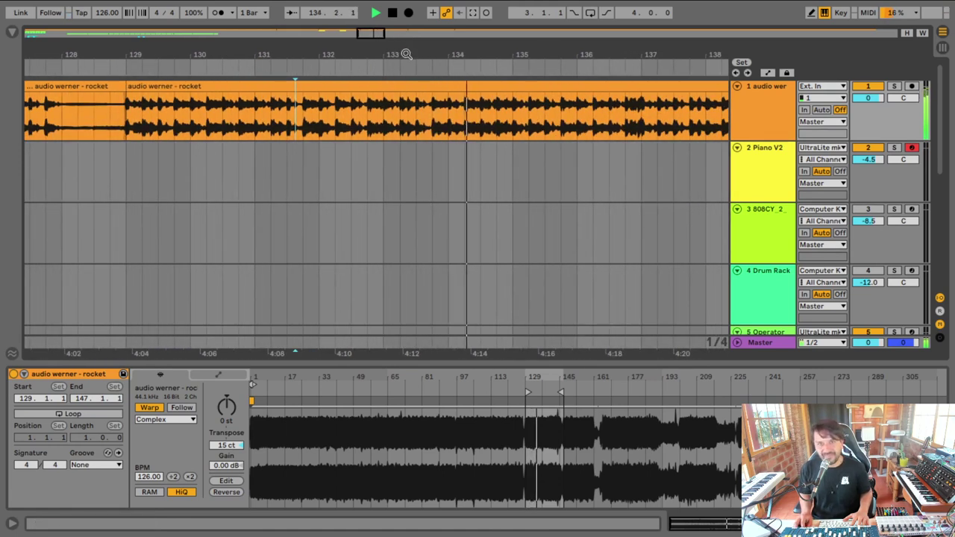
{"action": "left_click_drag", "start_coordinate": [495, 54], "coordinate": [347, 53]}
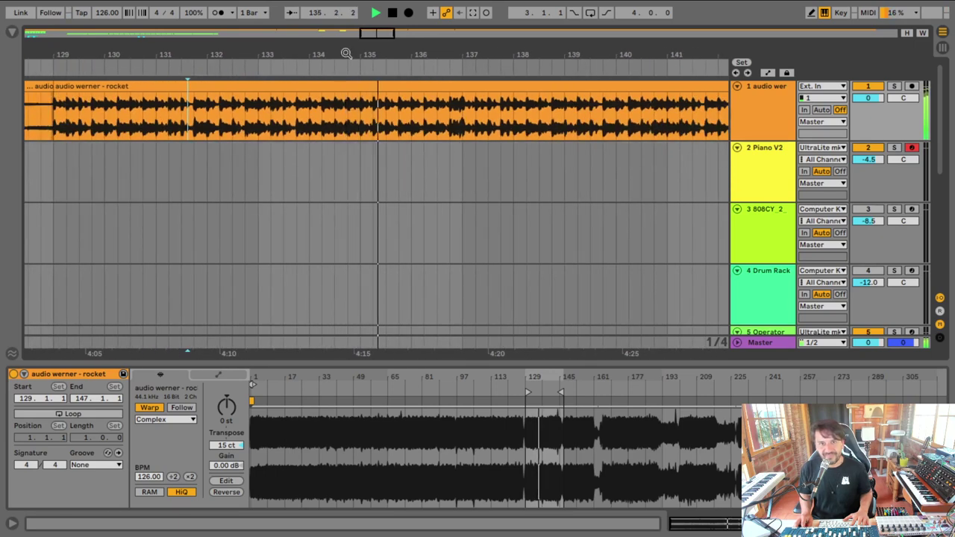
{"action": "left_click_drag", "start_coordinate": [426, 59], "coordinate": [426, 52]}
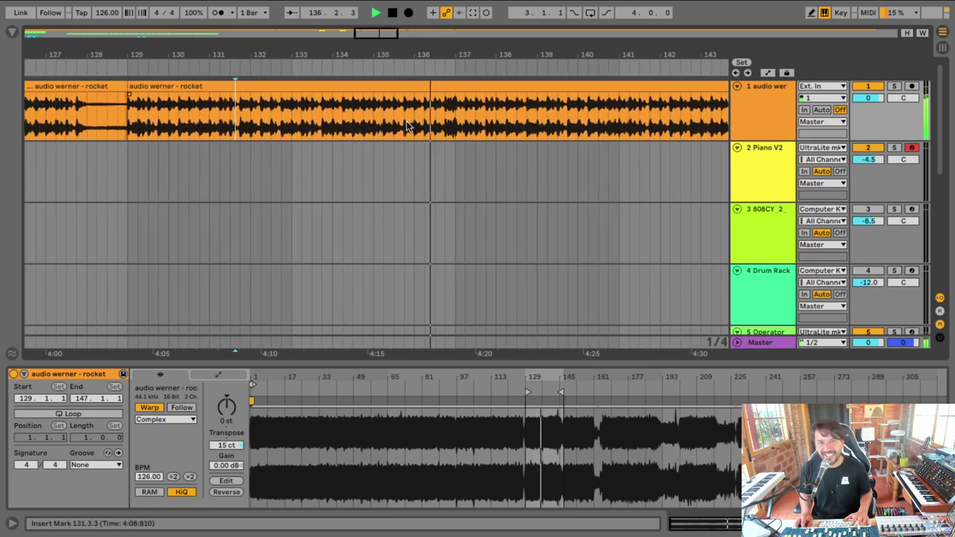
{"action": "left_click_drag", "start_coordinate": [505, 52], "coordinate": [423, 46]}
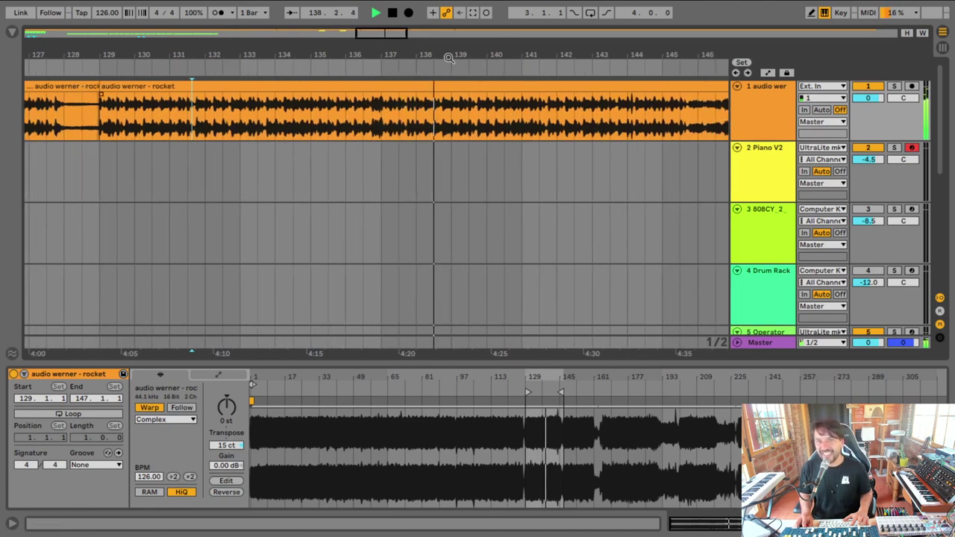
{"action": "scroll", "coordinate": [428, 123], "scroll_direction": "down", "scroll_amount": 3}
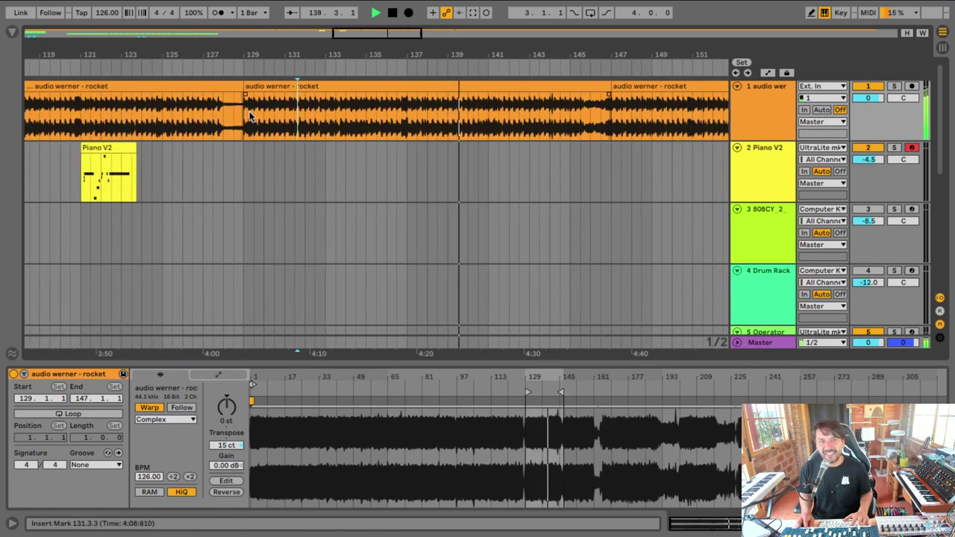
Step: Select the reference clip's span from bar 129 to 147 and listen repeatedly from 141.4.1
{"action": "left_click_drag", "start_coordinate": [246, 111], "coordinate": [610, 113]}
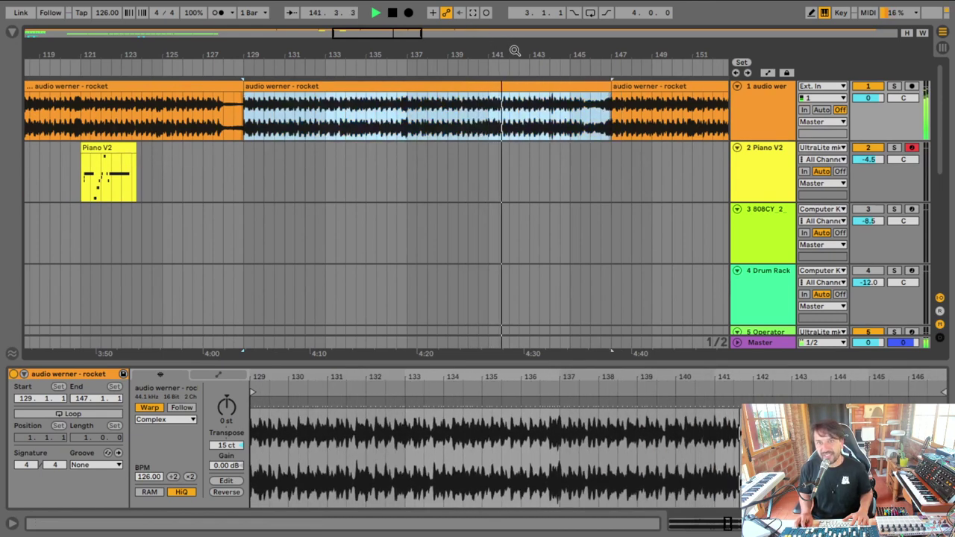
{"action": "left_click_drag", "start_coordinate": [514, 50], "coordinate": [448, 116]}
{"action": "left_click", "coordinate": [435, 124]}
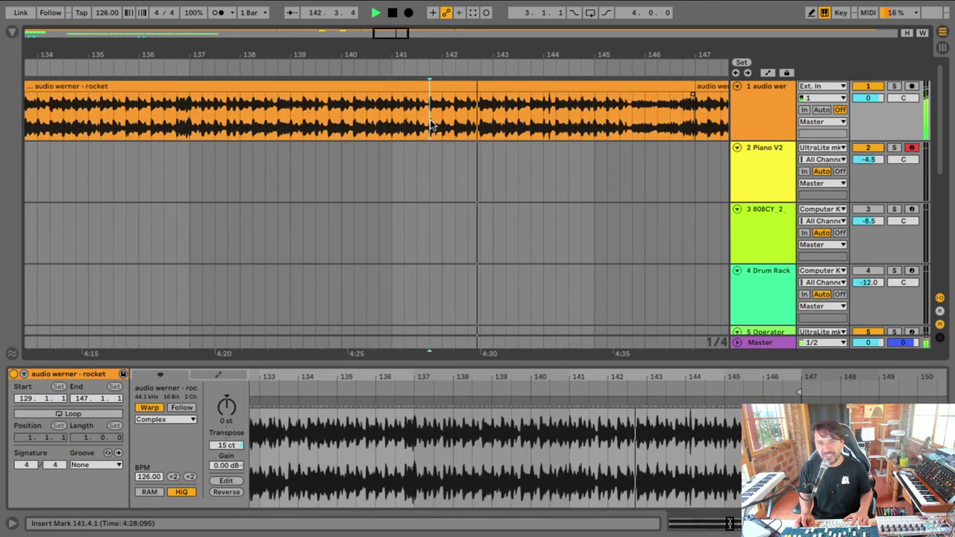
{"action": "key", "text": "space"}
{"action": "key", "text": "space"}
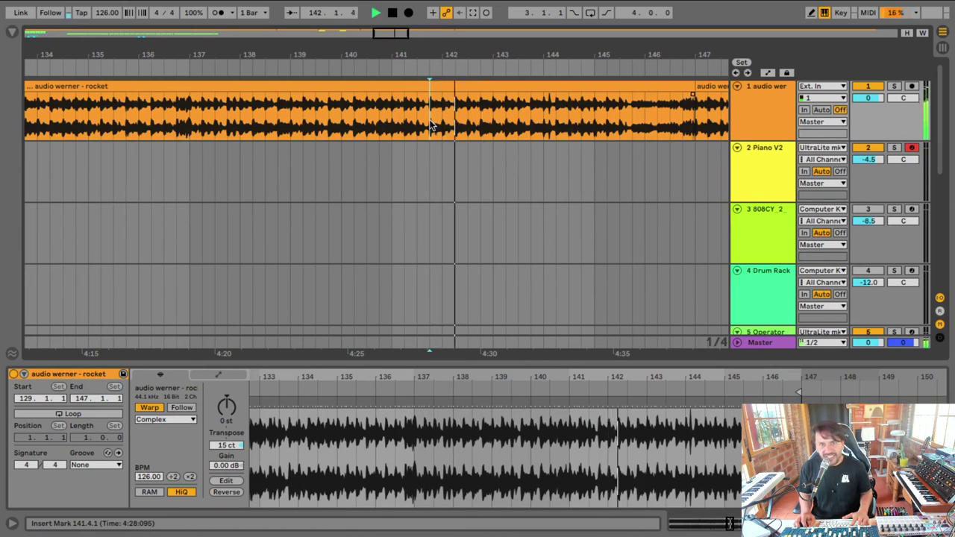
{"action": "key", "text": "space"}
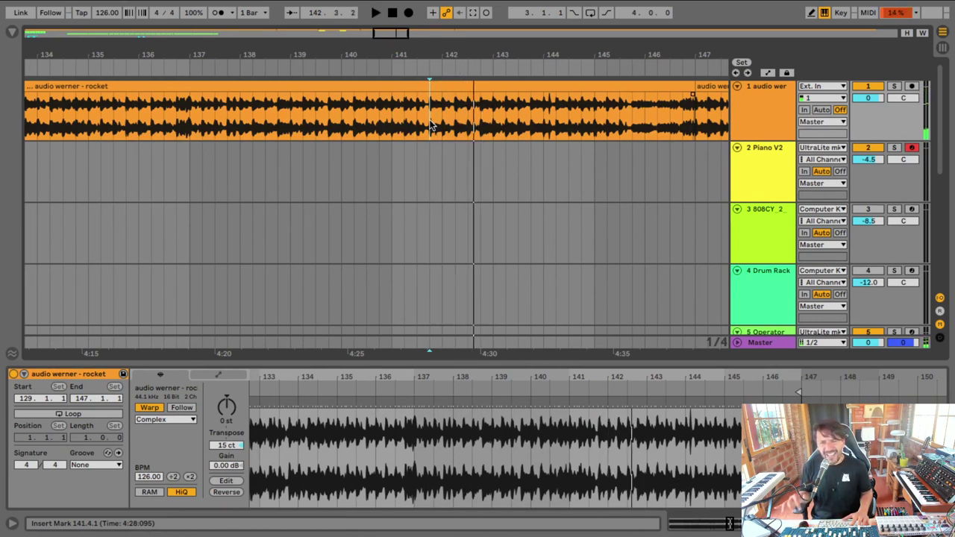
{"action": "key", "text": "space"}
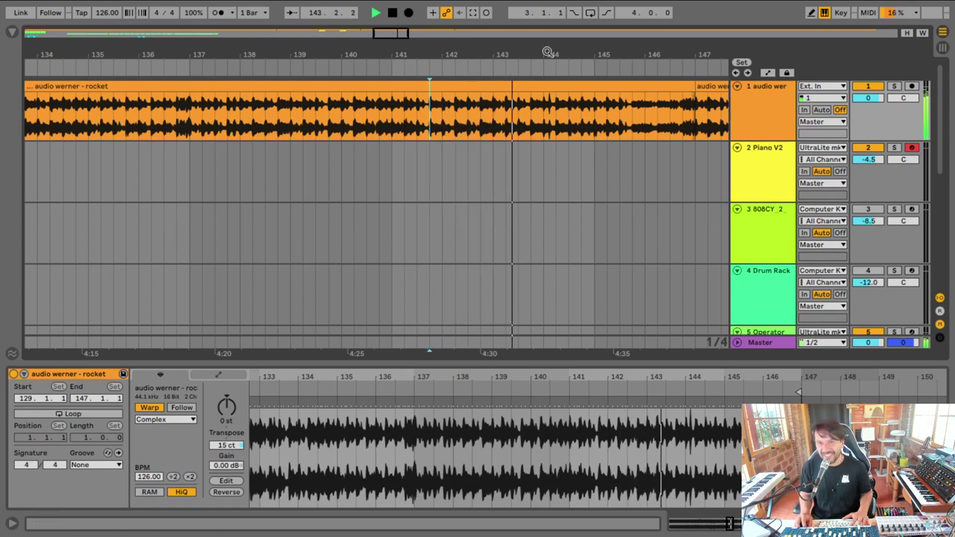
Step: Listen through the short break before bar 147, replay from 147.1.1 and select the reference clip spanning bars 147 to 165
{"action": "left_click_drag", "start_coordinate": [548, 52], "coordinate": [390, 50]}
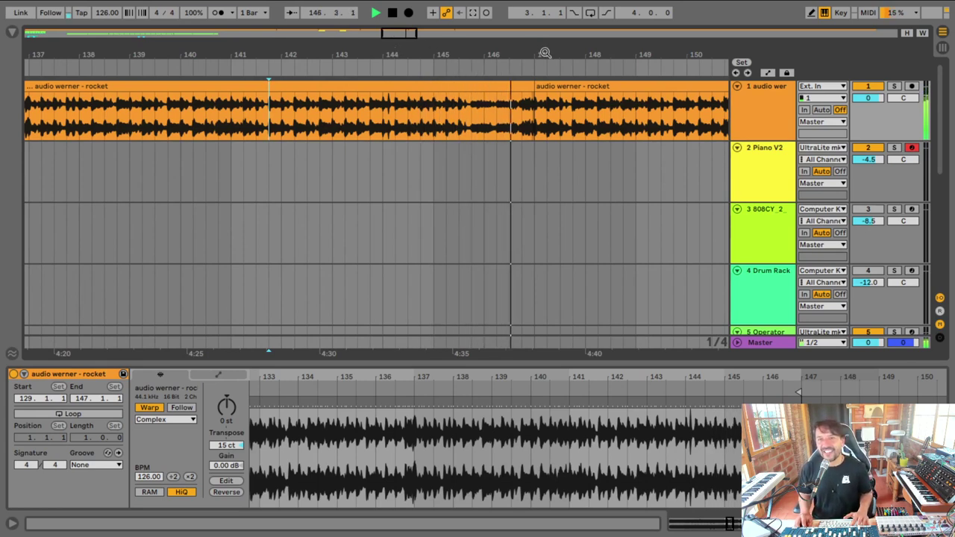
{"action": "left_click_drag", "start_coordinate": [546, 52], "coordinate": [317, 45]}
{"action": "left_click", "coordinate": [312, 129]}
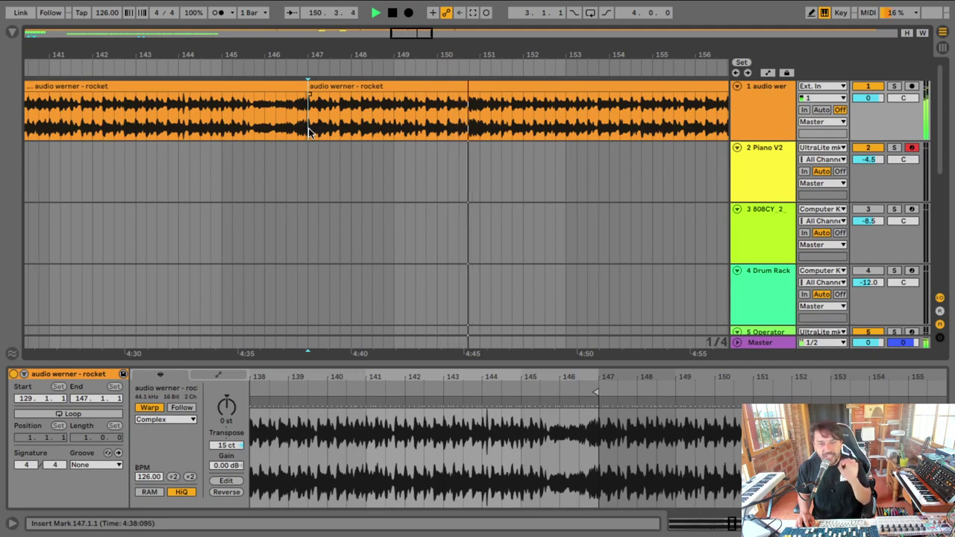
{"action": "left_click_drag", "start_coordinate": [354, 55], "coordinate": [285, 55]}
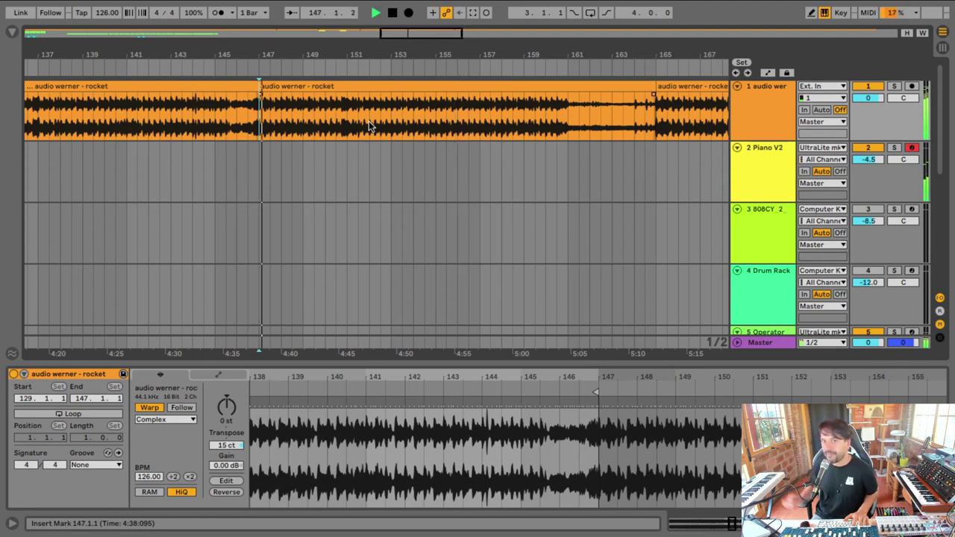
{"action": "left_click", "coordinate": [342, 83]}
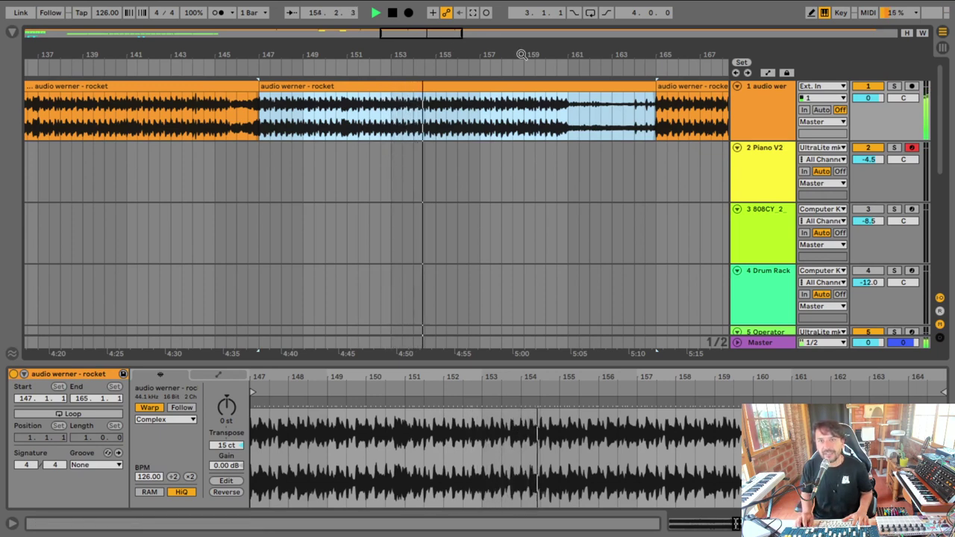
Step: Play the reference track's breakdown from 161.1.1 across the clip boundary at bar 165 and into bar 169
{"action": "left_click", "coordinate": [568, 176]}
{"action": "key", "text": "space"}
{"action": "key", "text": "space"}
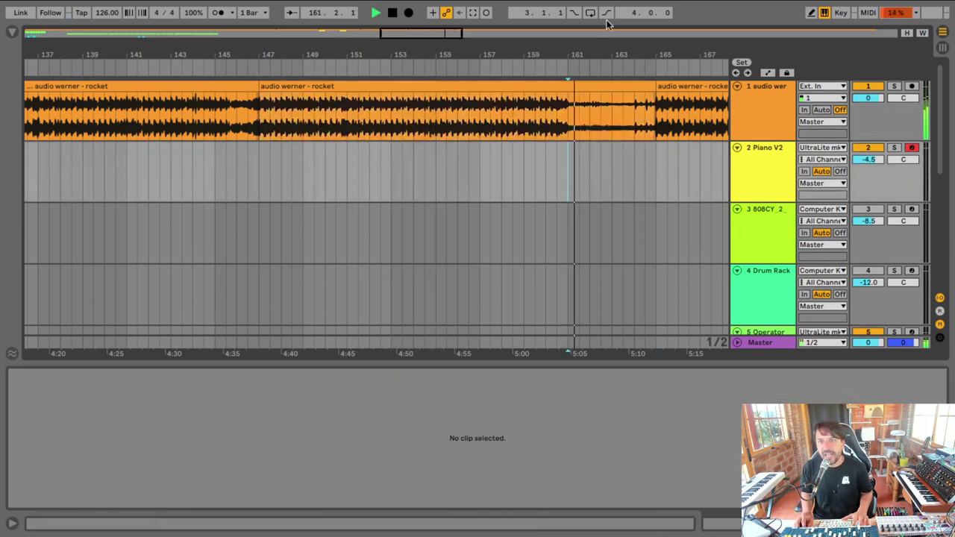
{"action": "left_click_drag", "start_coordinate": [600, 54], "coordinate": [447, 29]}
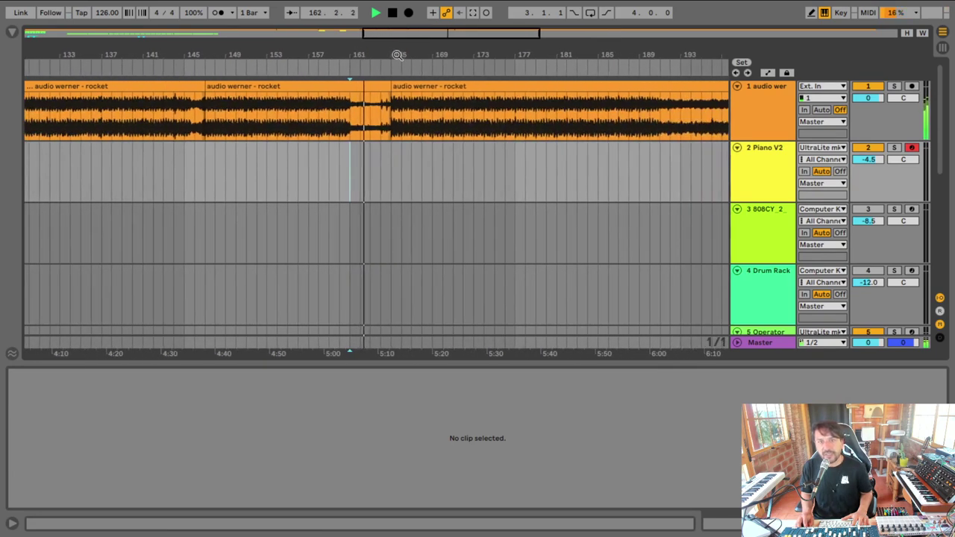
{"action": "key", "text": "plus"}
{"action": "key", "text": "plus"}
{"action": "key", "text": "plus"}
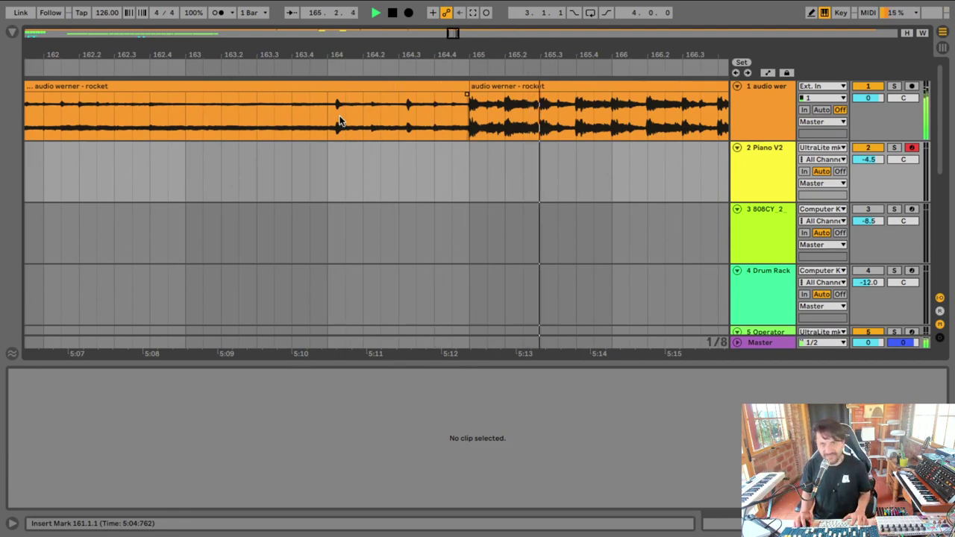
{"action": "left_click_drag", "start_coordinate": [518, 51], "coordinate": [343, 108]}
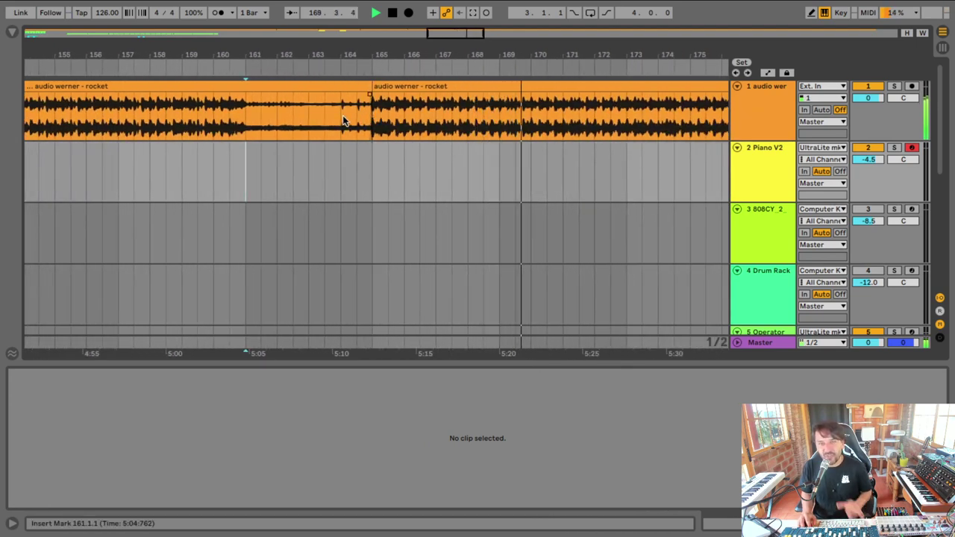
Step: Record a chord progression on the chord track from 165.1.1 to the end of bar 173, alongside the reference track
{"action": "left_click_drag", "start_coordinate": [396, 52], "coordinate": [265, 9]}
{"action": "left_click_drag", "start_coordinate": [265, 53], "coordinate": [260, 47]}
{"action": "left_click_drag", "start_coordinate": [391, 32], "coordinate": [202, 36]}
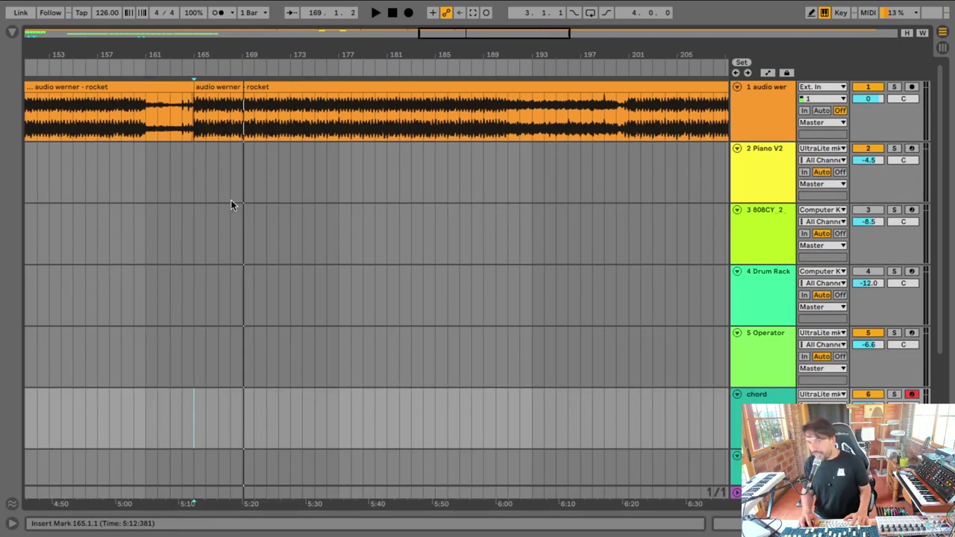
{"action": "left_click", "coordinate": [195, 395]}
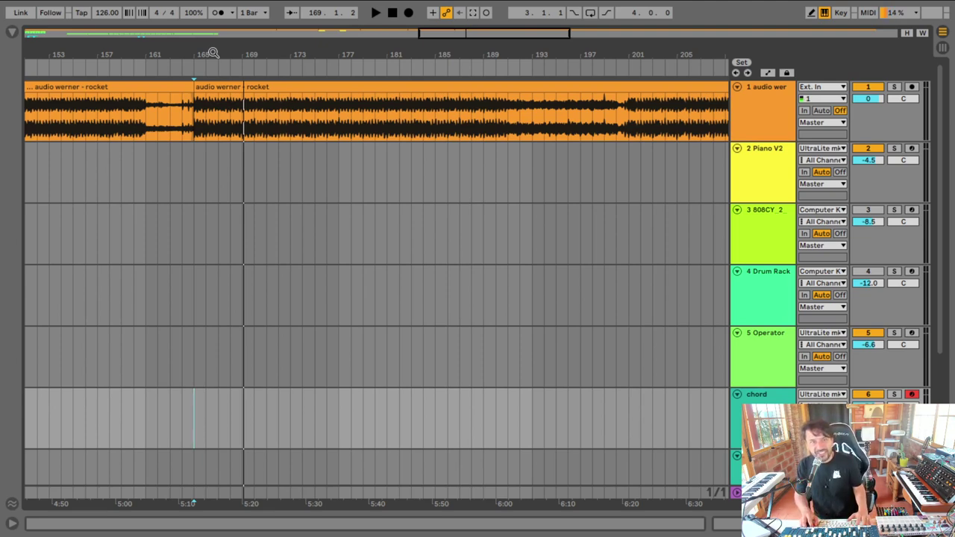
{"action": "left_click_drag", "start_coordinate": [212, 53], "coordinate": [212, 90]}
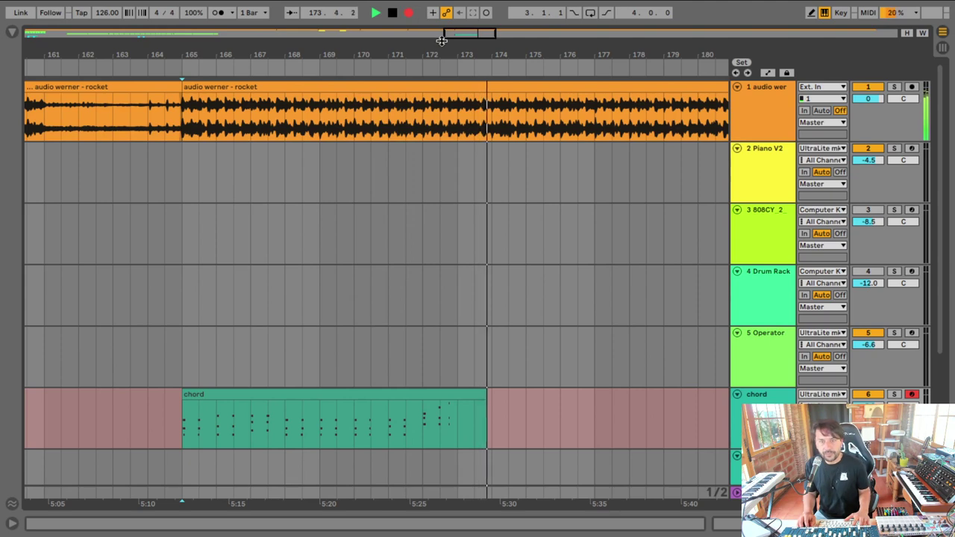
{"action": "key", "text": "space"}
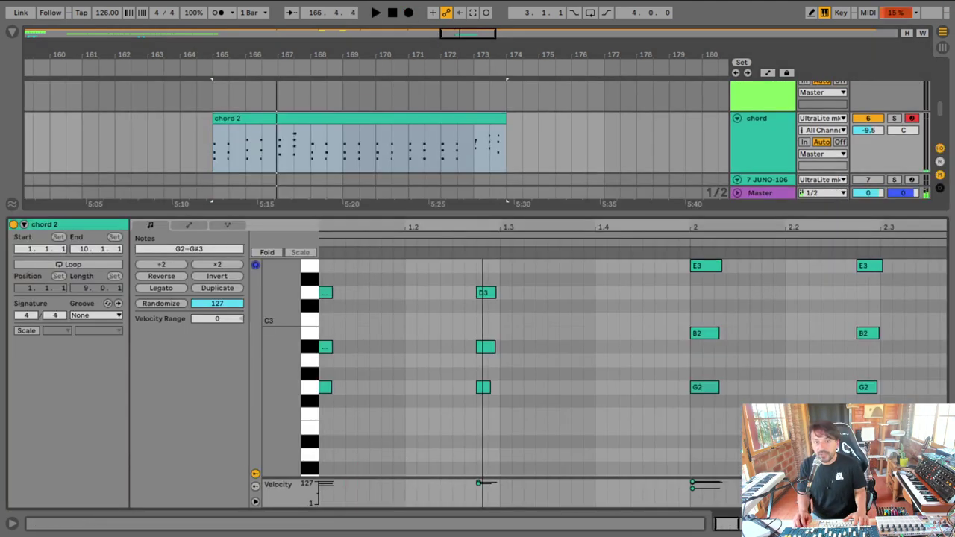
Step: Play back the recorded chord clip and examine its notes through to bar 9
{"action": "left_click_drag", "start_coordinate": [573, 217], "coordinate": [572, 221]}
{"action": "key", "text": "space"}
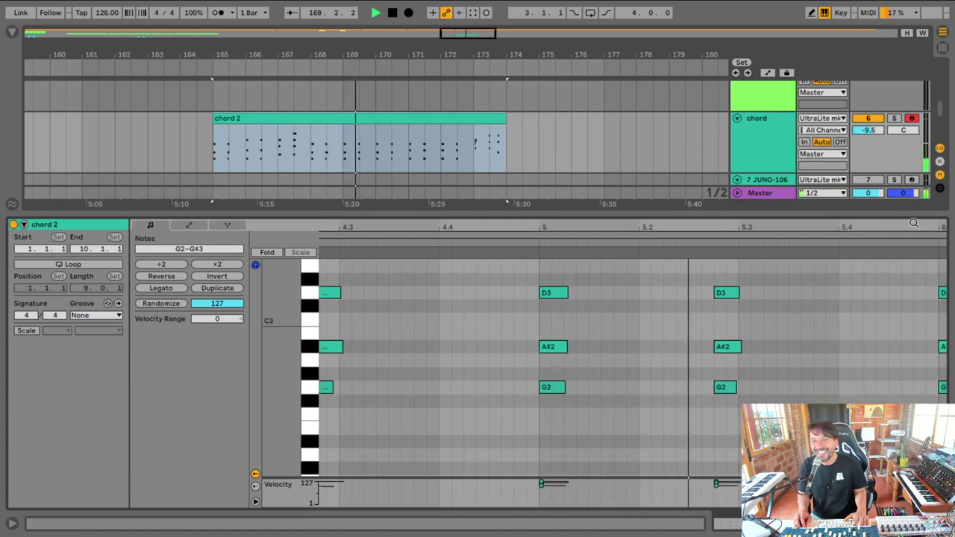
{"action": "left_click_drag", "start_coordinate": [869, 231], "coordinate": [395, 179]}
{"action": "left_click_drag", "start_coordinate": [395, 227], "coordinate": [549, 226]}
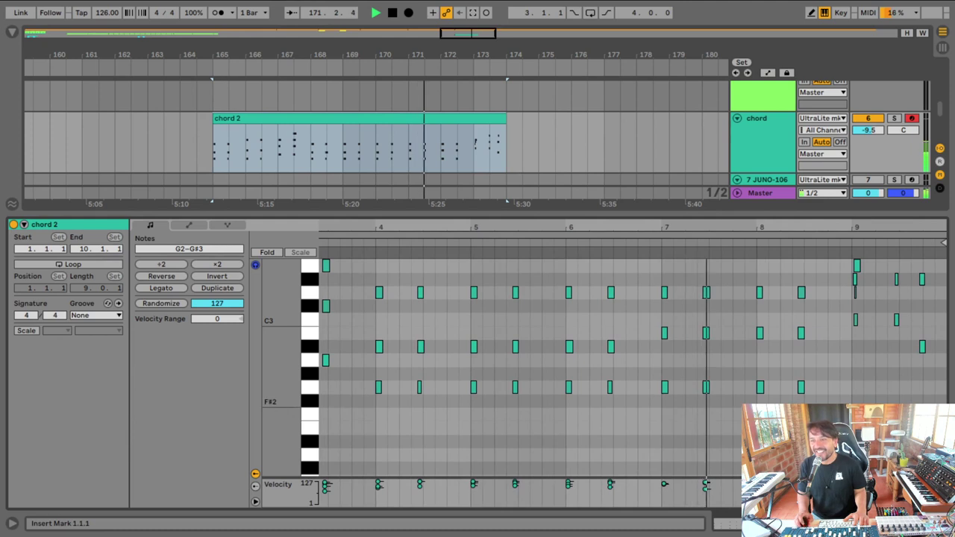
{"action": "scroll", "coordinate": [550, 409], "scroll_direction": "up", "scroll_amount": 3}
{"action": "left_click_drag", "start_coordinate": [938, 221], "coordinate": [937, 258]}
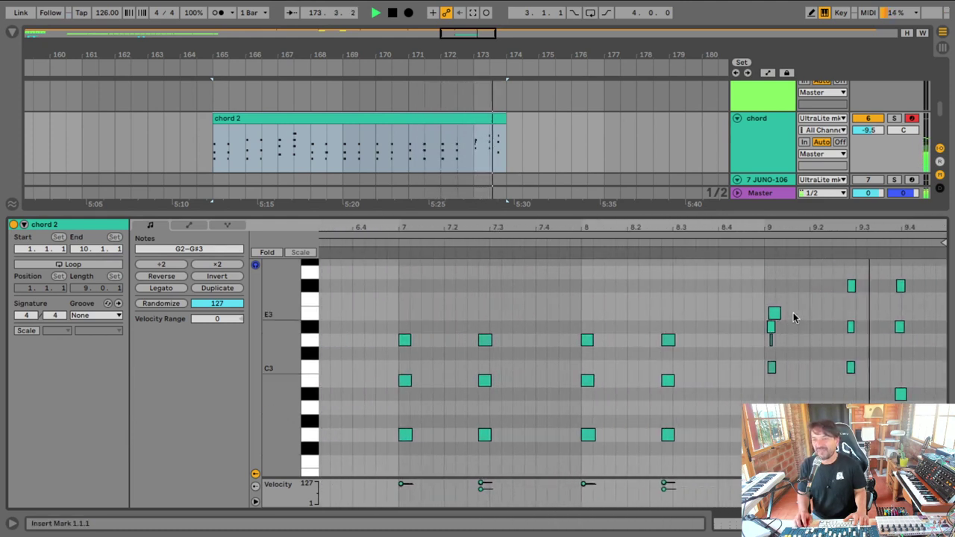
Step: Delete the stray short D3 note from the chord at the start of the clip's bar 9
{"action": "left_click_drag", "start_coordinate": [808, 233], "coordinate": [646, 339]}
{"action": "double_click", "coordinate": [623, 341]}
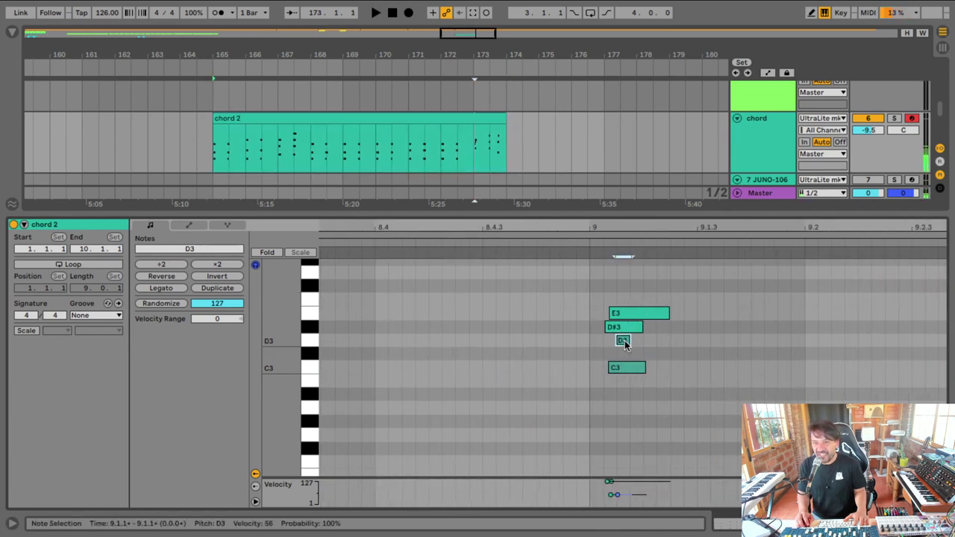
{"action": "left_click", "coordinate": [621, 341]}
Step: Select the C3, D#3 and E3 notes at the start of bar 9 and nudge them earlier toward 9.1.1
{"action": "left_click_drag", "start_coordinate": [606, 286], "coordinate": [616, 342]}
{"action": "key", "text": "Left"}
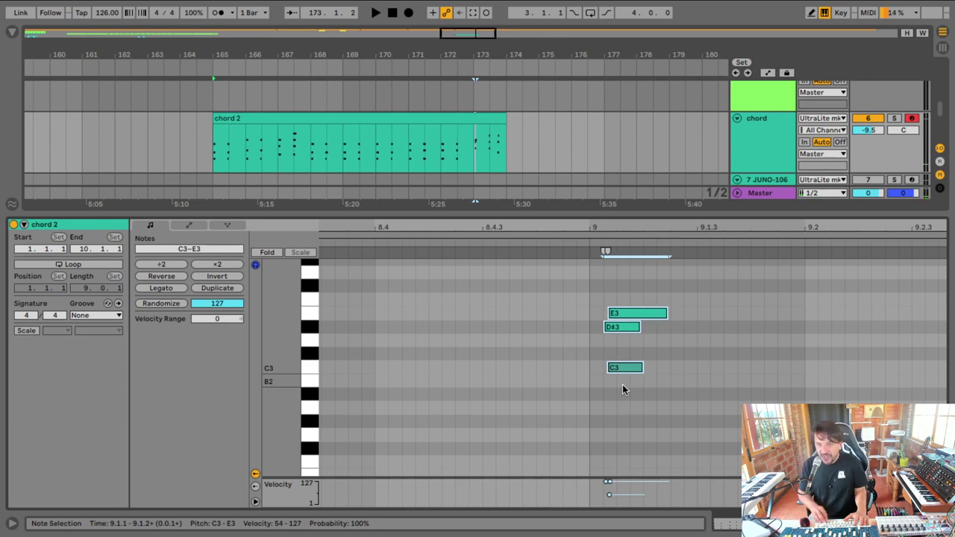
{"action": "key", "text": "Left"}
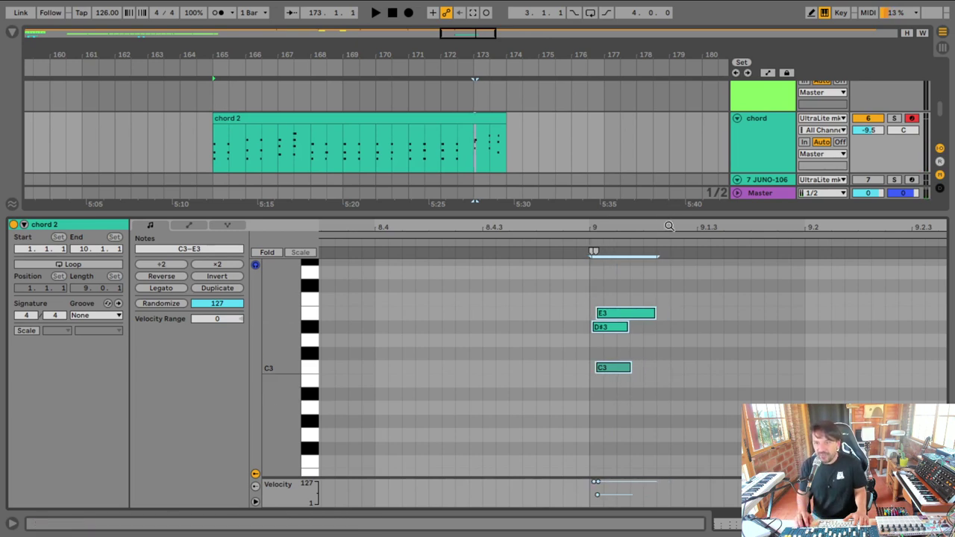
Step: Select the final chords in the clip's bar 9, quantize them and nudge them slightly earlier
{"action": "left_click_drag", "start_coordinate": [669, 226], "coordinate": [639, 235]}
{"action": "left_click_drag", "start_coordinate": [759, 261], "coordinate": [914, 409]}
{"action": "key", "text": "Left"}
{"action": "key", "text": "ctrl+u"}
{"action": "key", "text": "Left"}
{"action": "left_click", "coordinate": [686, 350]}
{"action": "left_click_drag", "start_coordinate": [687, 227], "coordinate": [686, 196]}
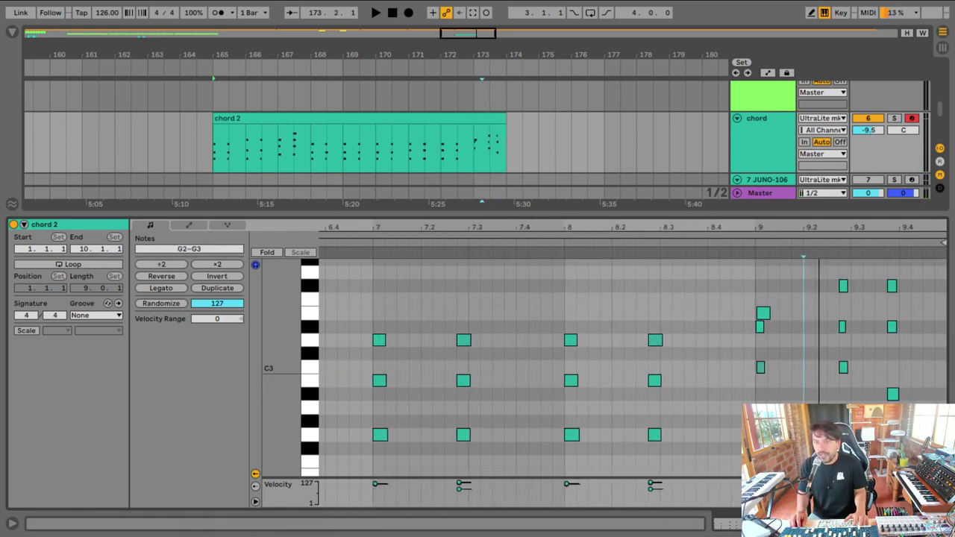
{"action": "mouse_move", "coordinate": [851, 228]}
{"action": "left_mouse_down"}
{"action": "mouse_move", "coordinate": [850, 200]}
{"action": "mouse_move", "coordinate": [851, 227]}
{"action": "left_mouse_up"}
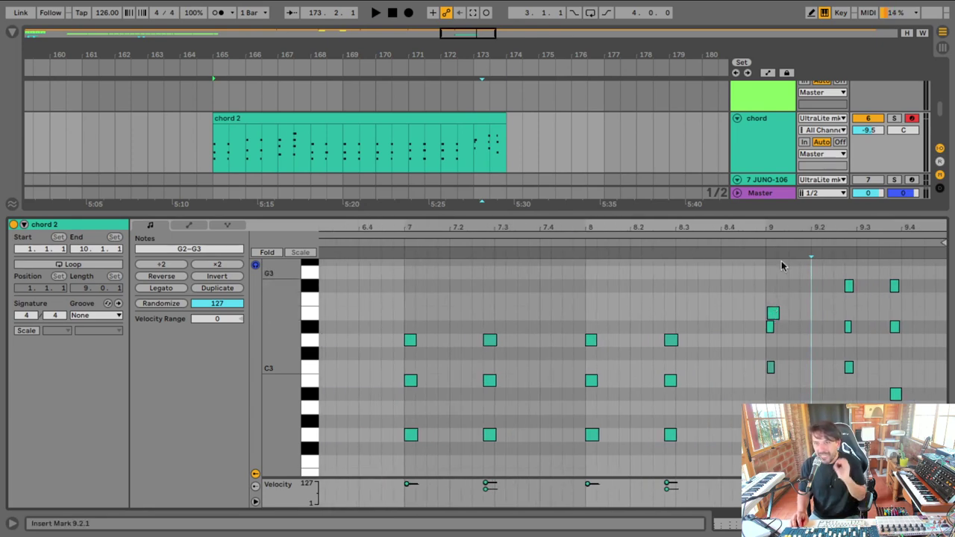
Step: Play the reference track from bar 165 and again from bar 185, following its arrangement toward bar 193
{"action": "left_click_drag", "start_coordinate": [784, 211], "coordinate": [784, 370]}
{"action": "scroll", "coordinate": [497, 224], "scroll_direction": "up", "scroll_amount": 5}
{"action": "scroll", "coordinate": [497, 226], "scroll_direction": "up", "scroll_amount": 2}
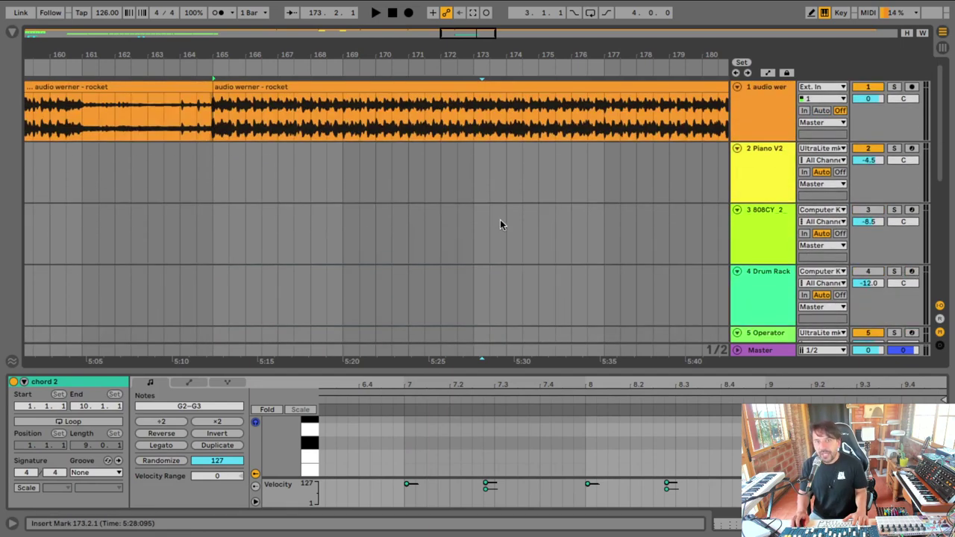
{"action": "left_click", "coordinate": [213, 126]}
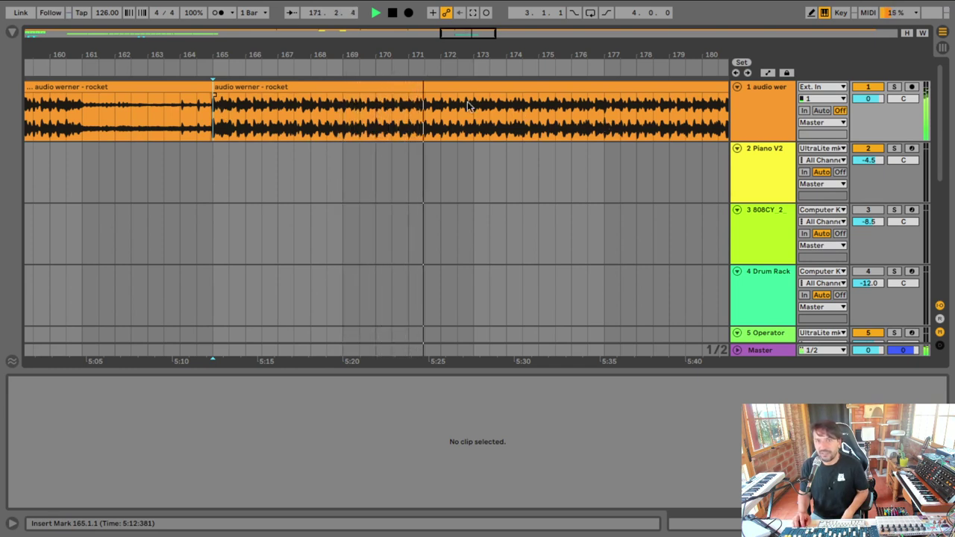
{"action": "left_click_drag", "start_coordinate": [517, 56], "coordinate": [285, 55]}
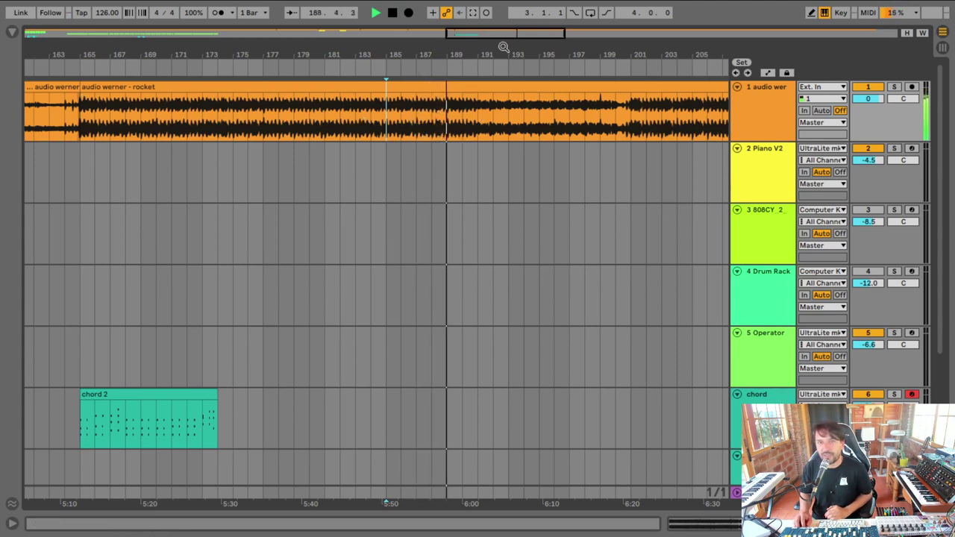
{"action": "left_click_drag", "start_coordinate": [518, 51], "coordinate": [329, 50]}
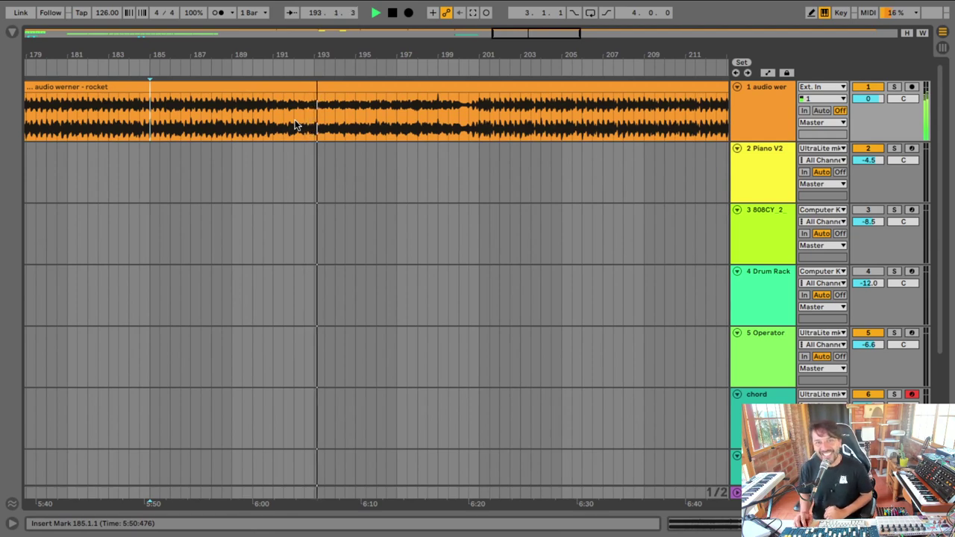
Step: Replay the reference track's waveform closely from bar 191 and from 190.2.2 to locate the change of section
{"action": "left_click", "coordinate": [273, 127]}
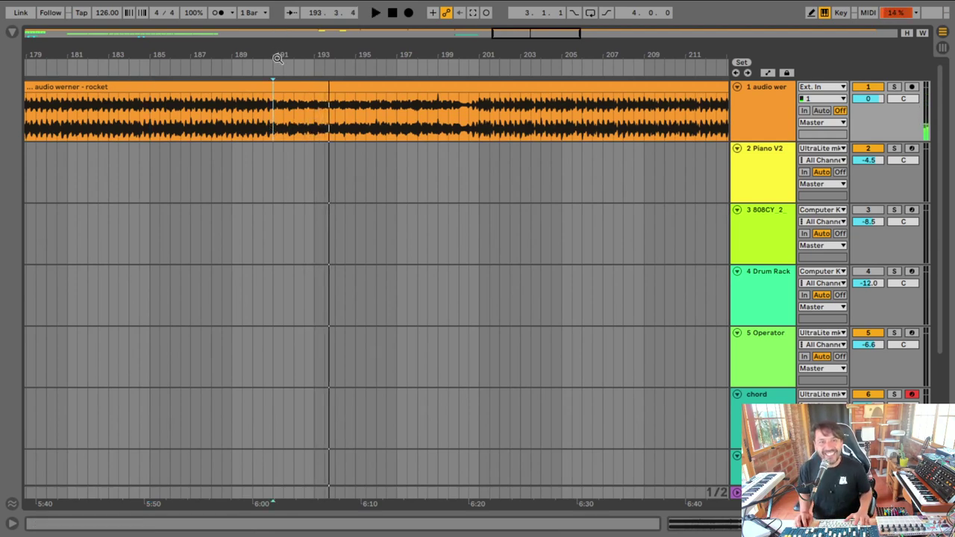
{"action": "left_click_drag", "start_coordinate": [277, 59], "coordinate": [261, 83]}
{"action": "key", "text": "space"}
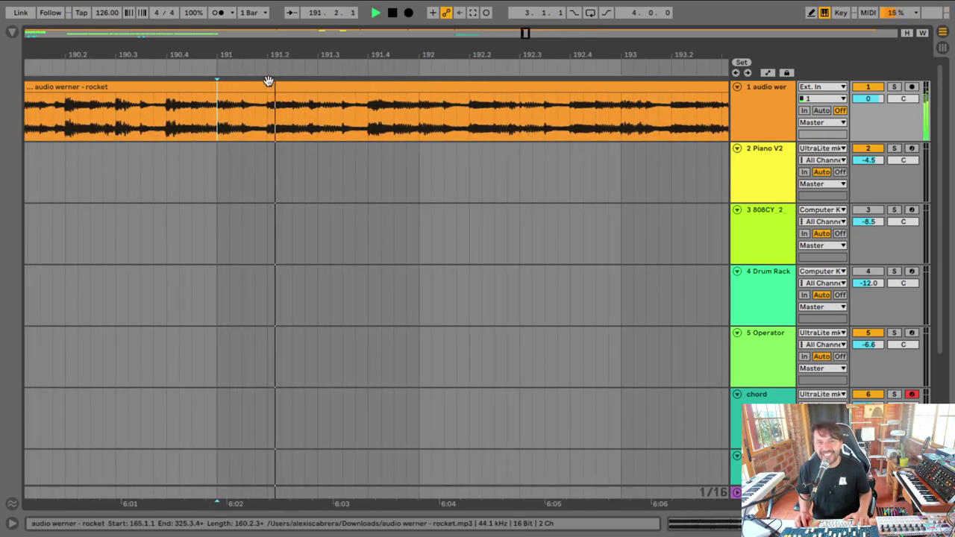
{"action": "key", "text": "space"}
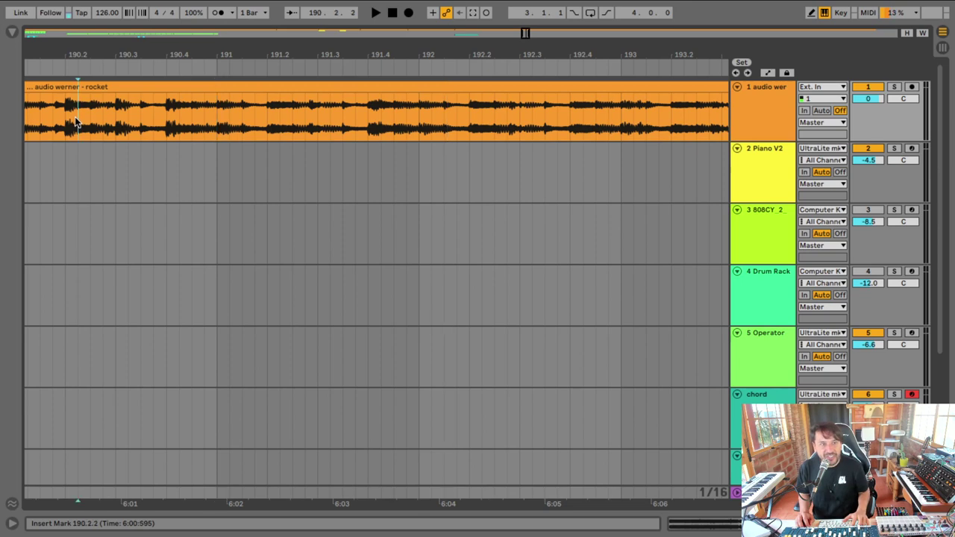
{"action": "key", "text": "space"}
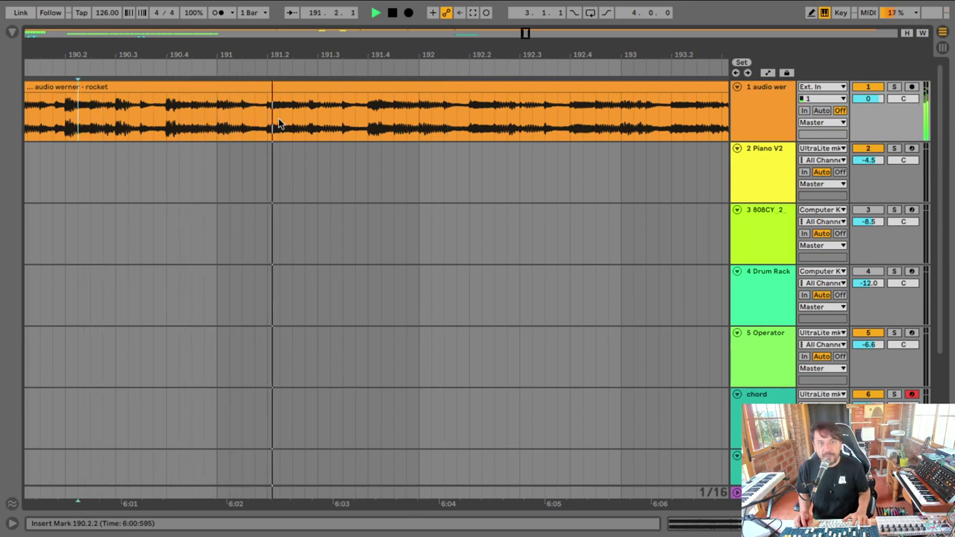
Step: Follow the reference track's playback from 190.2.2 through the quieter passage up to the break before bar 201
{"action": "left_click_drag", "start_coordinate": [418, 60], "coordinate": [227, 44]}
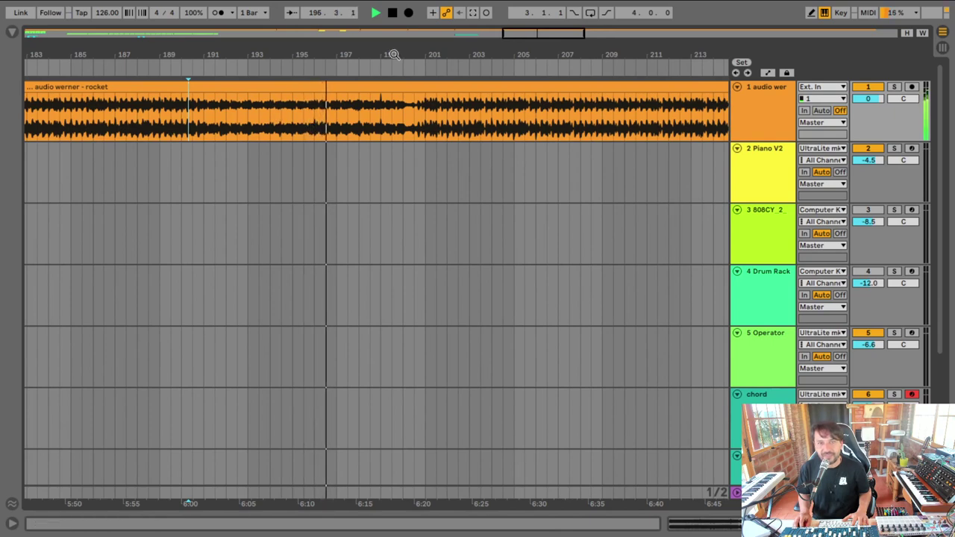
{"action": "scroll", "coordinate": [393, 55], "scroll_direction": "down", "scroll_amount": 1}
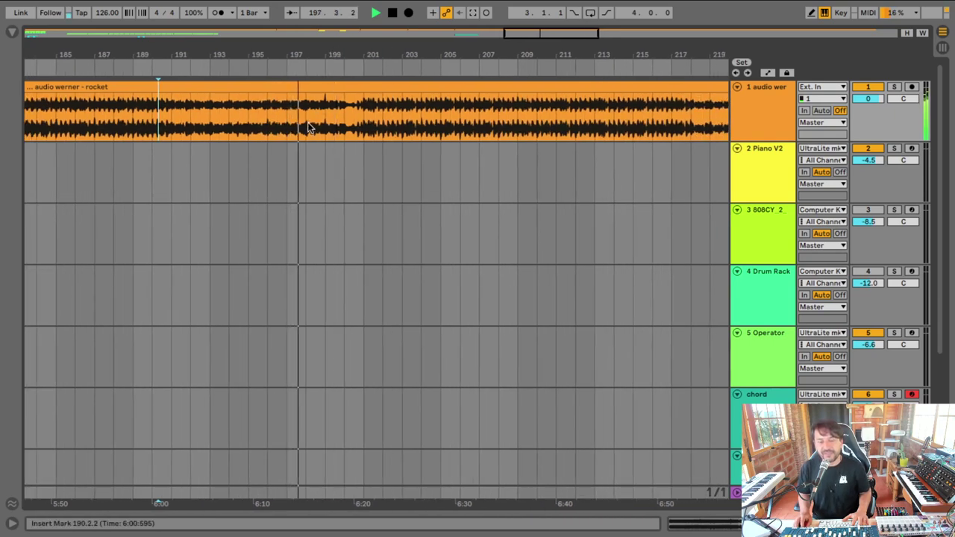
{"action": "left_click_drag", "start_coordinate": [370, 54], "coordinate": [370, 89]}
{"action": "key", "text": "plus"}
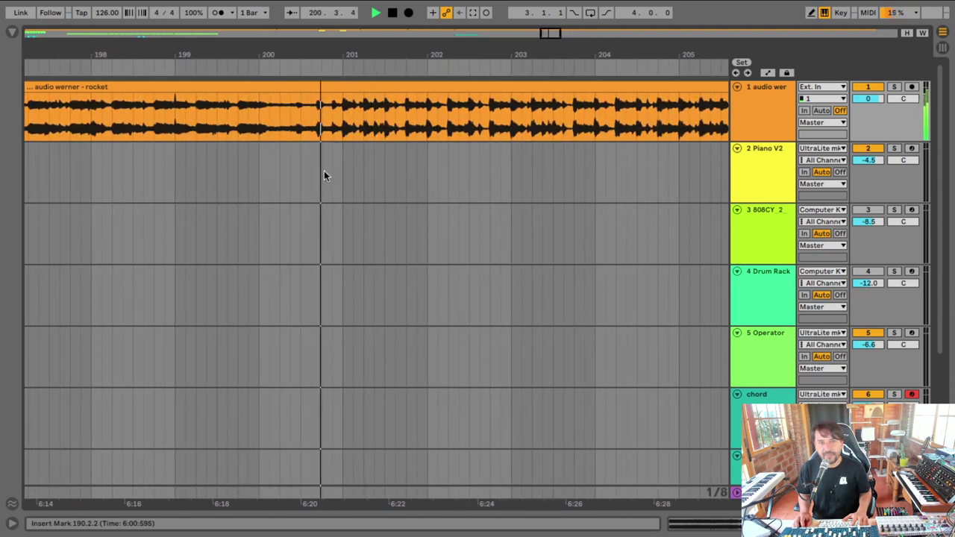
Step: Mark 201.1.1 on the reference track as the start of the new section and review the waveform up to bar 233
{"action": "key", "text": "minus"}
{"action": "left_click_drag", "start_coordinate": [189, 55], "coordinate": [189, 44]}
{"action": "left_click", "coordinate": [172, 127]}
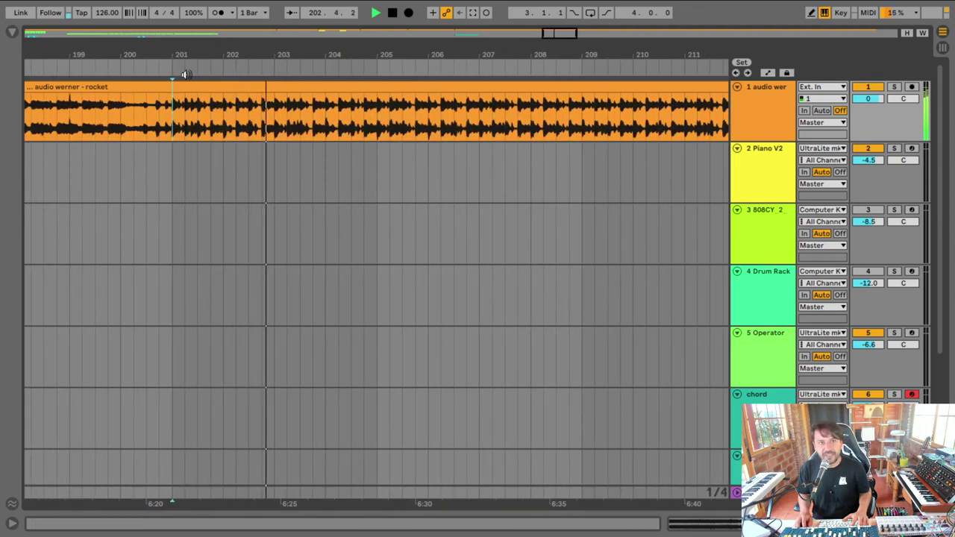
{"action": "key", "text": "minus"}
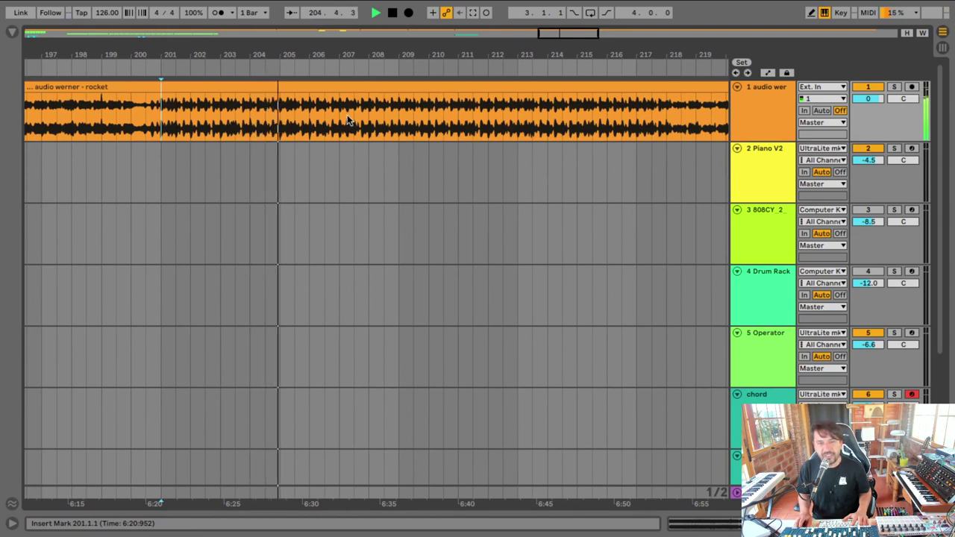
{"action": "key", "text": "minus"}
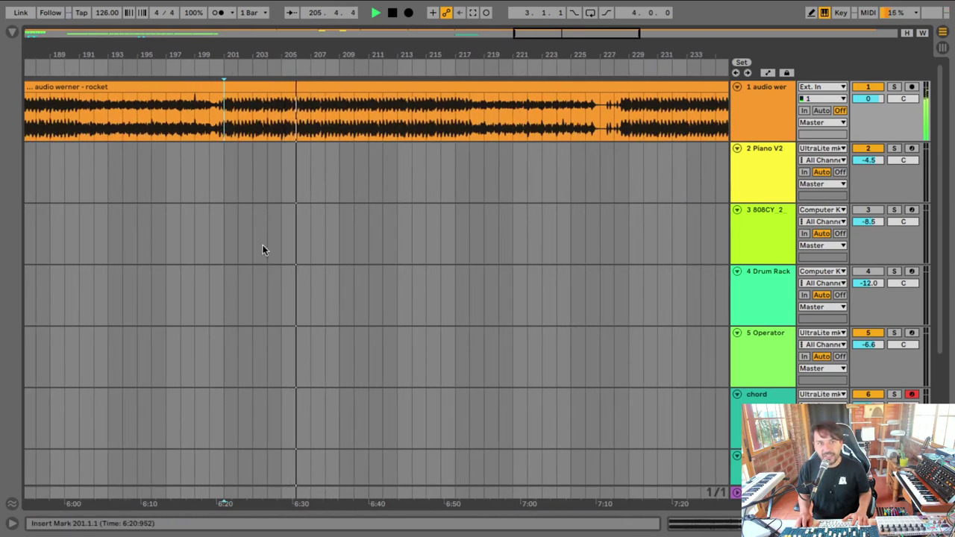
Step: Record a new chord take on the chord track from bar 201 to bar 218, playing along with the reference track
{"action": "scroll", "coordinate": [262, 251], "scroll_direction": "down", "scroll_amount": 3}
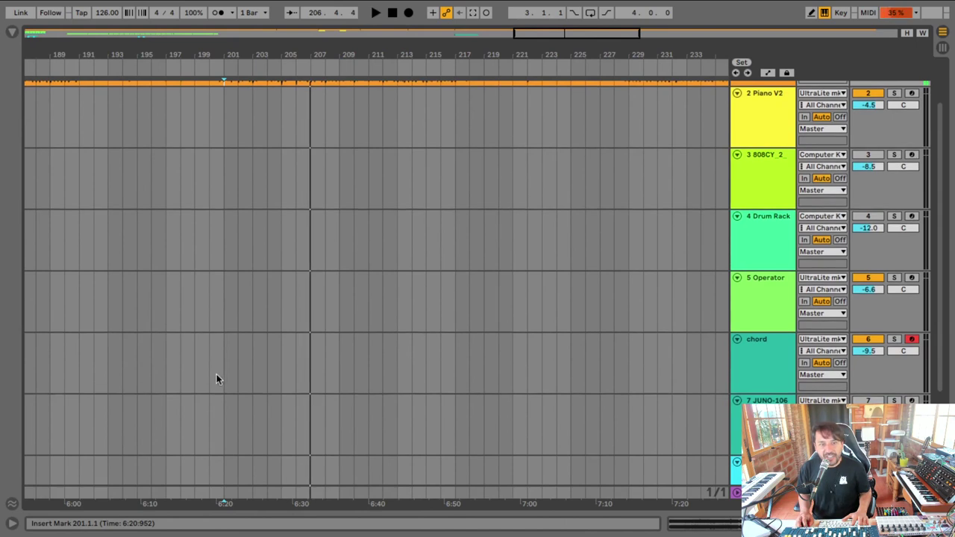
{"action": "left_click", "coordinate": [224, 348]}
{"action": "key", "text": "space"}
{"action": "scroll", "coordinate": [427, 176], "scroll_direction": "up", "scroll_amount": 3}
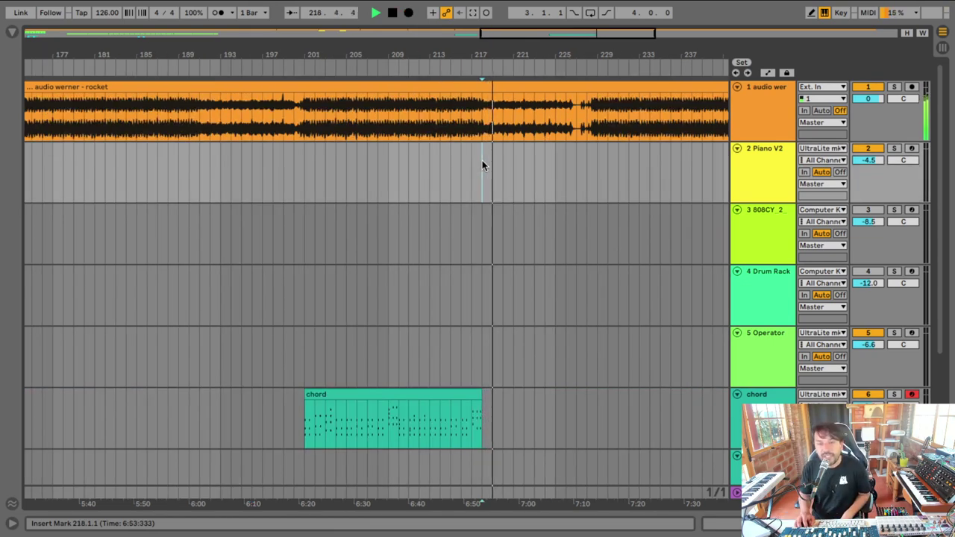
Step: Listen to the reference track on from bar 218 and mark out the long section from 229.1.1 to 307.1.1
{"action": "left_click_drag", "start_coordinate": [571, 52], "coordinate": [407, 52]}
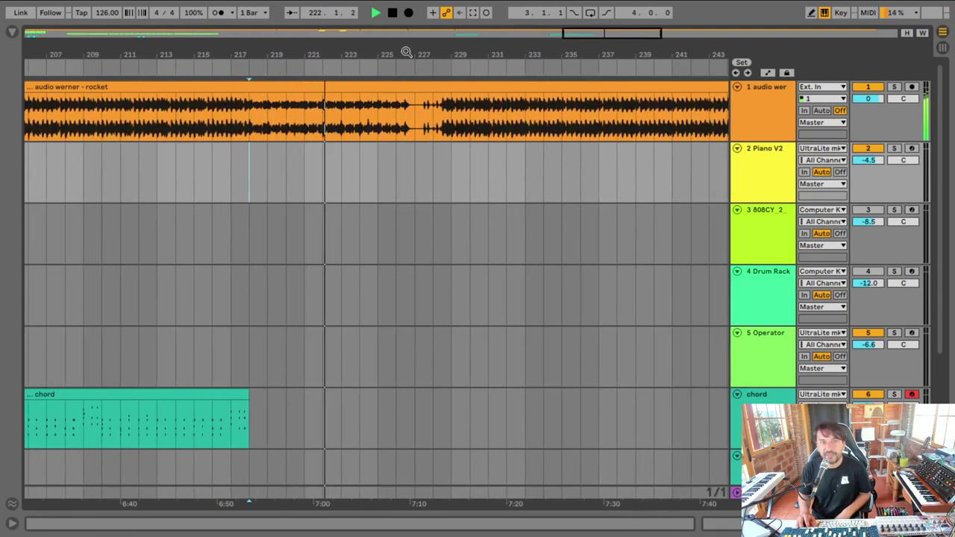
{"action": "left_click", "coordinate": [407, 52]}
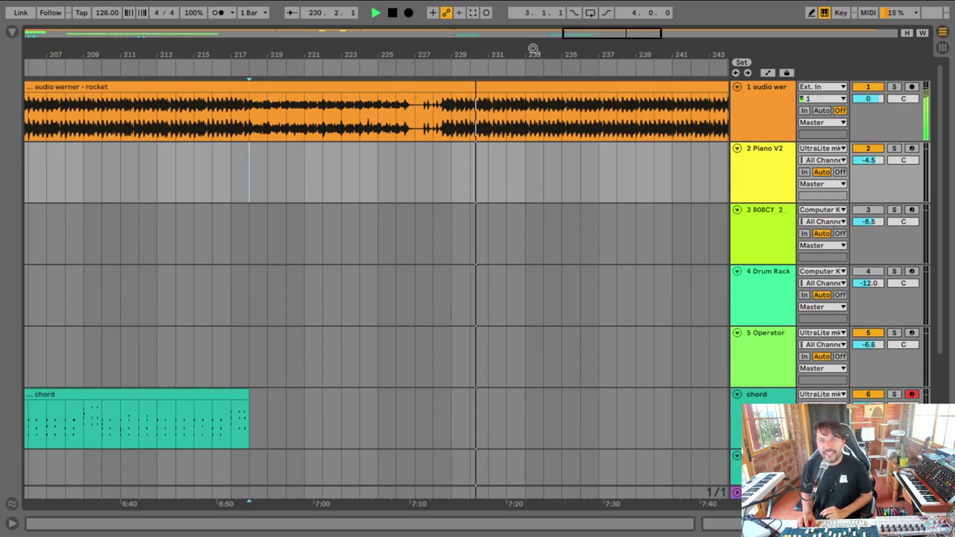
{"action": "left_click_drag", "start_coordinate": [533, 50], "coordinate": [270, 45]}
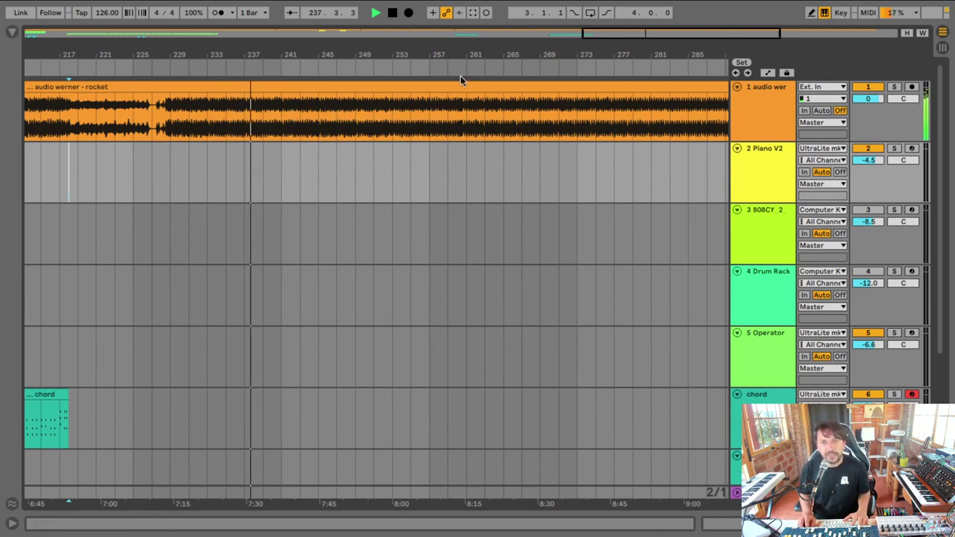
{"action": "left_click_drag", "start_coordinate": [461, 54], "coordinate": [341, 53]}
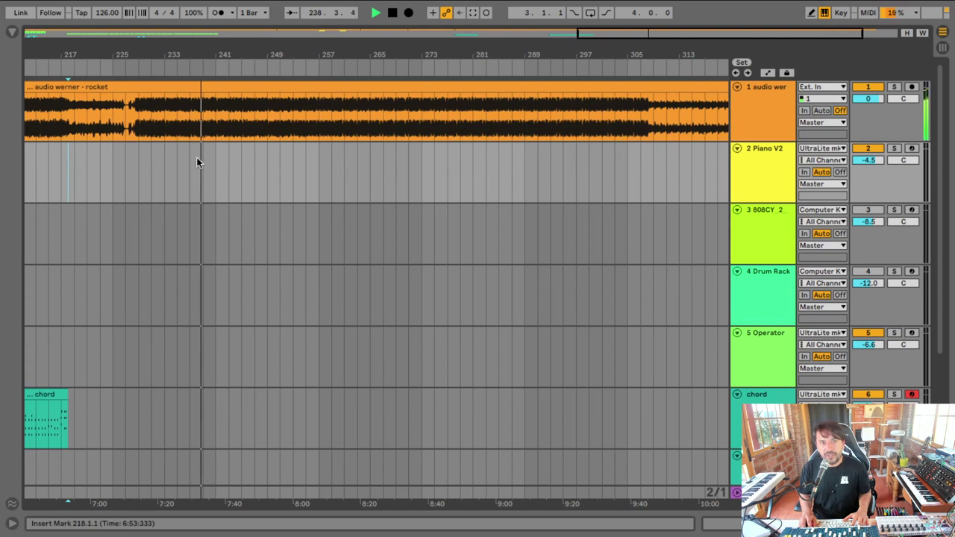
{"action": "left_click_drag", "start_coordinate": [138, 167], "coordinate": [644, 179]}
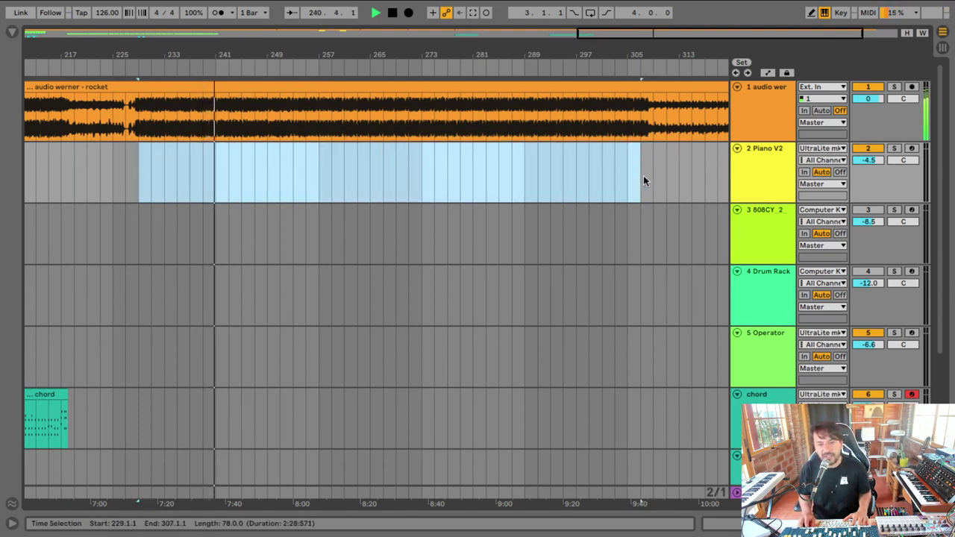
Step: Play the reference track from bar 257 and examine how the long section develops toward its end
{"action": "left_click", "coordinate": [318, 120]}
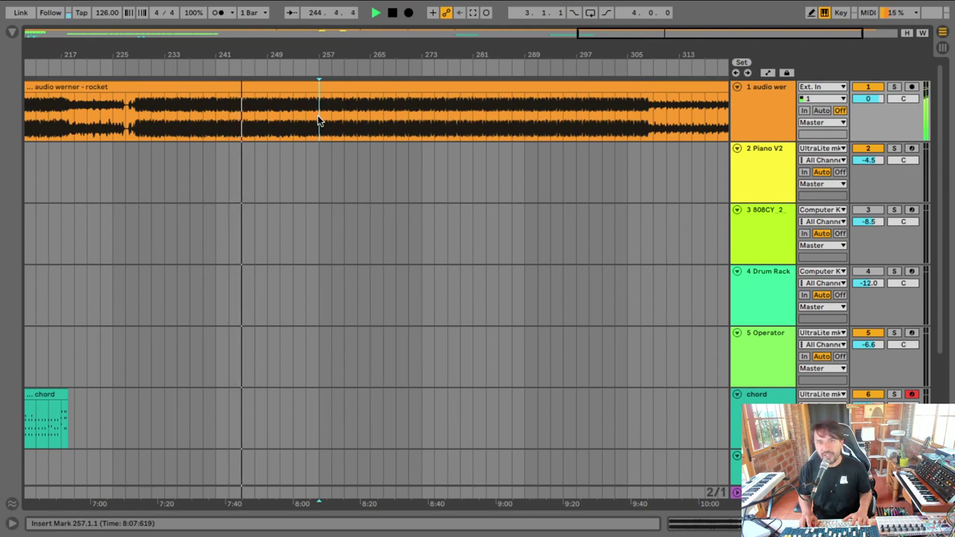
{"action": "left_click_drag", "start_coordinate": [327, 54], "coordinate": [361, 38]}
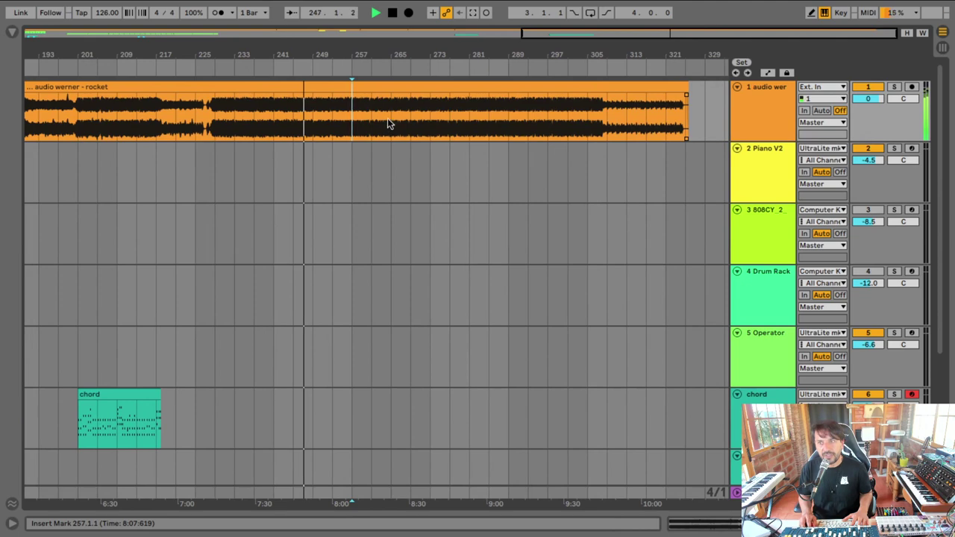
{"action": "key", "text": "space"}
{"action": "key", "text": "space"}
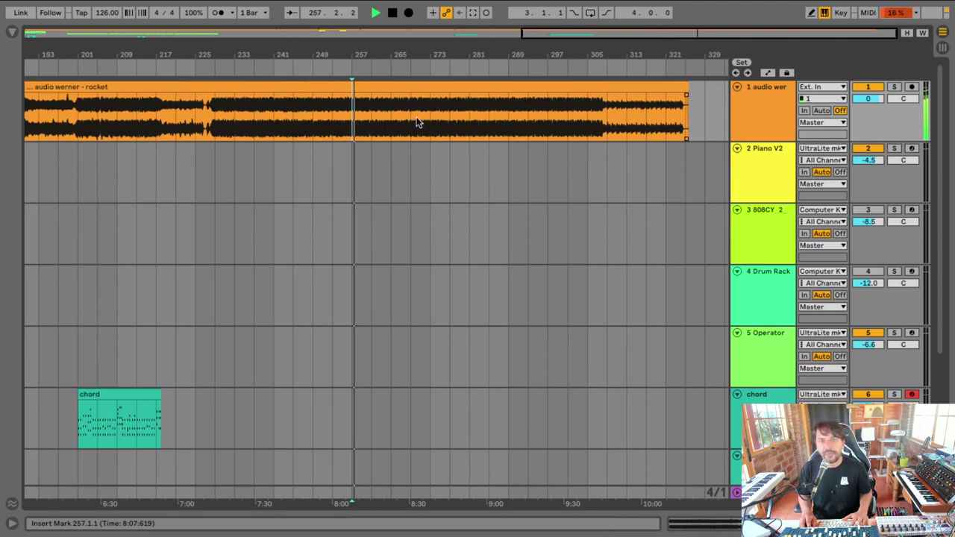
{"action": "left_click_drag", "start_coordinate": [377, 49], "coordinate": [327, 76]}
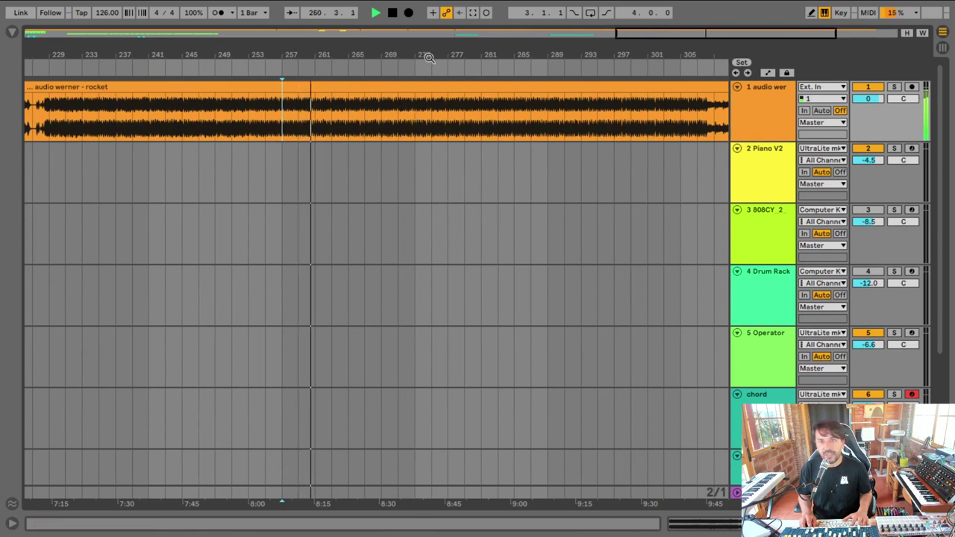
{"action": "left_click_drag", "start_coordinate": [431, 57], "coordinate": [323, 55]}
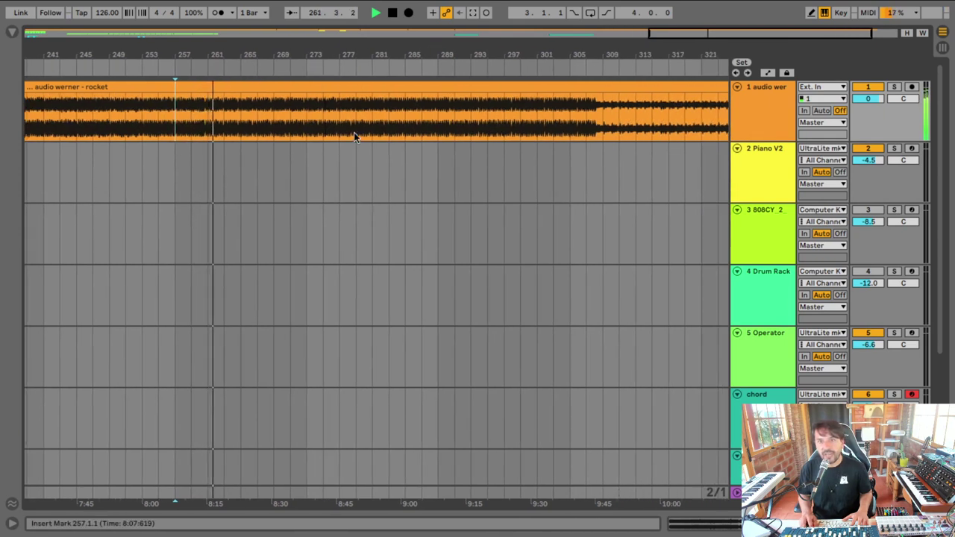
Step: Play the reference track from bar 277 and from bar 271 to compare the parts within the section
{"action": "left_click", "coordinate": [337, 111]}
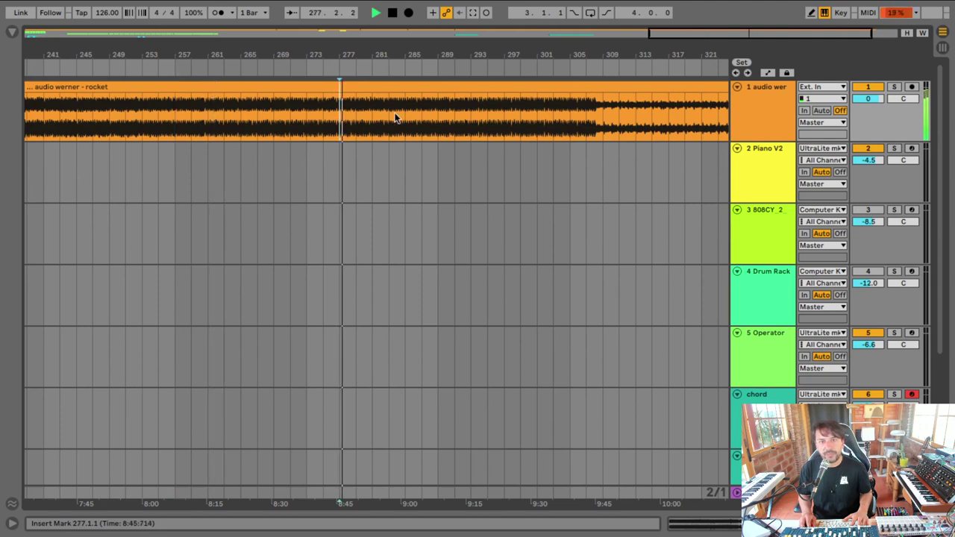
{"action": "left_click", "coordinate": [293, 111]}
{"action": "left_click_drag", "start_coordinate": [323, 46], "coordinate": [299, 48]}
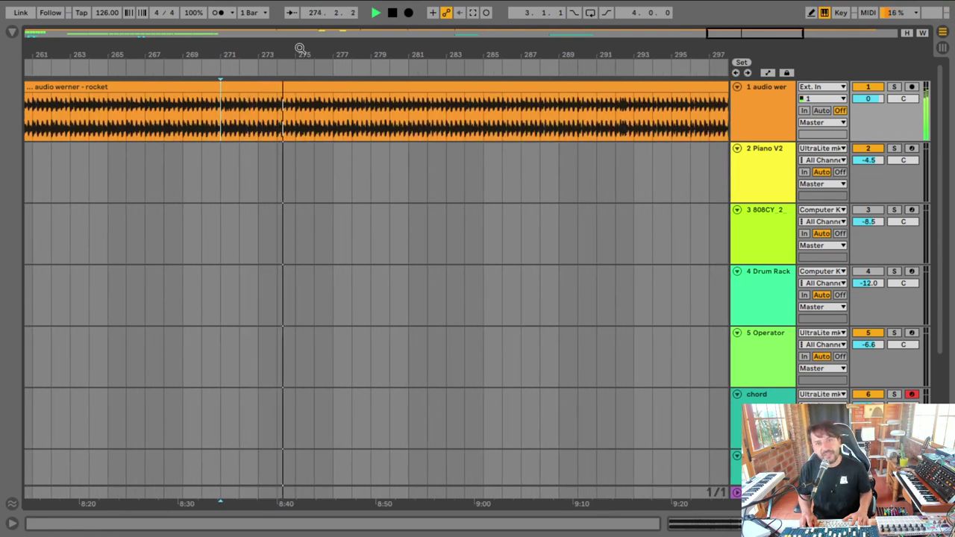
{"action": "left_click_drag", "start_coordinate": [304, 53], "coordinate": [248, 52]}
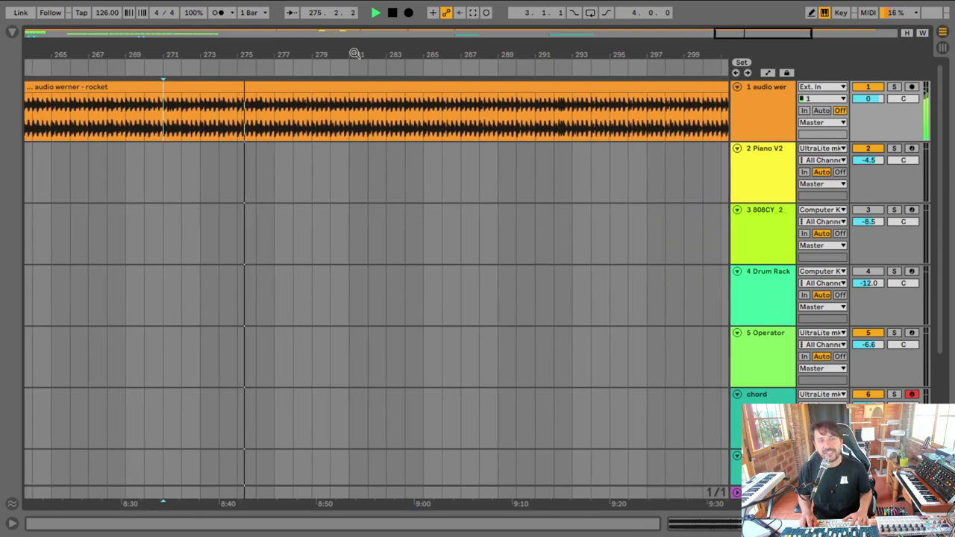
{"action": "left_click_drag", "start_coordinate": [357, 52], "coordinate": [290, 52]}
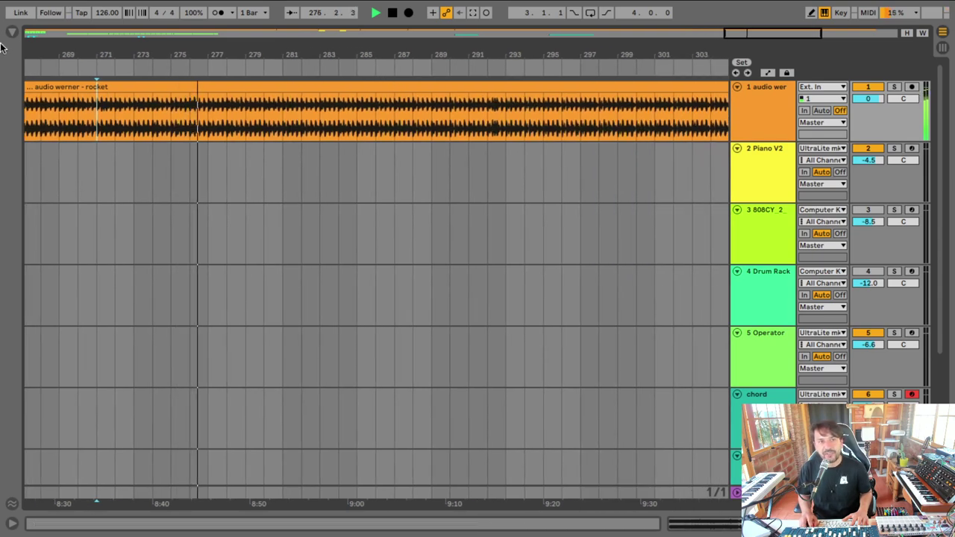
Step: Add an Auto Filter from the EQ & Filters audio effects to the reference audio track
{"action": "left_click", "coordinate": [12, 32]}
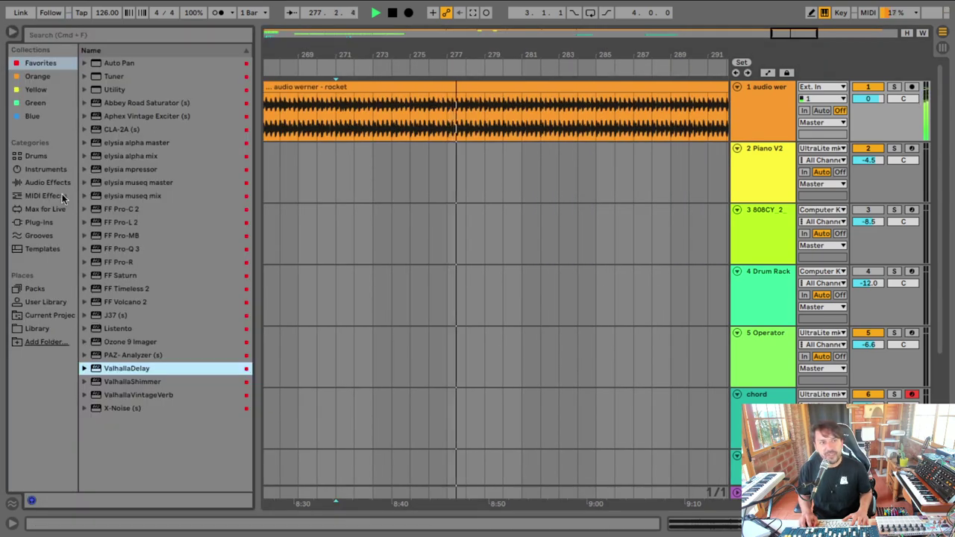
{"action": "left_click", "coordinate": [47, 182]}
{"action": "left_click", "coordinate": [85, 142]}
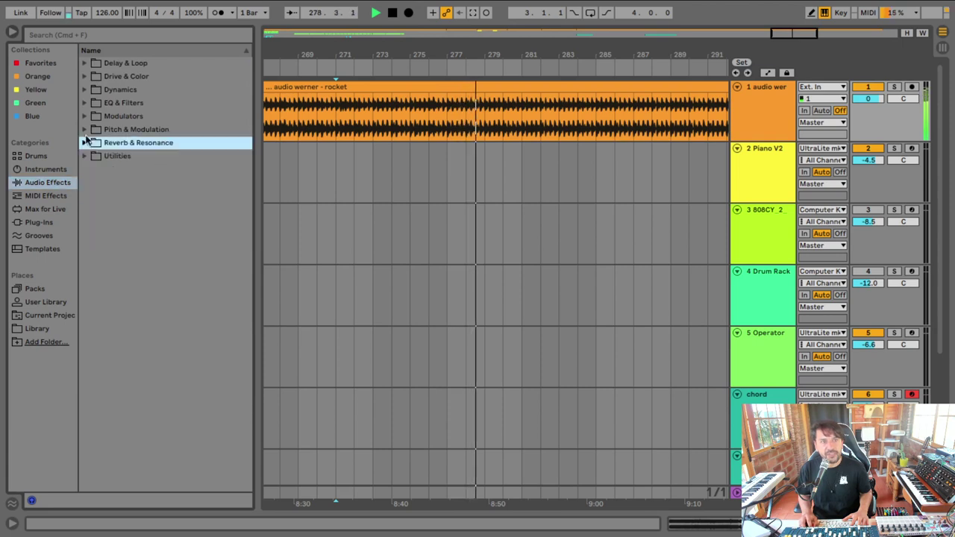
{"action": "left_click", "coordinate": [89, 103]}
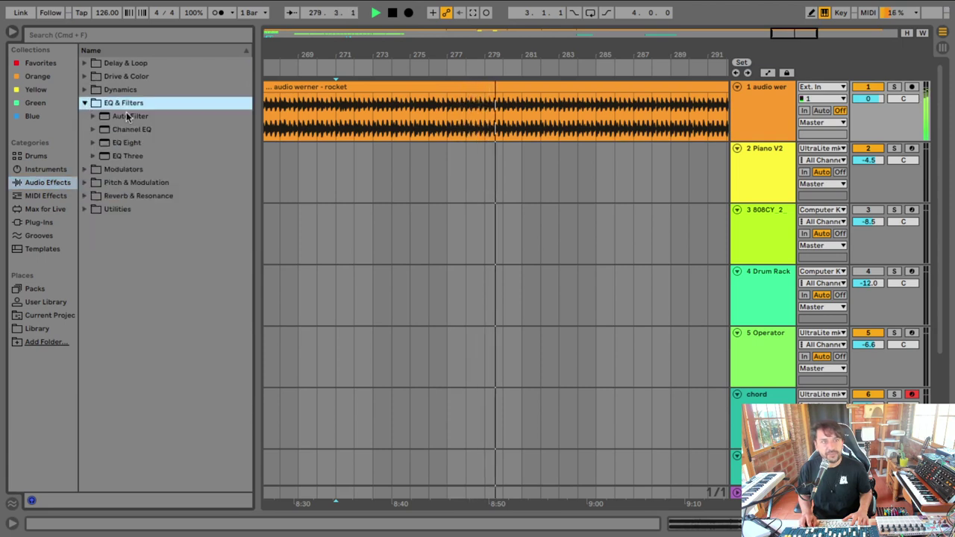
{"action": "left_click", "coordinate": [130, 116]}
{"action": "double_click", "coordinate": [130, 116]}
Step: Set the new low-pass Auto Filter to 271 Hz with 25% resonance, bypass it and hide the browser
{"action": "left_click_drag", "start_coordinate": [472, 455], "coordinate": [397, 448]}
{"action": "left_click", "coordinate": [312, 382]}
{"action": "key", "text": "super+alt+b"}
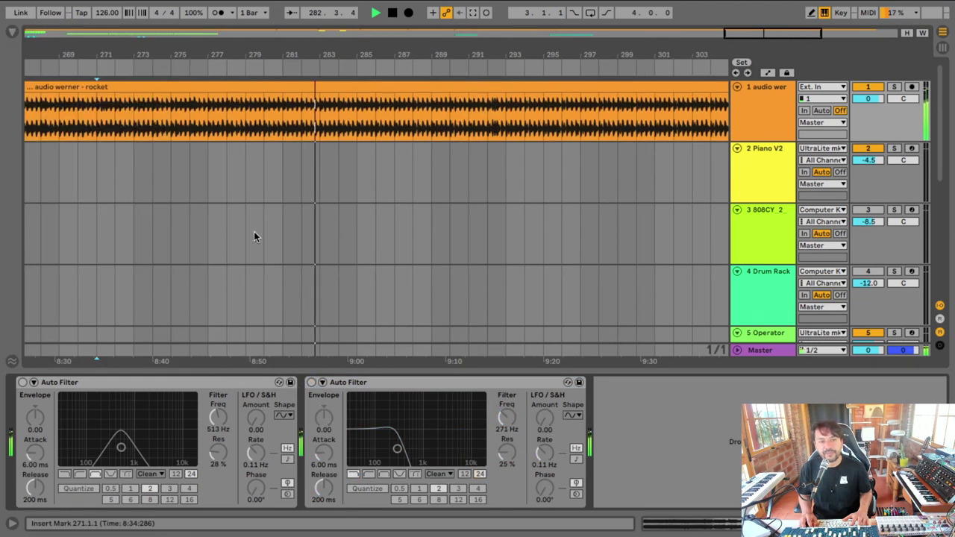
Step: Delete both Auto Filters from the reference audio track
{"action": "left_click", "coordinate": [239, 382]}
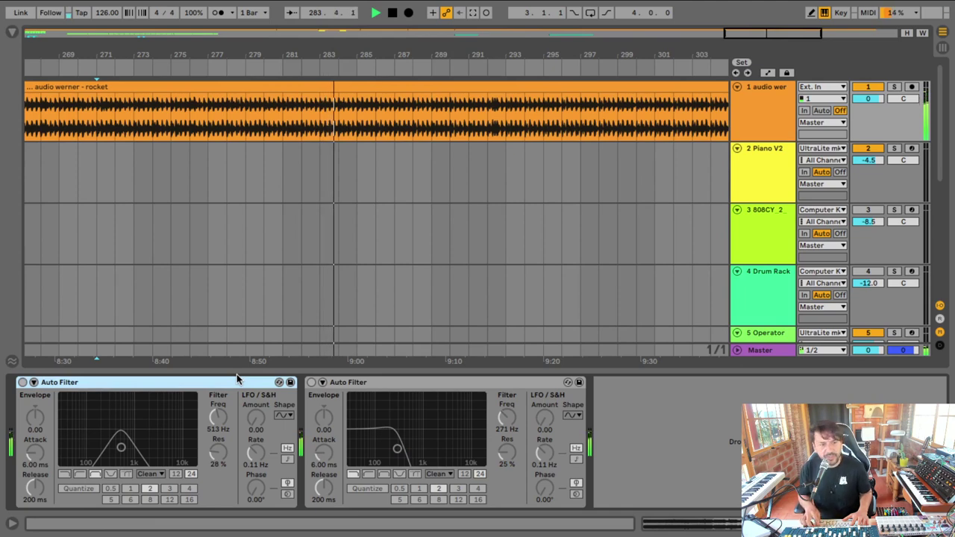
{"action": "key", "text": "Delete"}
{"action": "key", "text": "Delete"}
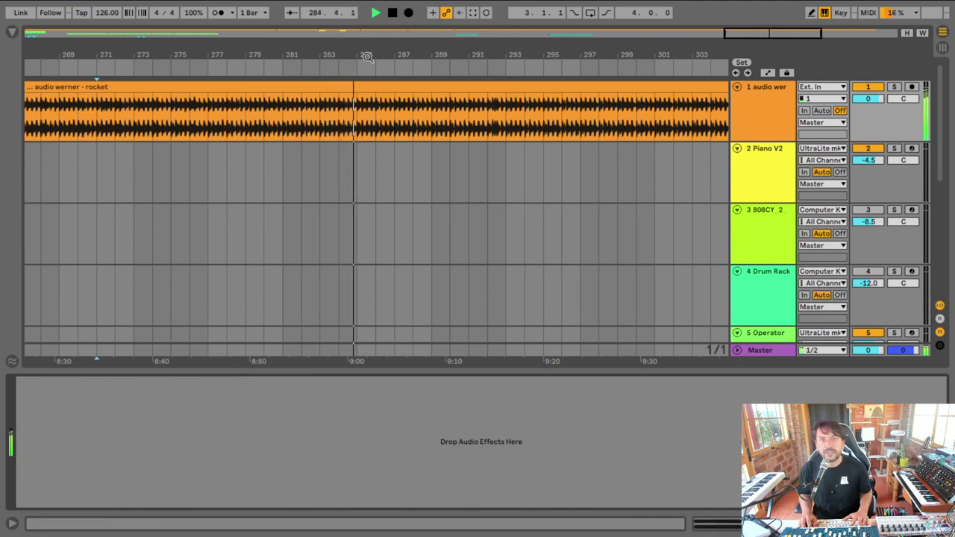
Step: Mark bars 293 to 308 of the reference audio to examine the section before the outro, and play the transition from bar 307
{"action": "left_click_drag", "start_coordinate": [366, 54], "coordinate": [267, 51]}
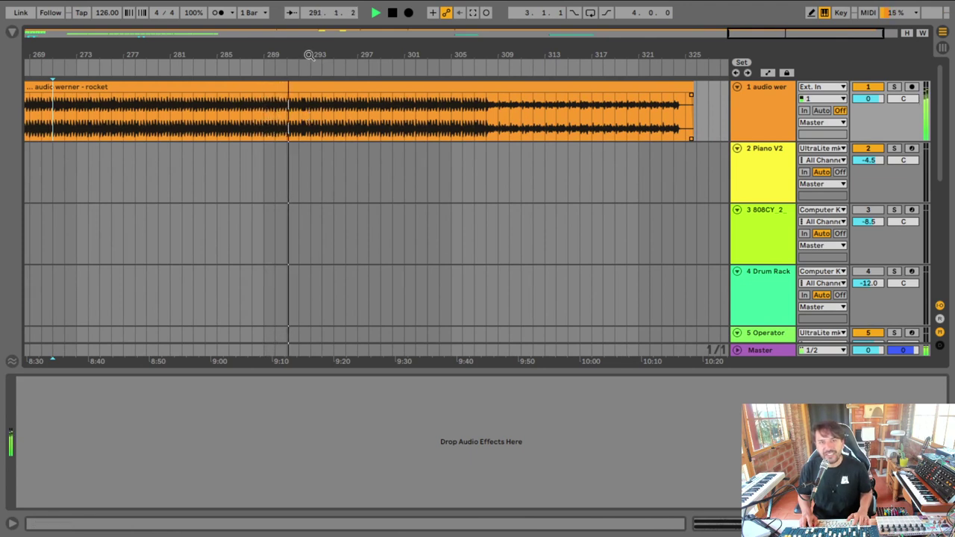
{"action": "left_click_drag", "start_coordinate": [323, 49], "coordinate": [262, 75]}
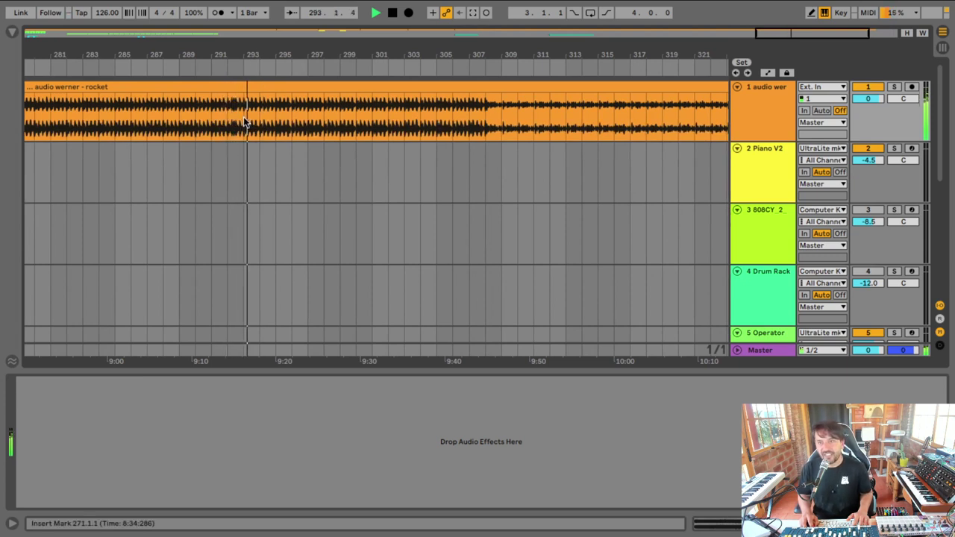
{"action": "left_click_drag", "start_coordinate": [244, 117], "coordinate": [486, 116]}
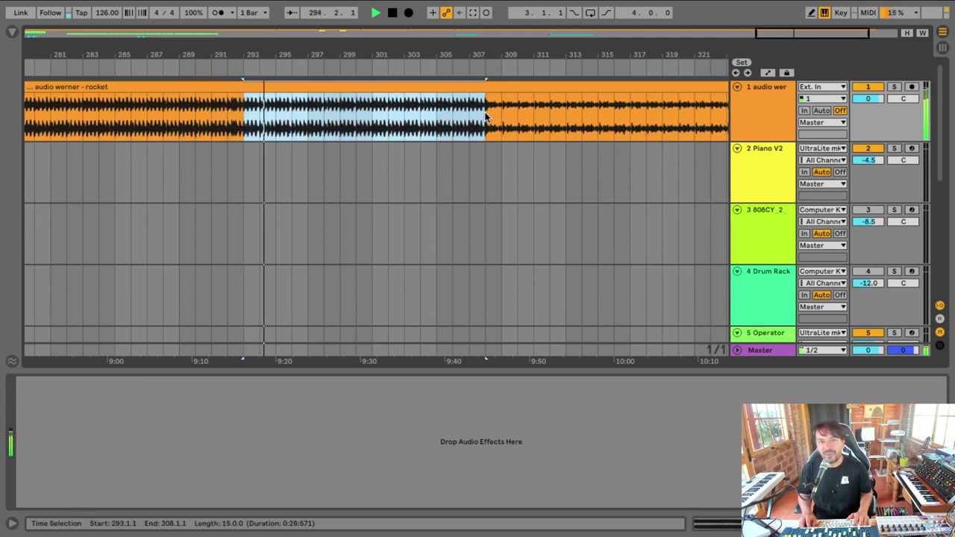
{"action": "left_click_drag", "start_coordinate": [451, 45], "coordinate": [369, 40]}
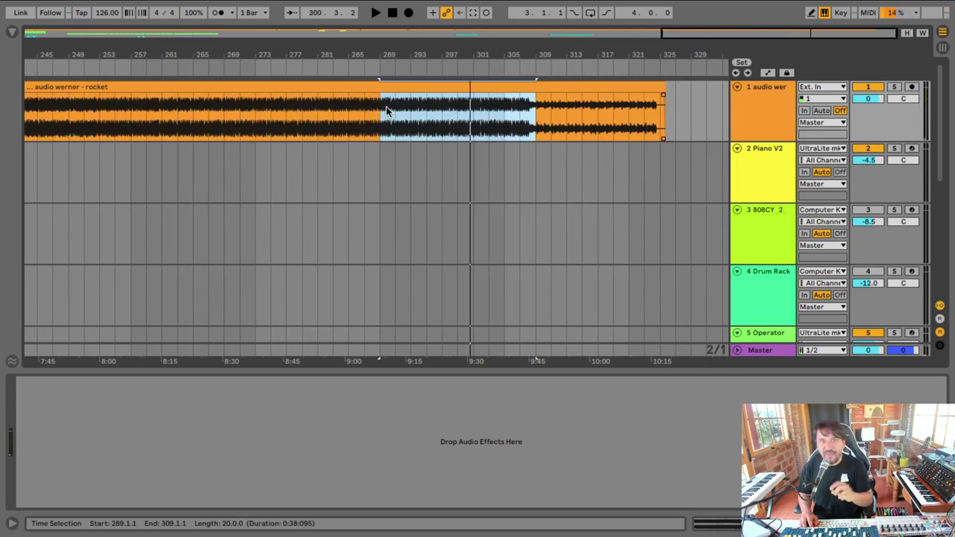
{"action": "left_click", "coordinate": [538, 112]}
{"action": "key", "text": "space"}
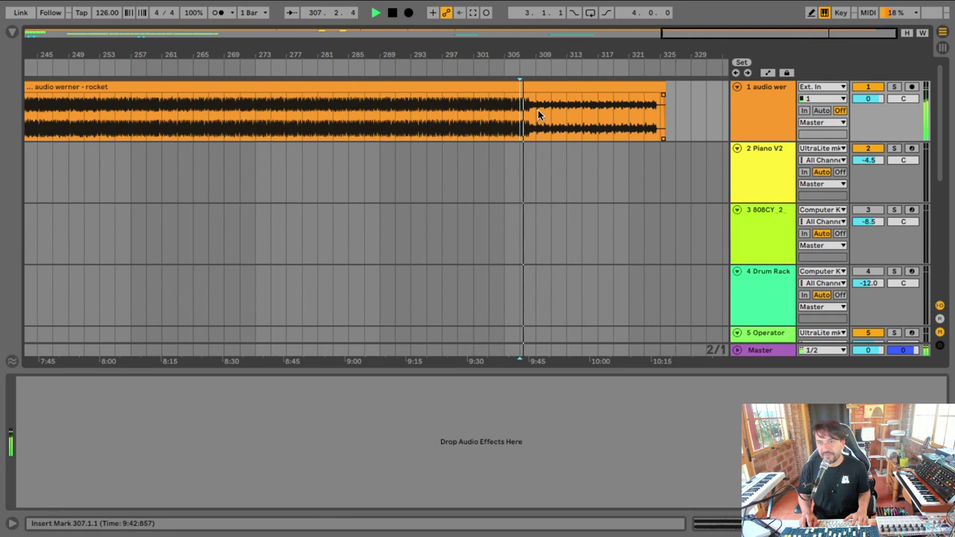